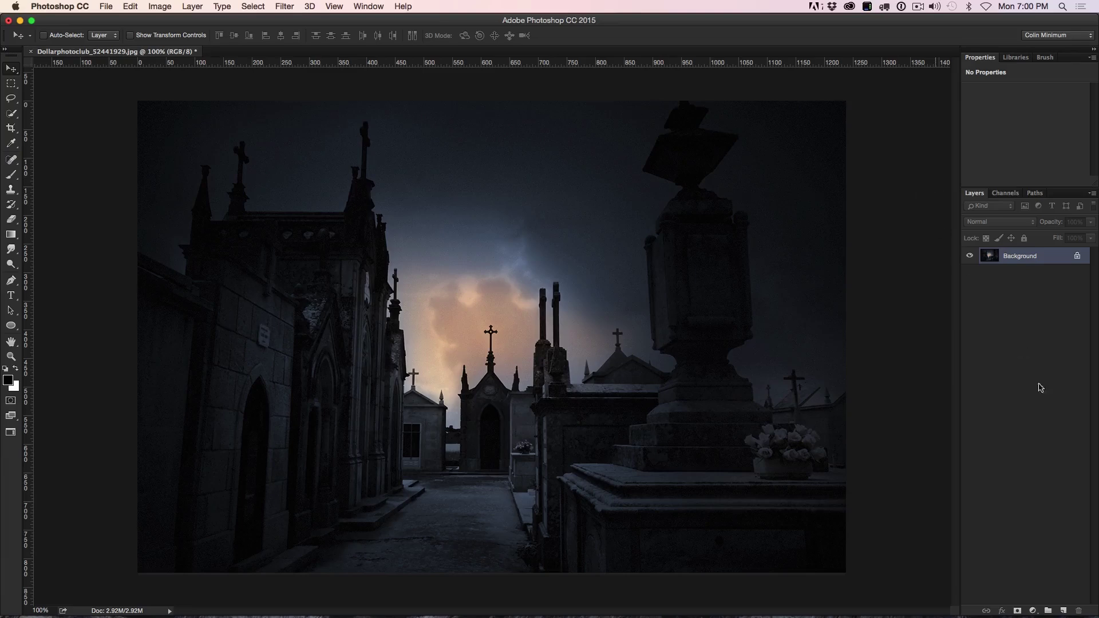
Add an empty Layer 1 directly above the cemetery Background layer.
{"action": "left_click", "coordinate": [1063, 611]}
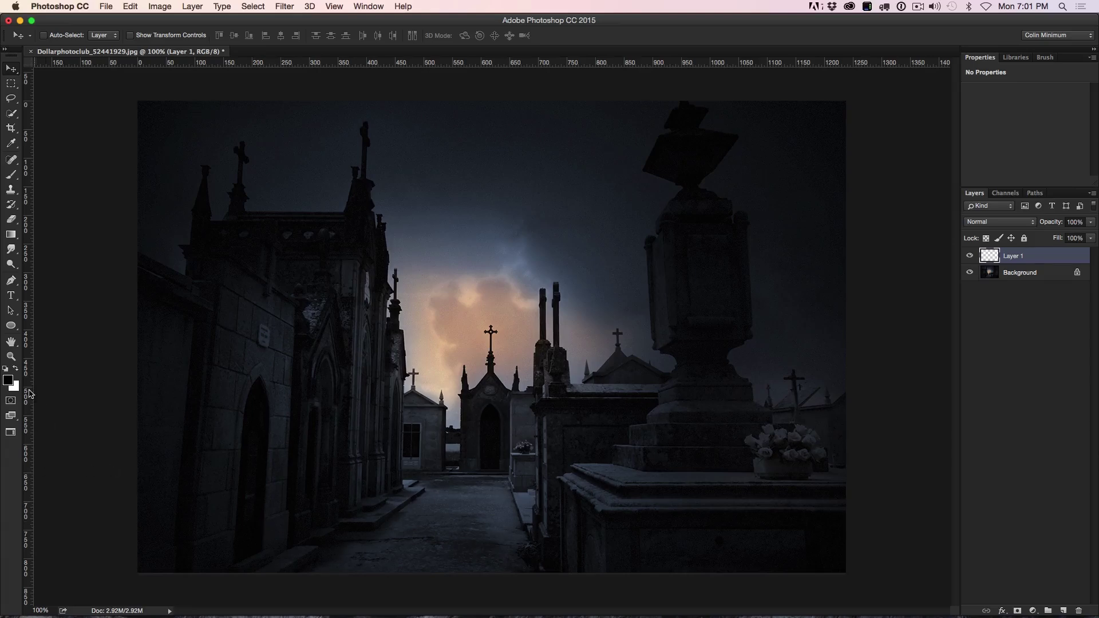
Fill Layer 1 with a Foreground-to-Background black-to-white gradient from upper left to lower right.
{"action": "key", "text": "d"}
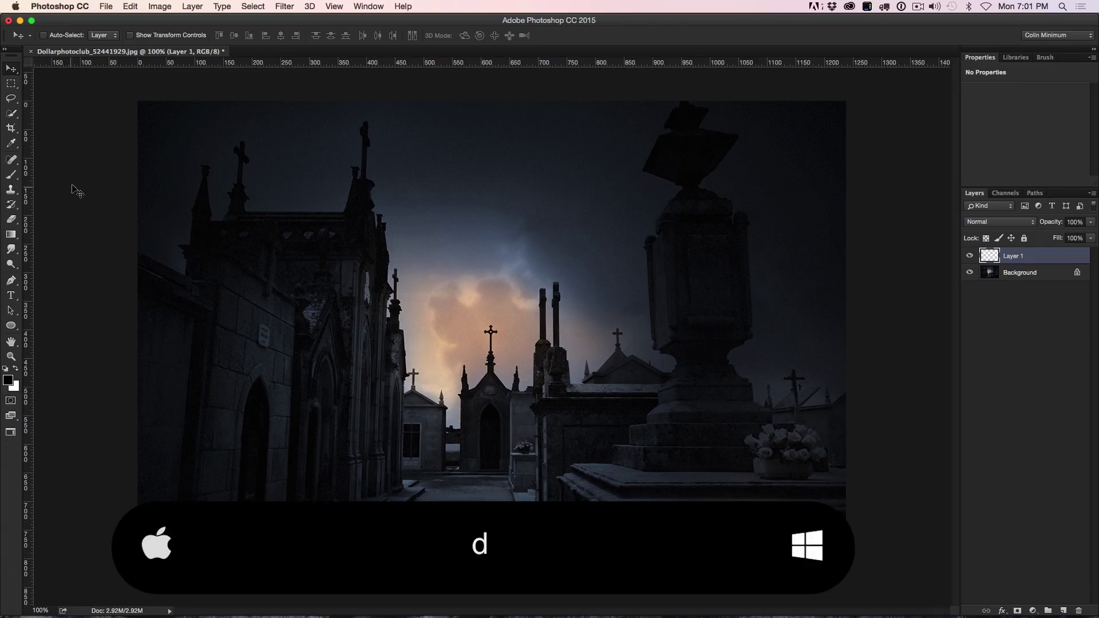
{"action": "left_click", "coordinate": [12, 235]}
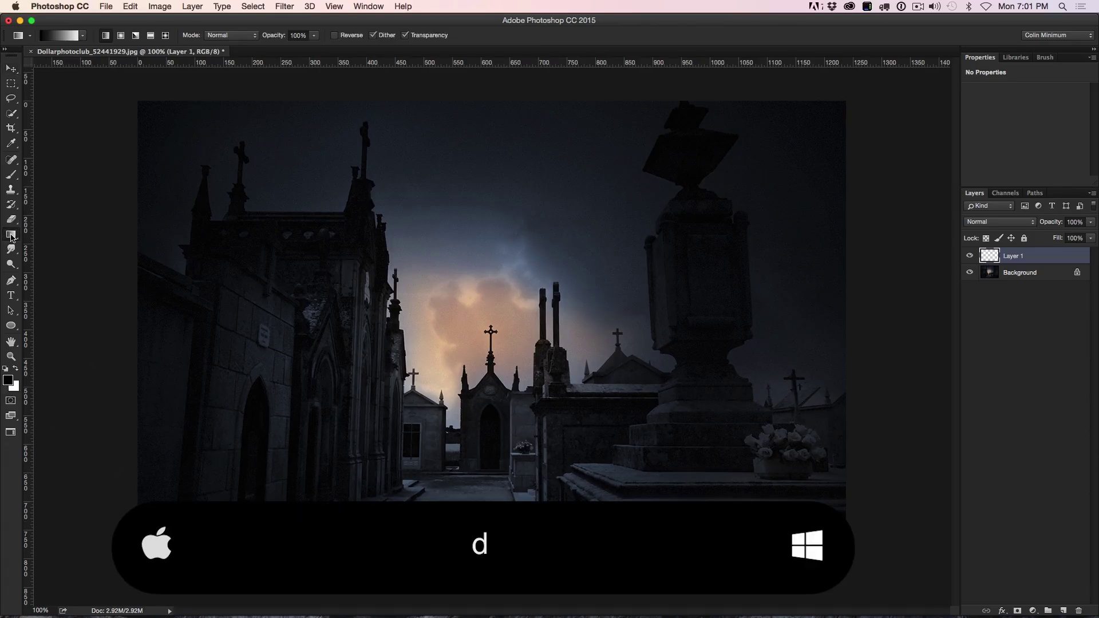
{"action": "left_click", "coordinate": [83, 36]}
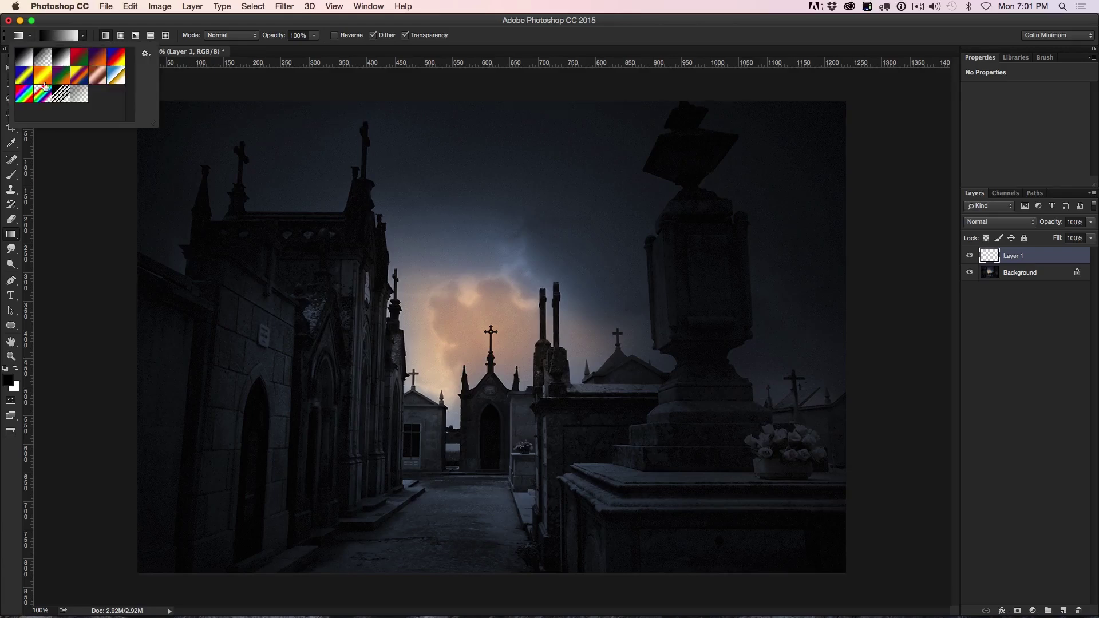
{"action": "left_click", "coordinate": [22, 57]}
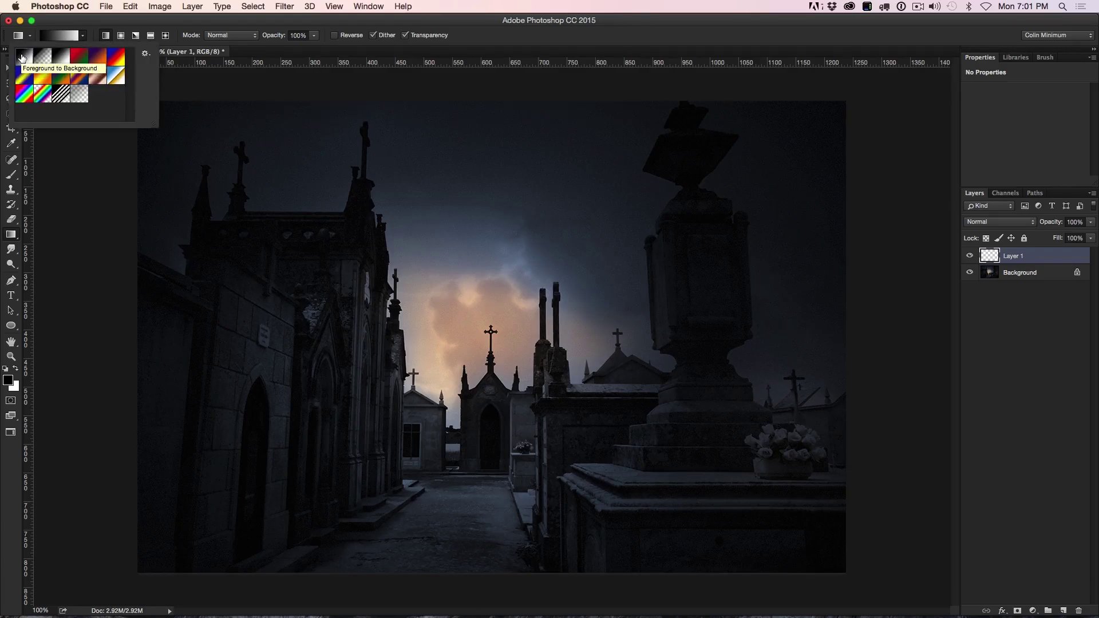
{"action": "left_click", "coordinate": [83, 35]}
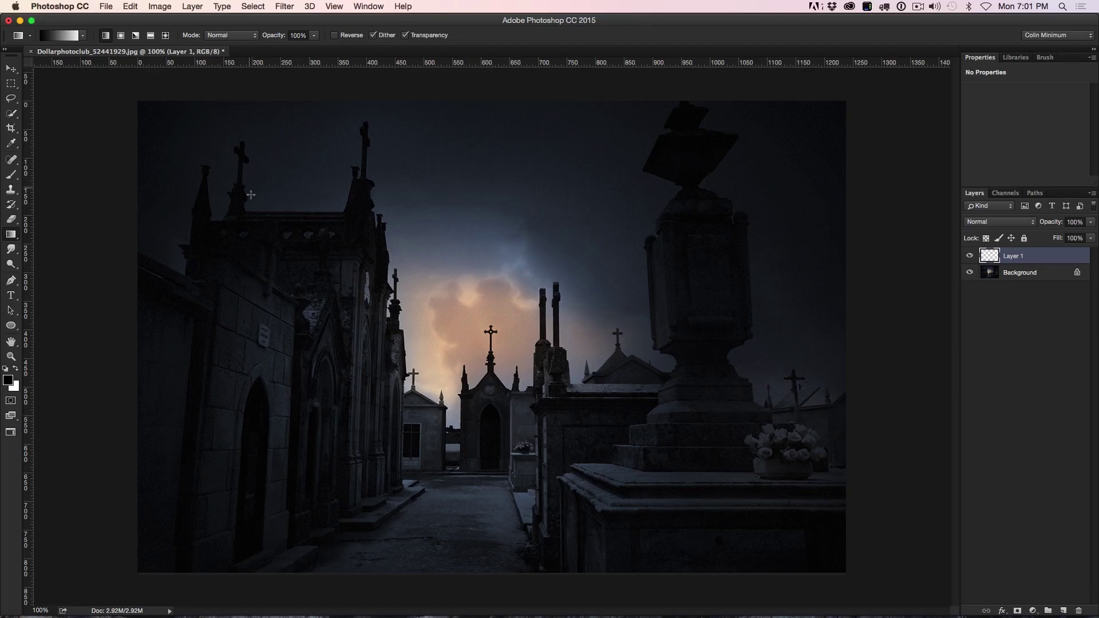
{"action": "left_click_drag", "start_coordinate": [259, 194], "coordinate": [749, 487]}
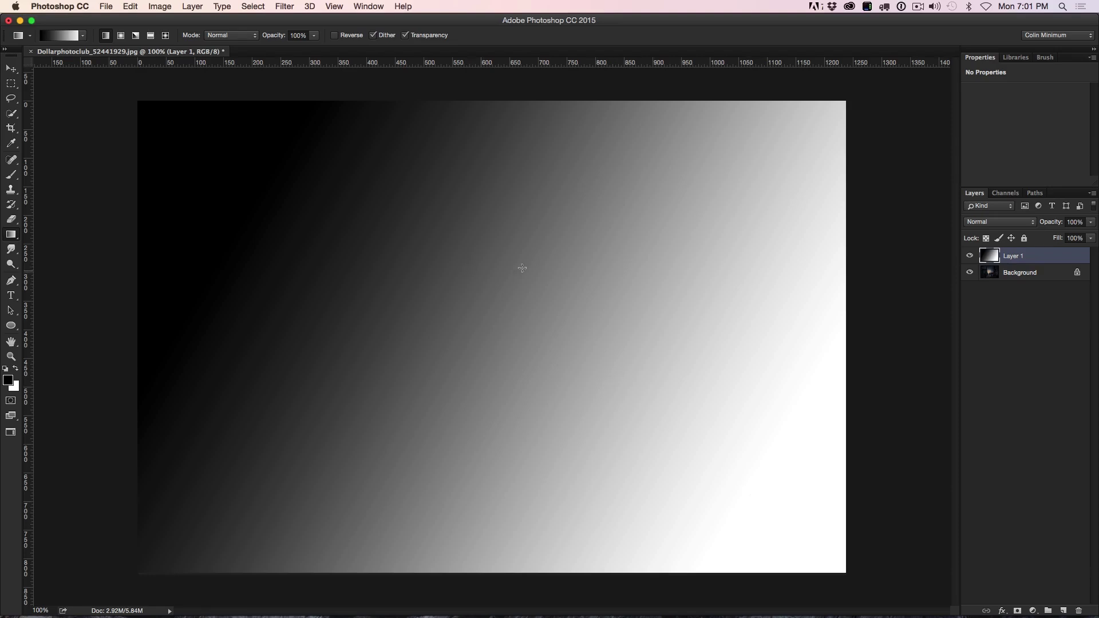
Render Difference Clouds on Layer 1 and invert them so white veins appear.
{"action": "left_click", "coordinate": [286, 7]}
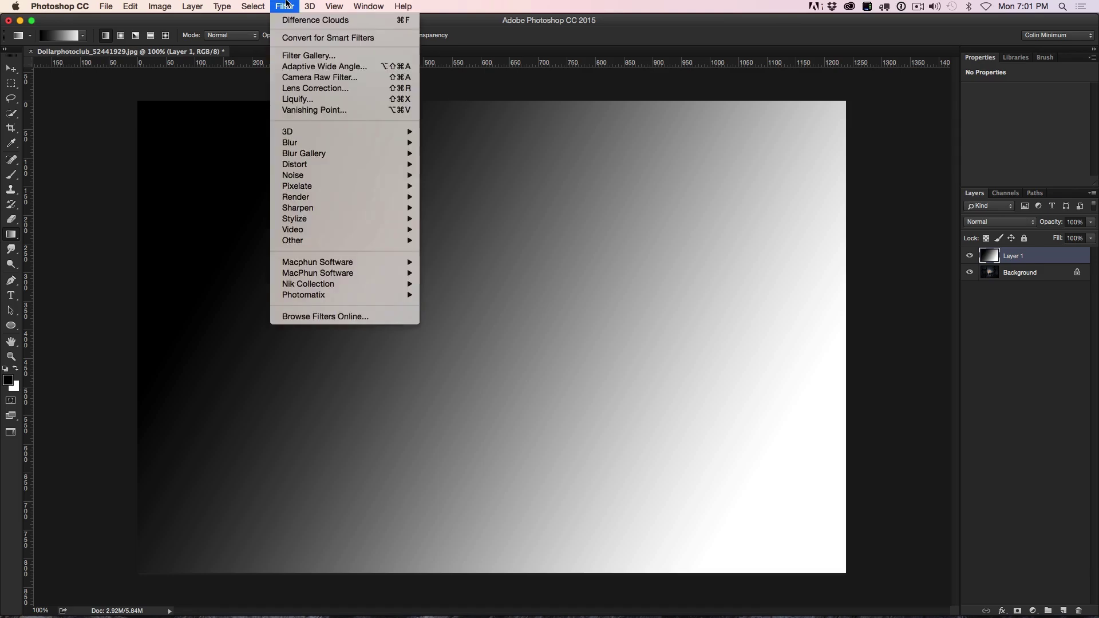
{"action": "mouse_move", "coordinate": [310, 212]}
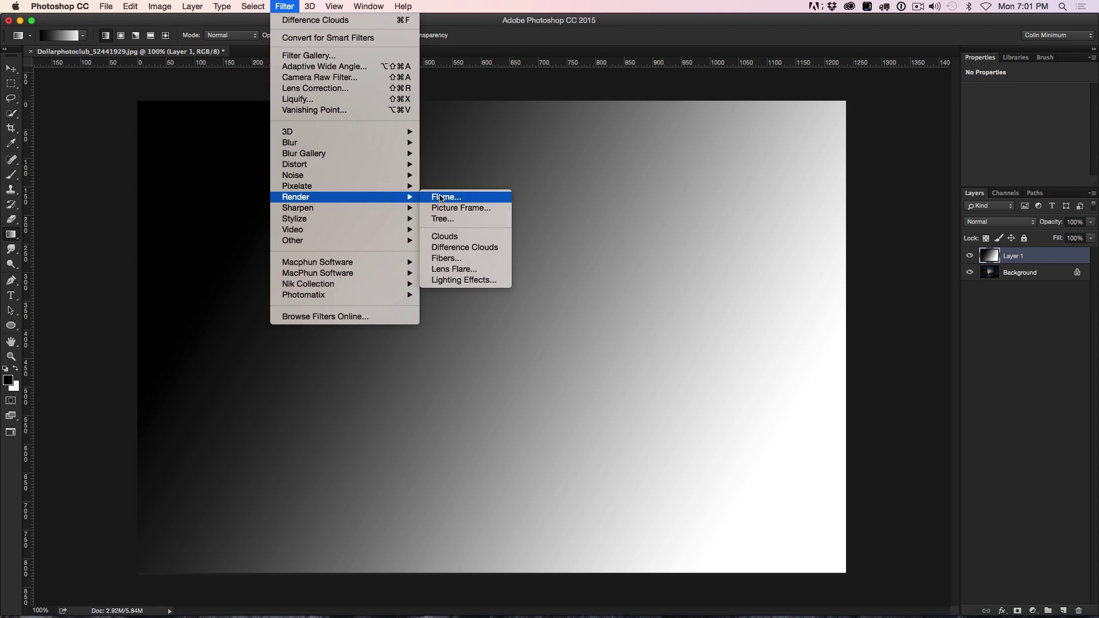
{"action": "left_click", "coordinate": [491, 248]}
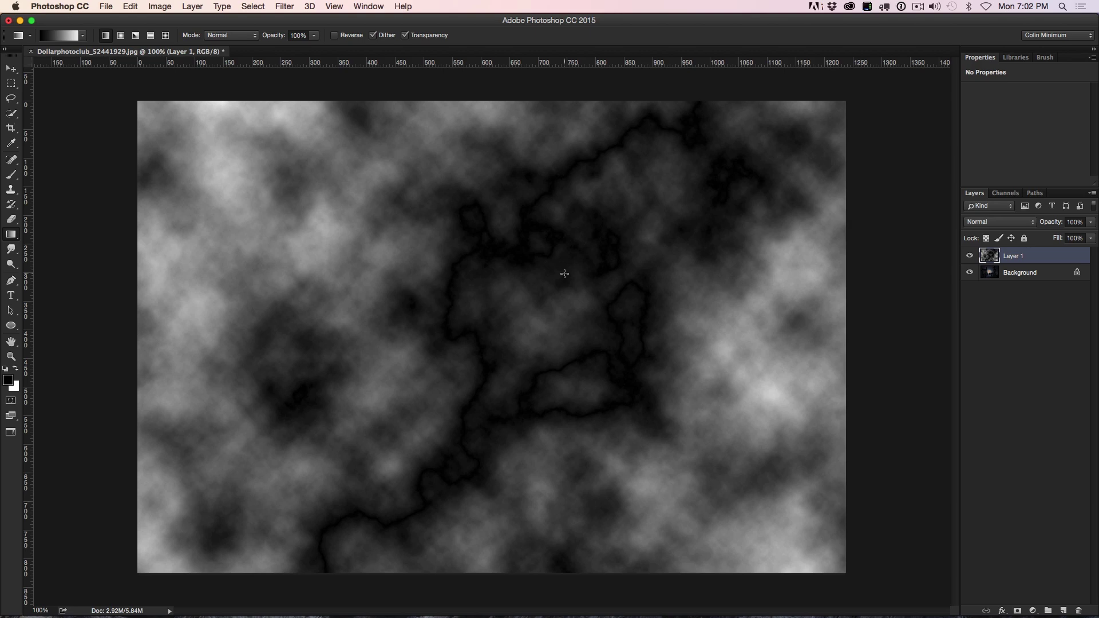
{"action": "key", "text": "super+i"}
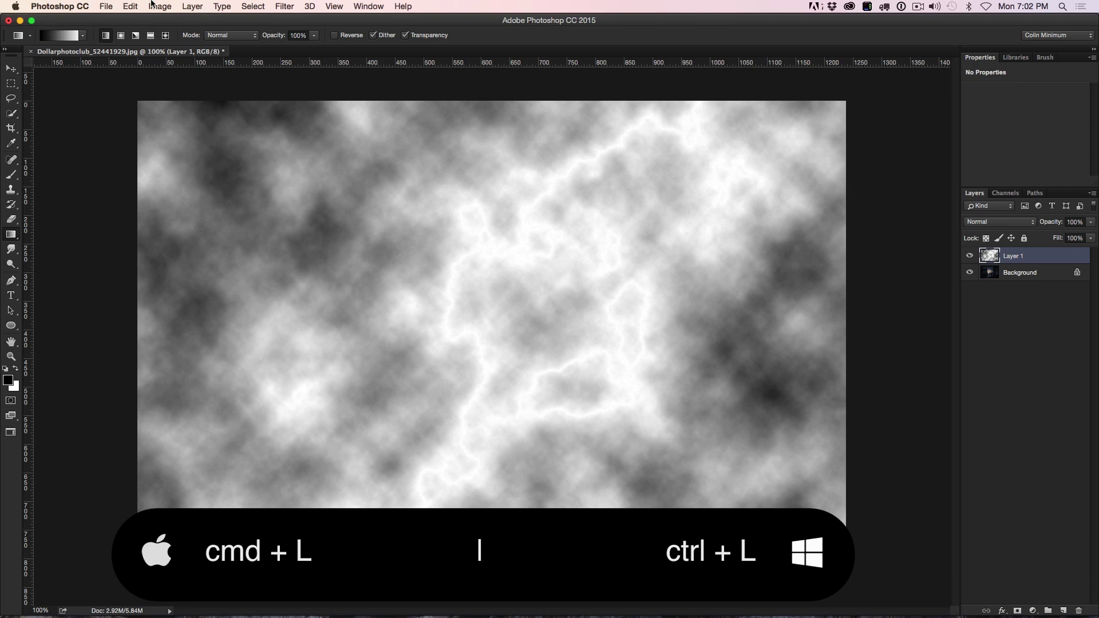
Apply Levels to Layer 1 with black input 195 and midtone 0.16, leaving thin lightning streaks.
{"action": "left_click", "coordinate": [165, 6]}
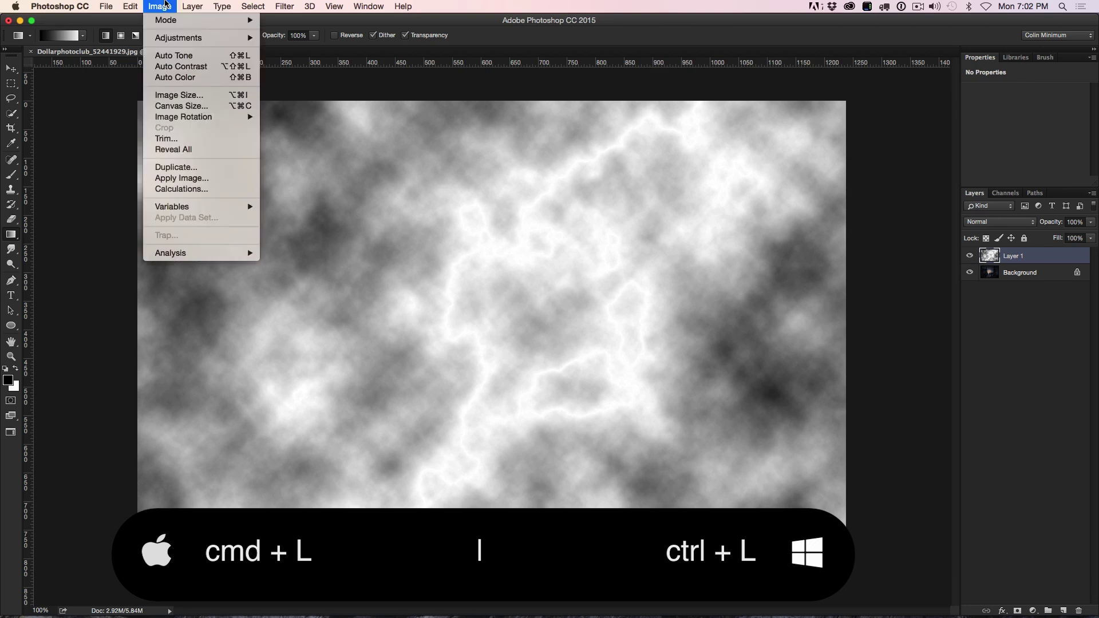
{"action": "mouse_move", "coordinate": [189, 38]}
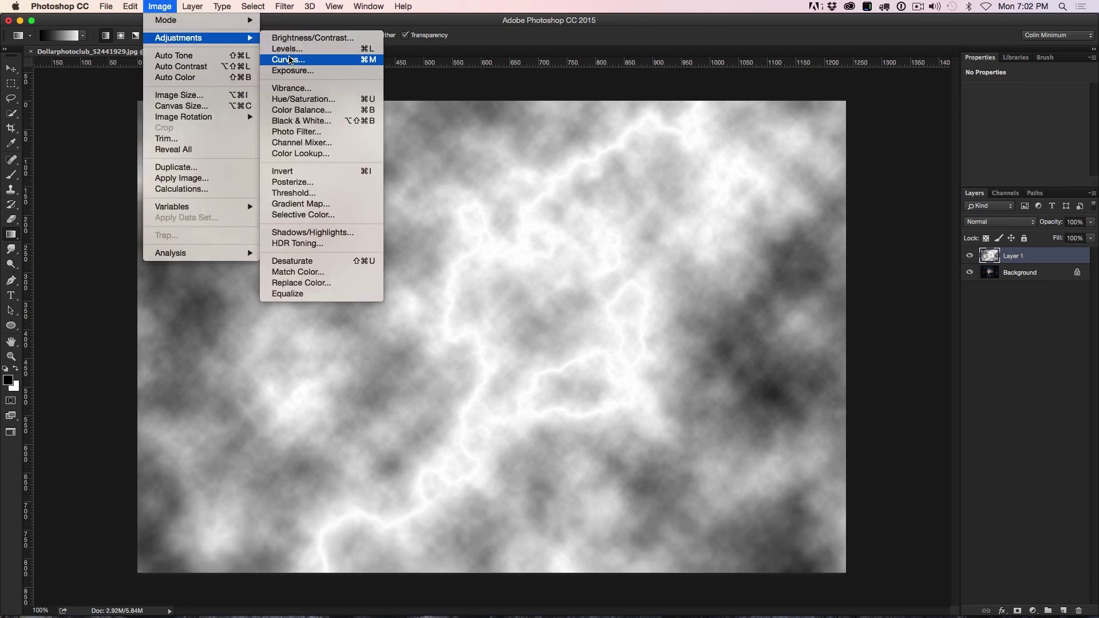
{"action": "left_click", "coordinate": [298, 48]}
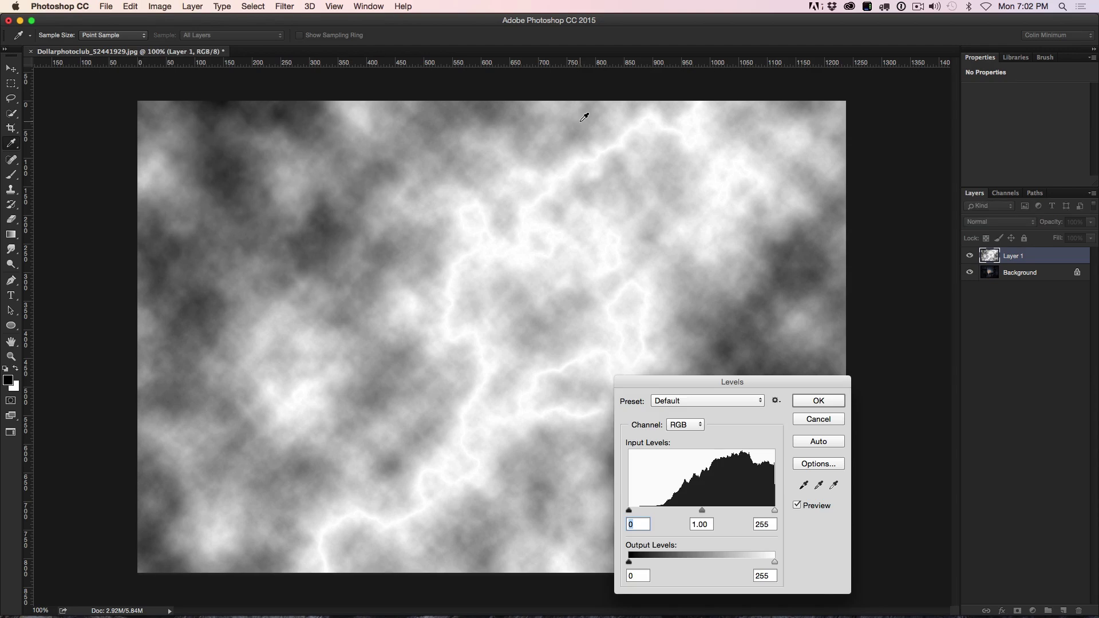
{"action": "left_click_drag", "start_coordinate": [715, 377], "coordinate": [826, 57]}
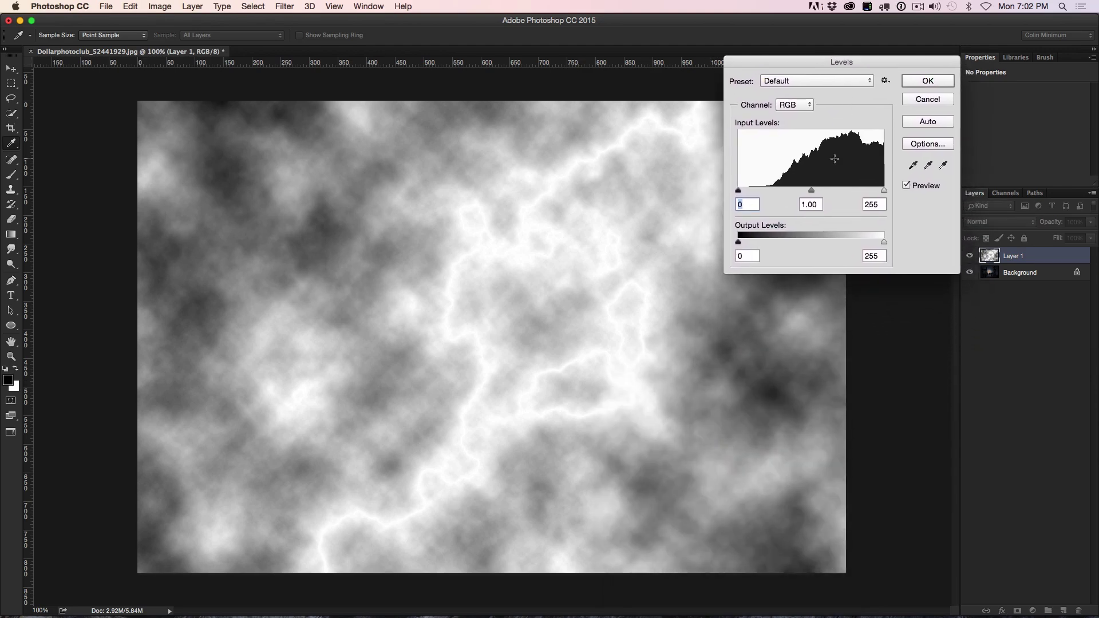
{"action": "left_click_drag", "start_coordinate": [814, 192], "coordinate": [869, 193]}
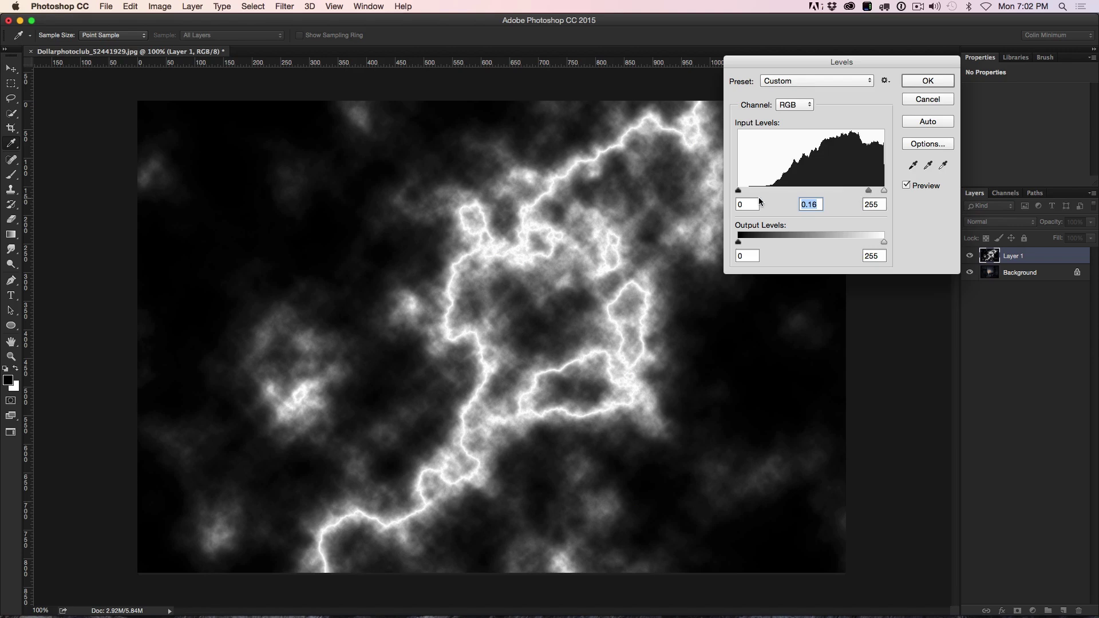
{"action": "left_click_drag", "start_coordinate": [738, 191], "coordinate": [885, 189]}
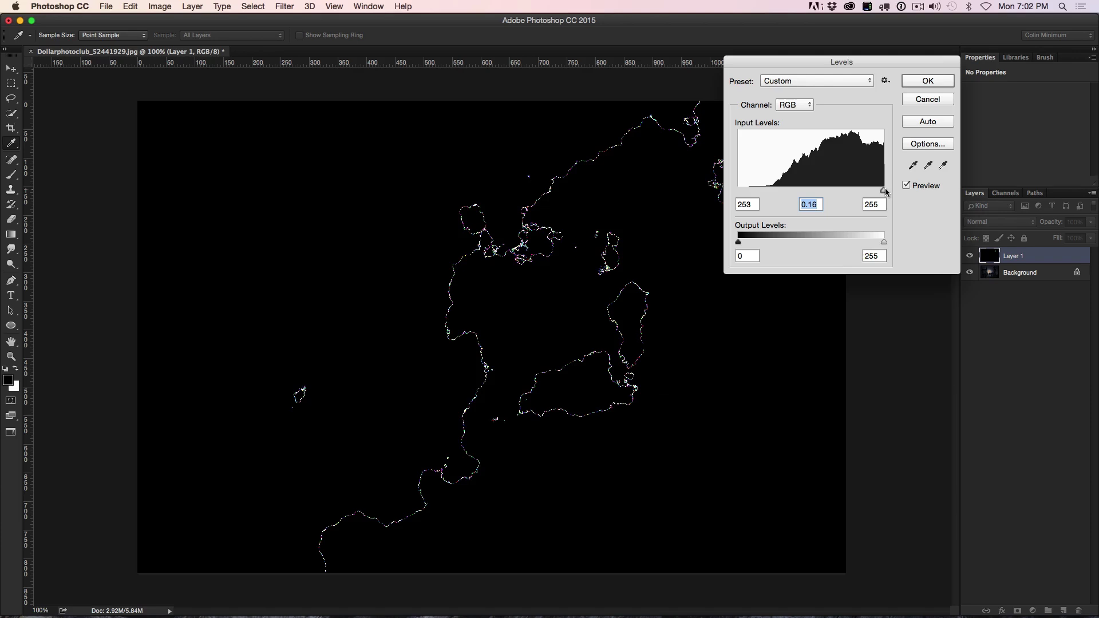
{"action": "left_click_drag", "start_coordinate": [885, 189], "coordinate": [865, 192]}
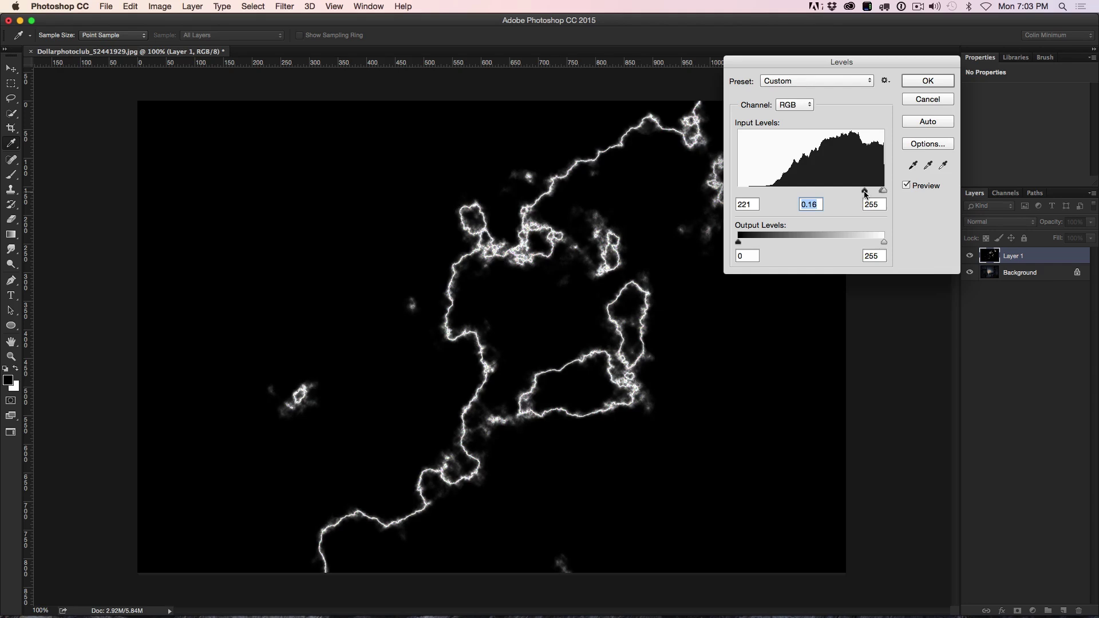
{"action": "left_click", "coordinate": [865, 193]}
{"action": "mouse_move", "coordinate": [865, 190]}
{"action": "left_mouse_down"}
{"action": "mouse_move", "coordinate": [834, 191]}
{"action": "mouse_move", "coordinate": [849, 193]}
{"action": "left_mouse_up"}
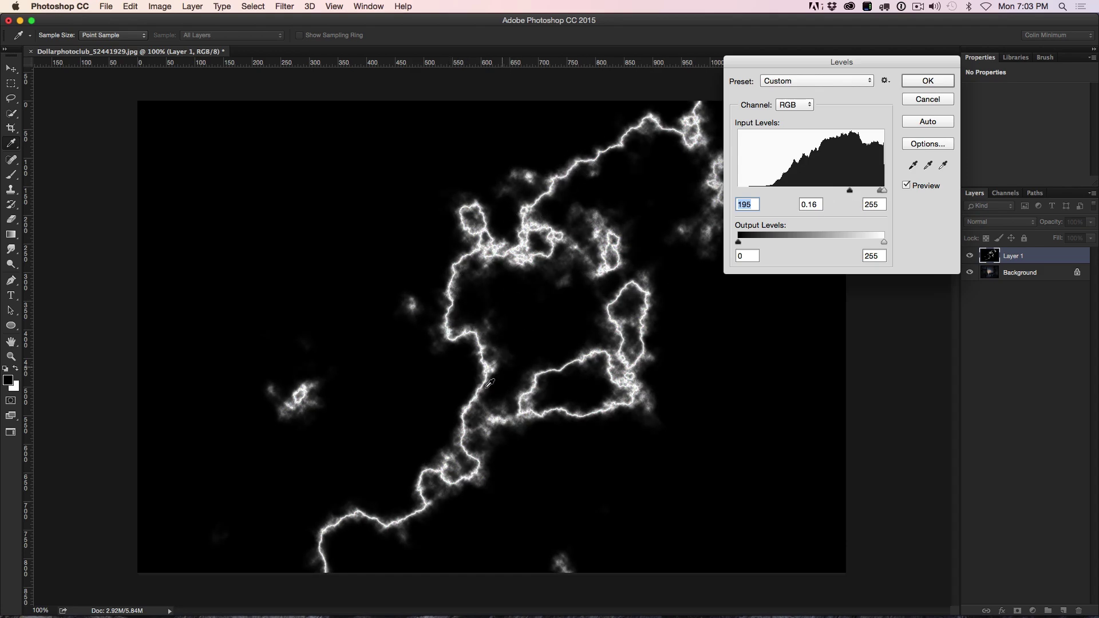
{"action": "left_click", "coordinate": [928, 81]}
{"action": "key", "text": "g"}
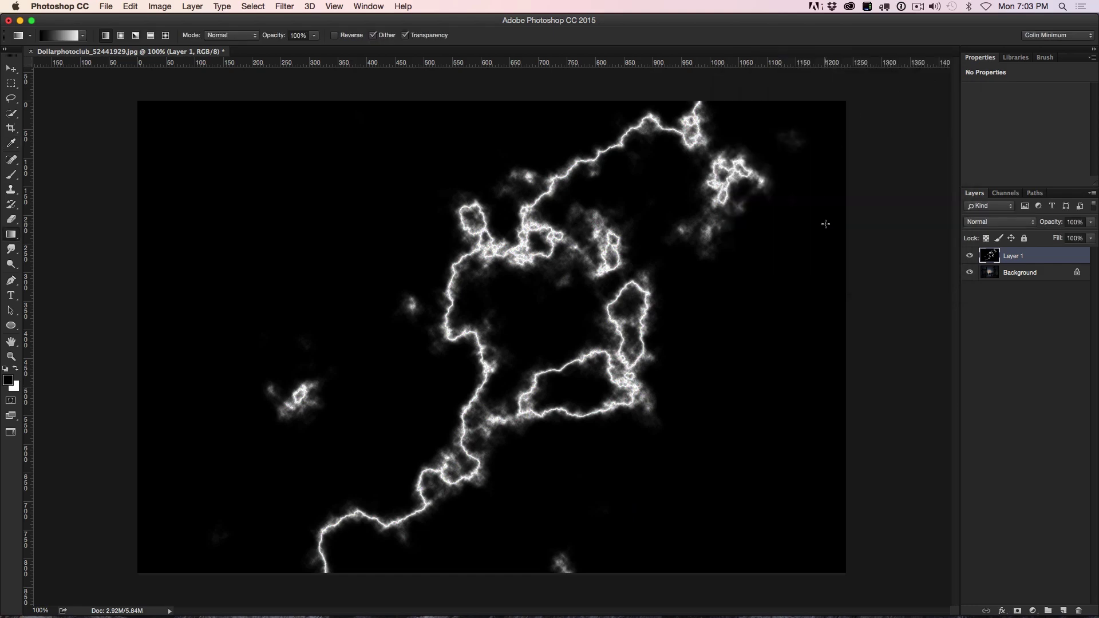
Set up a hard round 57 px brush at 100% opacity and flow.
{"action": "key", "text": "b"}
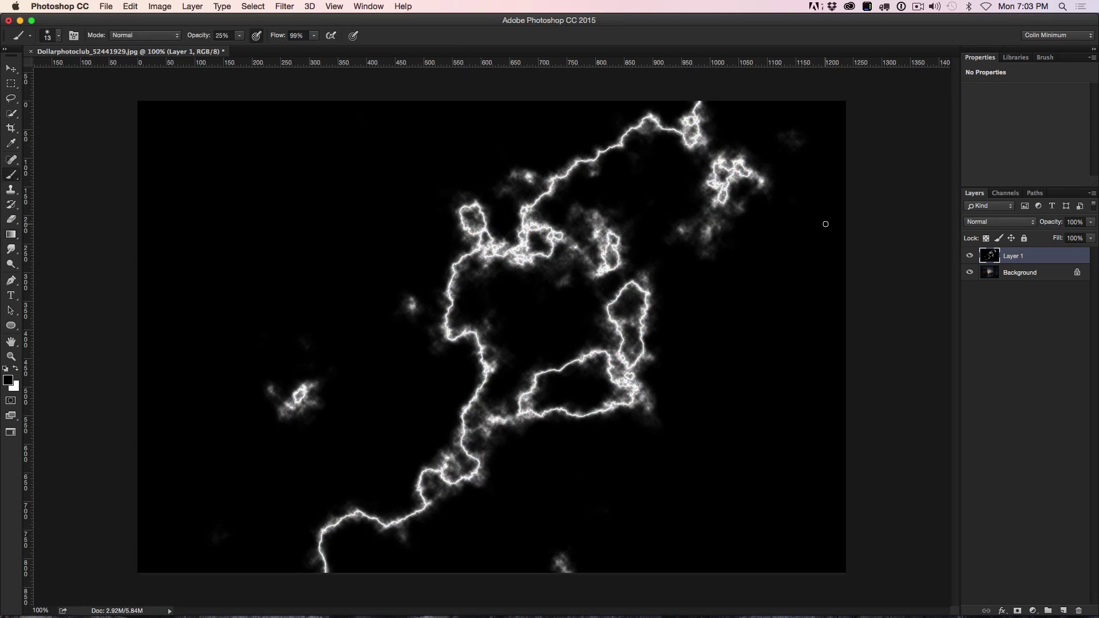
{"action": "left_click", "coordinate": [58, 37]}
{"action": "left_click", "coordinate": [43, 147]}
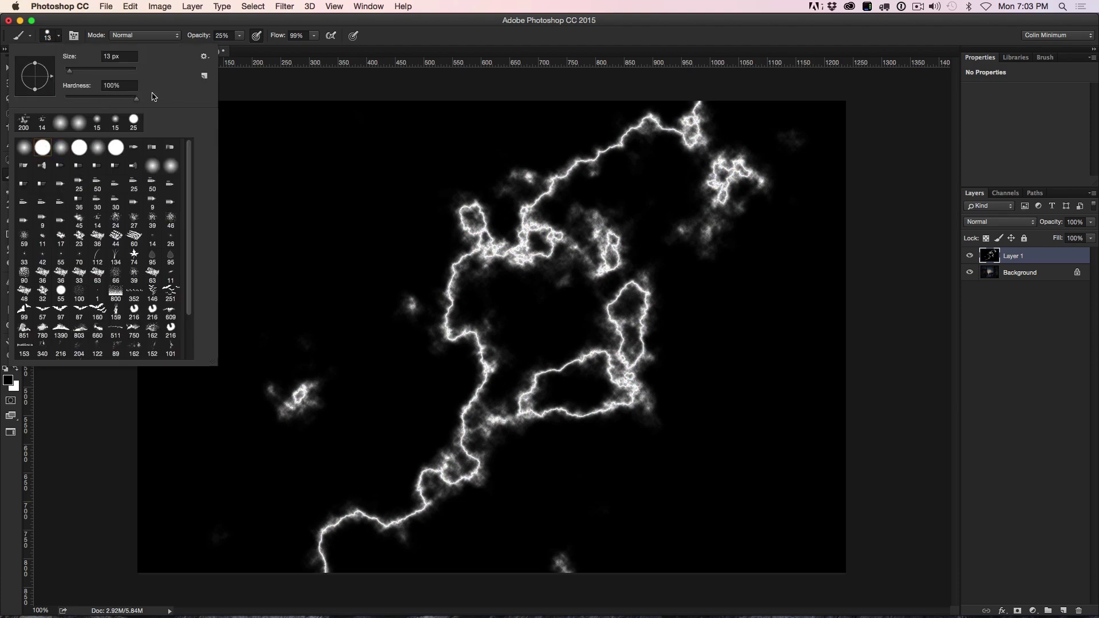
{"action": "left_click_drag", "start_coordinate": [71, 71], "coordinate": [91, 74]}
{"action": "left_click", "coordinate": [335, 176]}
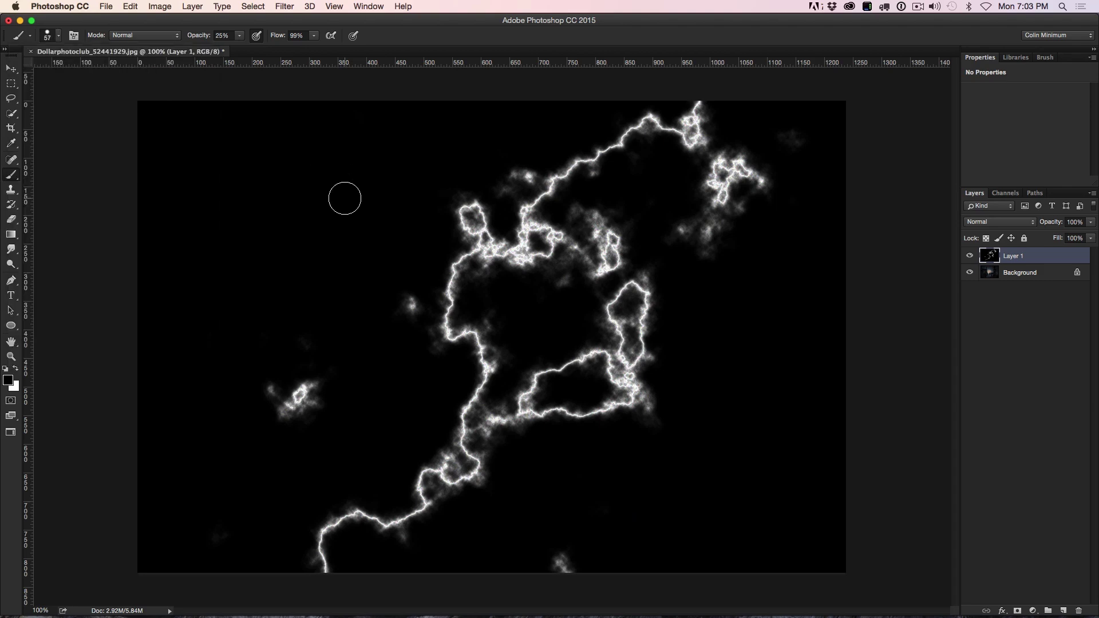
{"action": "mouse_move", "coordinate": [300, 401]}
{"action": "left_mouse_down"}
{"action": "mouse_move", "coordinate": [279, 423]}
{"action": "mouse_move", "coordinate": [312, 383]}
{"action": "mouse_move", "coordinate": [271, 394]}
{"action": "left_mouse_up"}
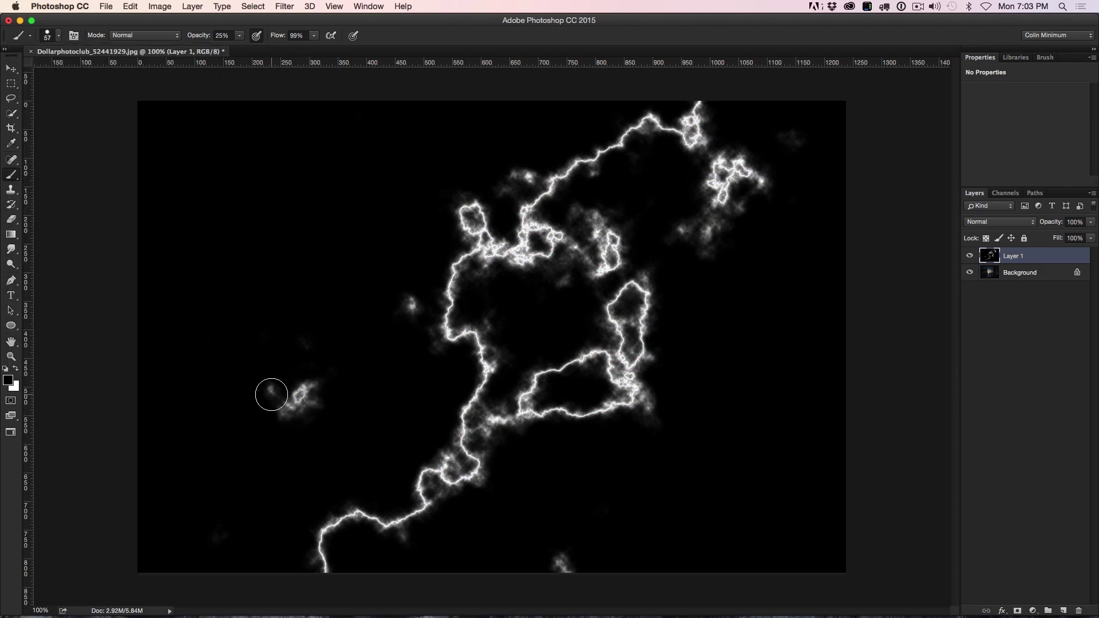
{"action": "left_click_drag", "start_coordinate": [197, 36], "coordinate": [375, 68]}
{"action": "left_click_drag", "start_coordinate": [277, 37], "coordinate": [388, 38]}
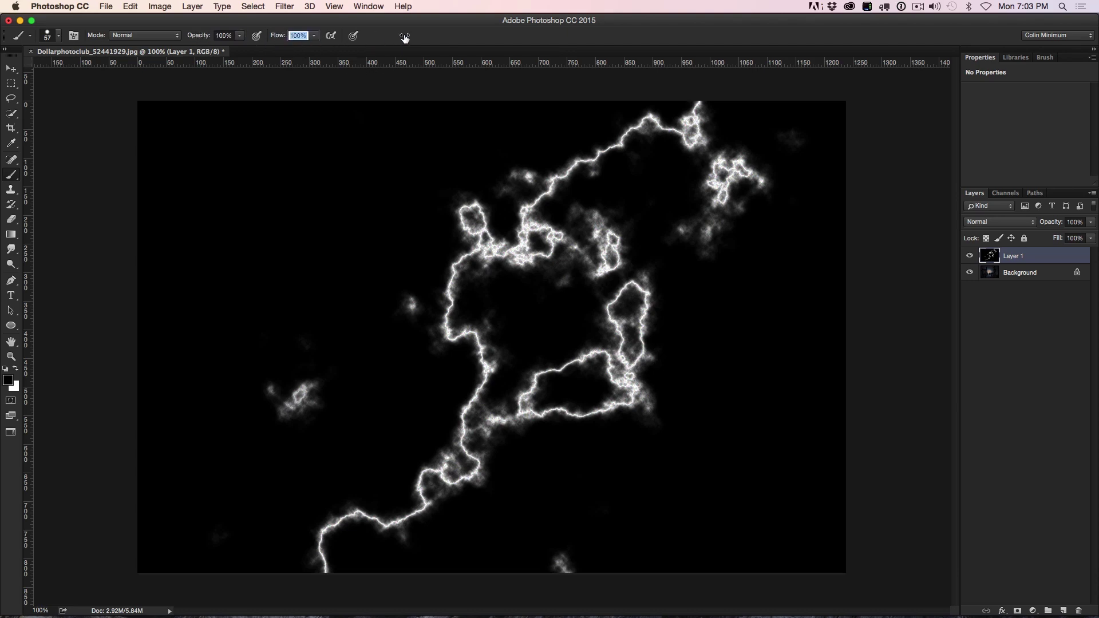
Paint black over the stray glows at lower left, left of the bolt, bottom edge and upper right.
{"action": "left_click_drag", "start_coordinate": [304, 388], "coordinate": [319, 373]}
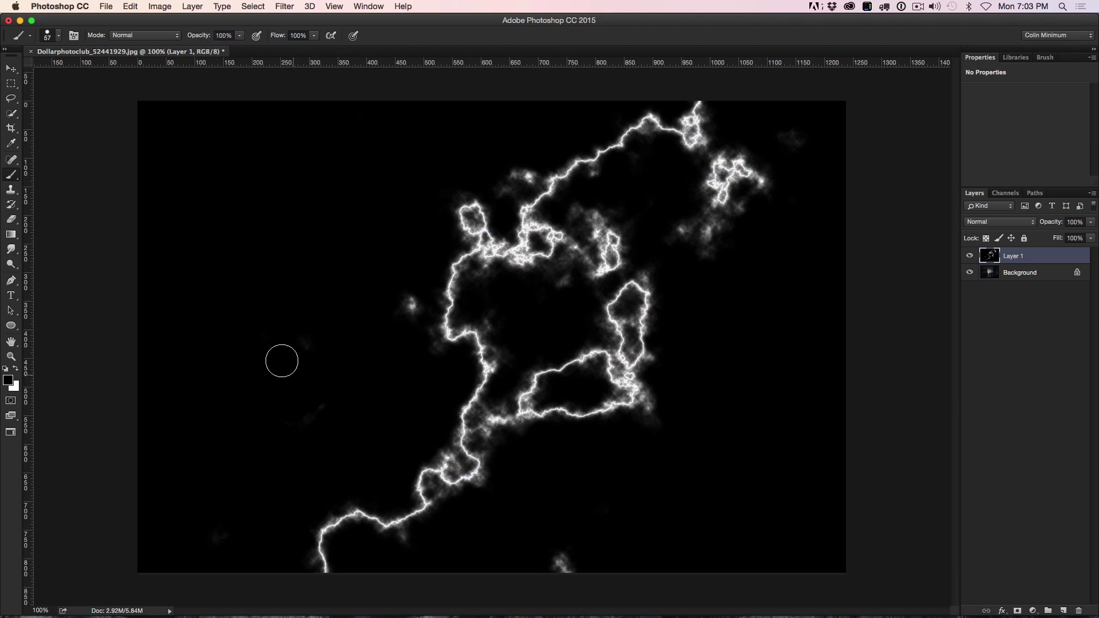
{"action": "left_click_drag", "start_coordinate": [385, 326], "coordinate": [405, 358]}
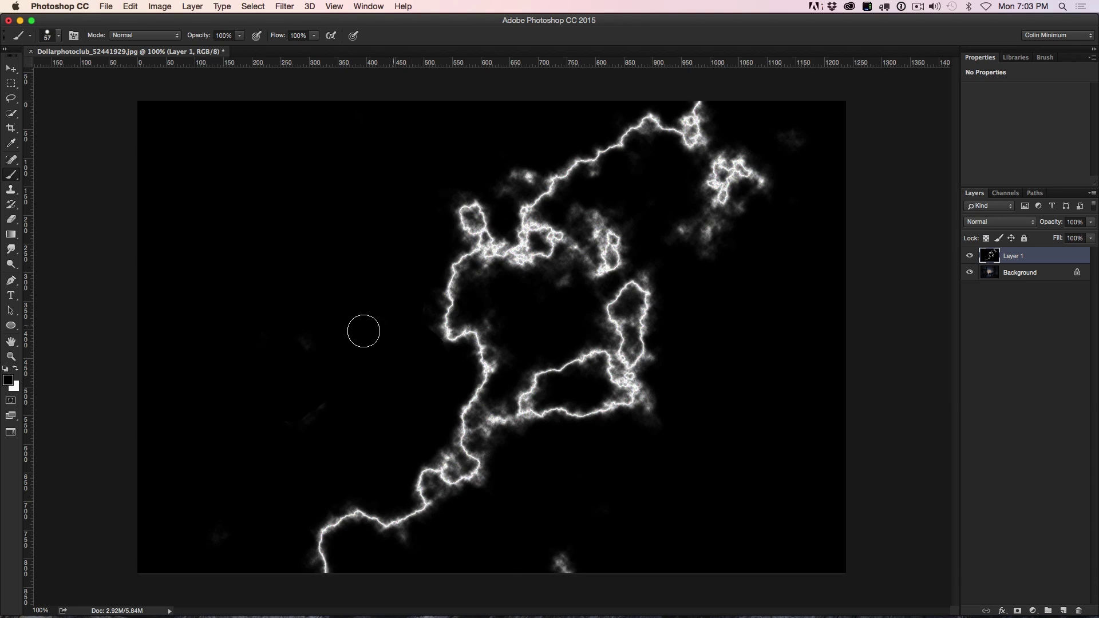
{"action": "left_click_drag", "start_coordinate": [574, 555], "coordinate": [569, 567]}
{"action": "mouse_move", "coordinate": [702, 250]}
{"action": "left_mouse_down"}
{"action": "mouse_move", "coordinate": [685, 231]}
{"action": "mouse_move", "coordinate": [752, 153]}
{"action": "mouse_move", "coordinate": [754, 183]}
{"action": "mouse_move", "coordinate": [788, 149]}
{"action": "mouse_move", "coordinate": [776, 221]}
{"action": "mouse_move", "coordinate": [633, 290]}
{"action": "mouse_move", "coordinate": [642, 283]}
{"action": "mouse_move", "coordinate": [621, 335]}
{"action": "mouse_move", "coordinate": [638, 400]}
{"action": "mouse_move", "coordinate": [604, 410]}
{"action": "mouse_move", "coordinate": [561, 369]}
{"action": "mouse_move", "coordinate": [498, 417]}
{"action": "mouse_move", "coordinate": [566, 421]}
{"action": "mouse_move", "coordinate": [482, 431]}
{"action": "mouse_move", "coordinate": [636, 460]}
{"action": "left_mouse_up"}
Lower brush hardness to 94%, undo the stray notch, and shrink the brush to 30 px.
{"action": "left_click", "coordinate": [59, 36]}
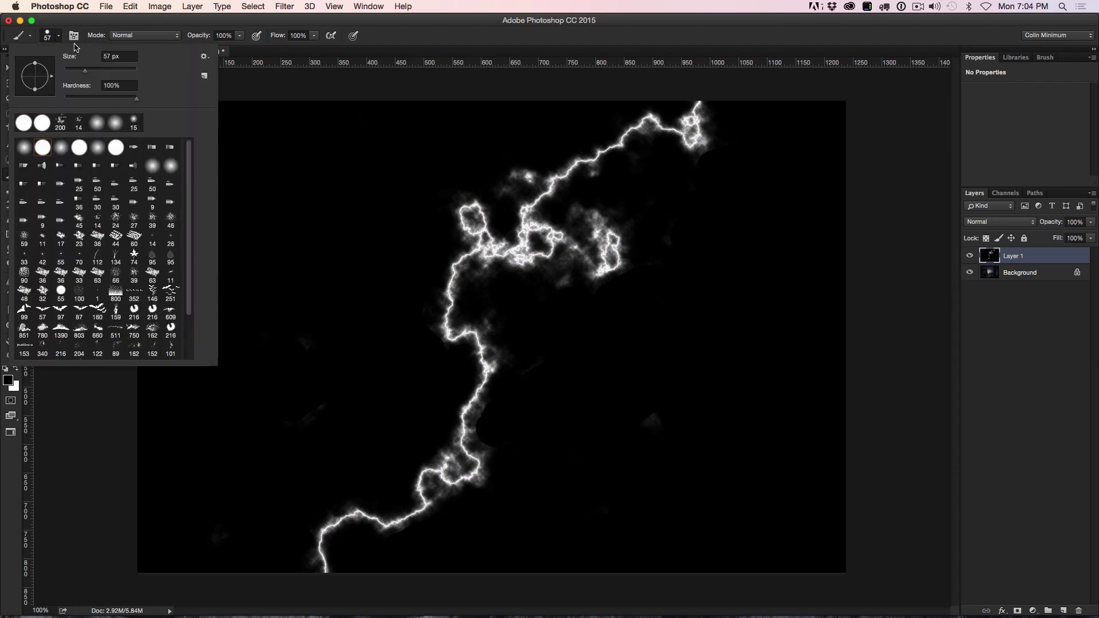
{"action": "left_click_drag", "start_coordinate": [133, 99], "coordinate": [121, 104]}
{"action": "key", "text": "Return"}
{"action": "key", "text": "super+z"}
{"action": "key", "text": "bracketleft"}
{"action": "key", "text": "bracketleft"}
{"action": "key", "text": "bracketleft"}
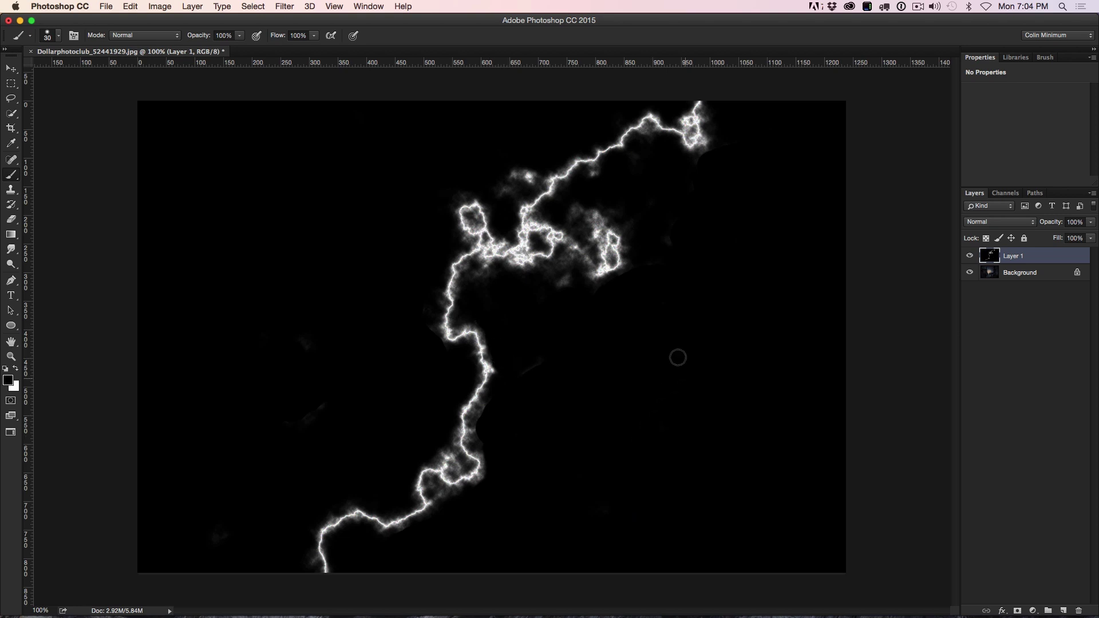
Paint out the glow right of the bolt, the faint glow above it, and the upper-branch loop.
{"action": "mouse_move", "coordinate": [551, 267]}
{"action": "left_mouse_down"}
{"action": "mouse_move", "coordinate": [534, 244]}
{"action": "mouse_move", "coordinate": [508, 271]}
{"action": "mouse_move", "coordinate": [541, 247]}
{"action": "mouse_move", "coordinate": [543, 214]}
{"action": "mouse_move", "coordinate": [589, 217]}
{"action": "mouse_move", "coordinate": [569, 223]}
{"action": "mouse_move", "coordinate": [572, 238]}
{"action": "mouse_move", "coordinate": [605, 234]}
{"action": "mouse_move", "coordinate": [584, 265]}
{"action": "mouse_move", "coordinate": [613, 216]}
{"action": "mouse_move", "coordinate": [590, 233]}
{"action": "mouse_move", "coordinate": [571, 250]}
{"action": "mouse_move", "coordinate": [638, 221]}
{"action": "mouse_move", "coordinate": [593, 279]}
{"action": "mouse_move", "coordinate": [618, 262]}
{"action": "left_mouse_up"}
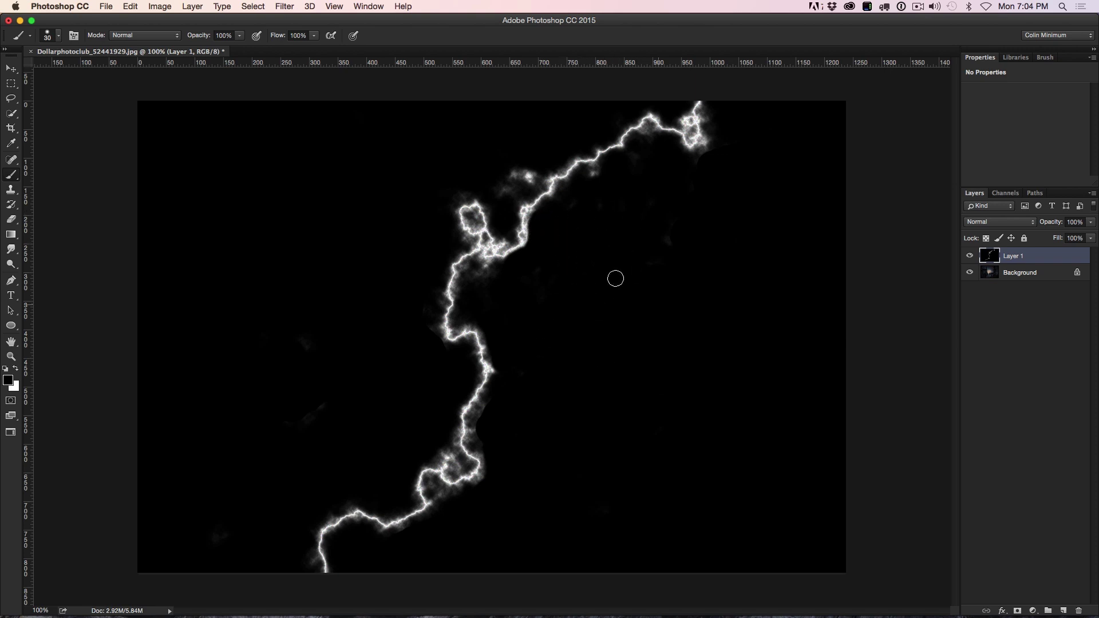
{"action": "mouse_move", "coordinate": [521, 187]}
{"action": "left_mouse_down"}
{"action": "mouse_move", "coordinate": [504, 173]}
{"action": "mouse_move", "coordinate": [535, 174]}
{"action": "left_mouse_up"}
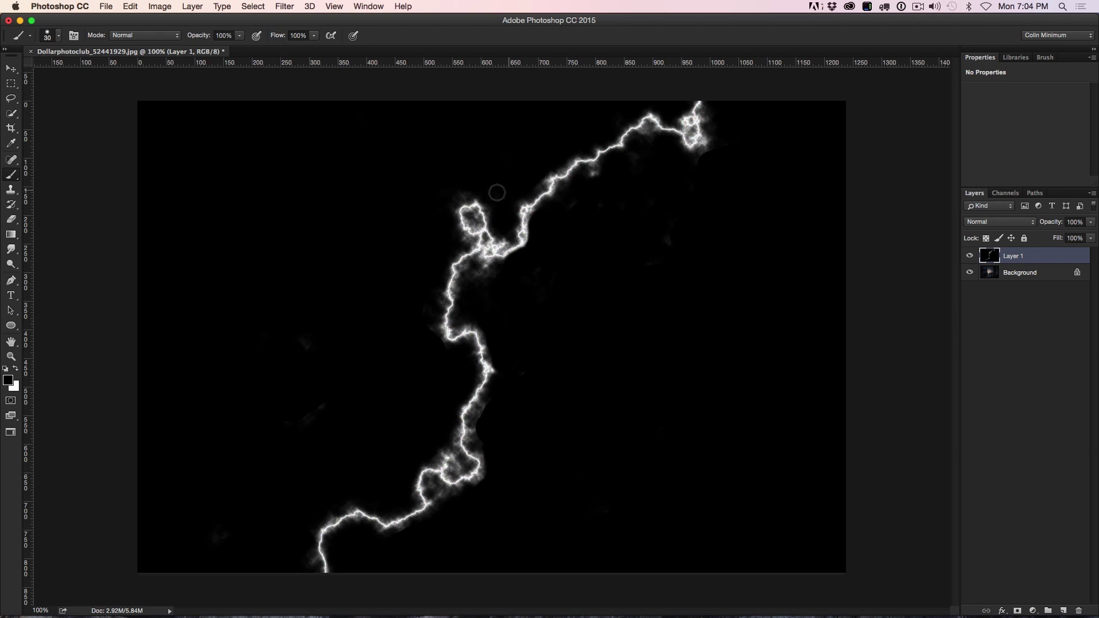
{"action": "mouse_move", "coordinate": [466, 201]}
{"action": "left_mouse_down"}
{"action": "mouse_move", "coordinate": [489, 197]}
{"action": "mouse_move", "coordinate": [477, 215]}
{"action": "mouse_move", "coordinate": [478, 226]}
{"action": "mouse_move", "coordinate": [494, 222]}
{"action": "mouse_move", "coordinate": [490, 236]}
{"action": "mouse_move", "coordinate": [461, 240]}
{"action": "mouse_move", "coordinate": [469, 220]}
{"action": "mouse_move", "coordinate": [457, 207]}
{"action": "mouse_move", "coordinate": [470, 181]}
{"action": "mouse_move", "coordinate": [524, 240]}
{"action": "mouse_move", "coordinate": [491, 243]}
{"action": "left_mouse_up"}
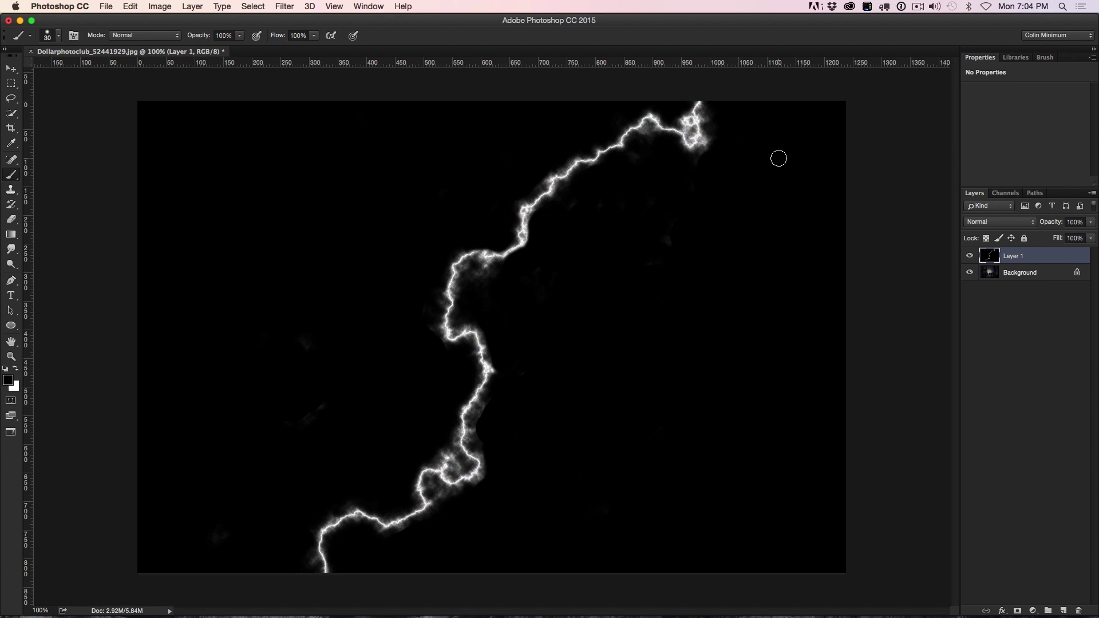
Set Layer 1's blend mode to Lighten and shift the bolt slightly up and left.
{"action": "left_click", "coordinate": [12, 70]}
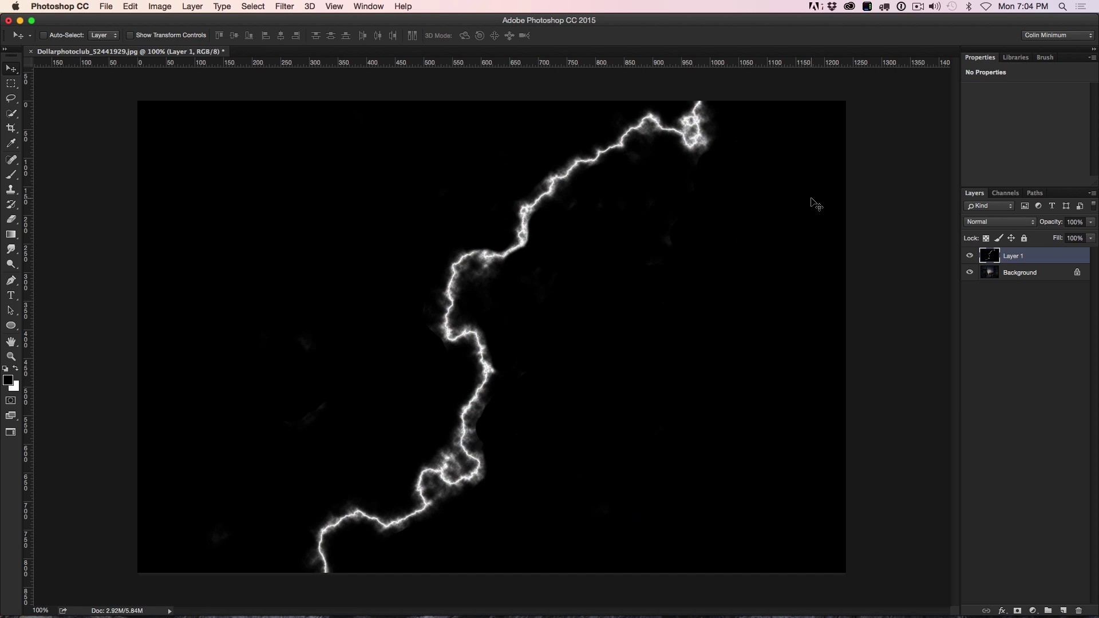
{"action": "left_click", "coordinate": [982, 225]}
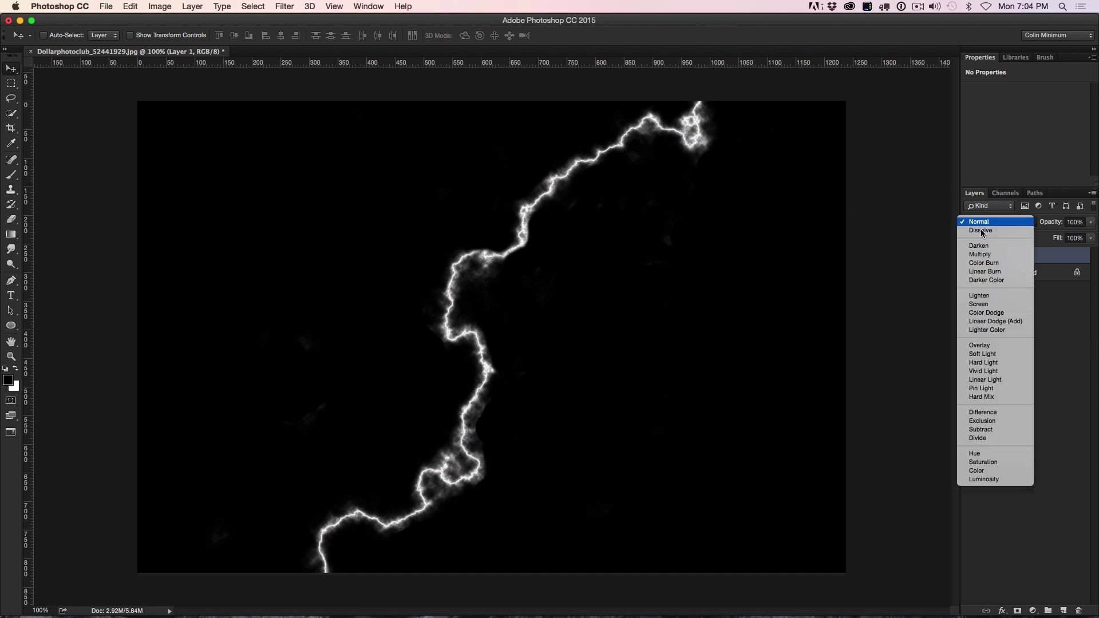
{"action": "left_click", "coordinate": [989, 350]}
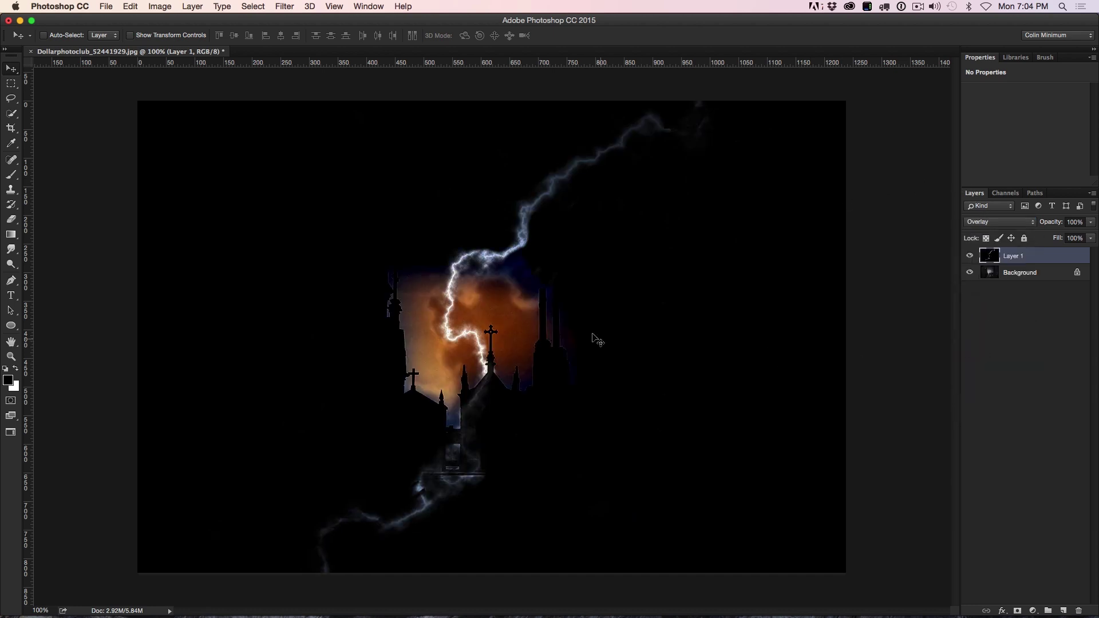
{"action": "left_click", "coordinate": [997, 227]}
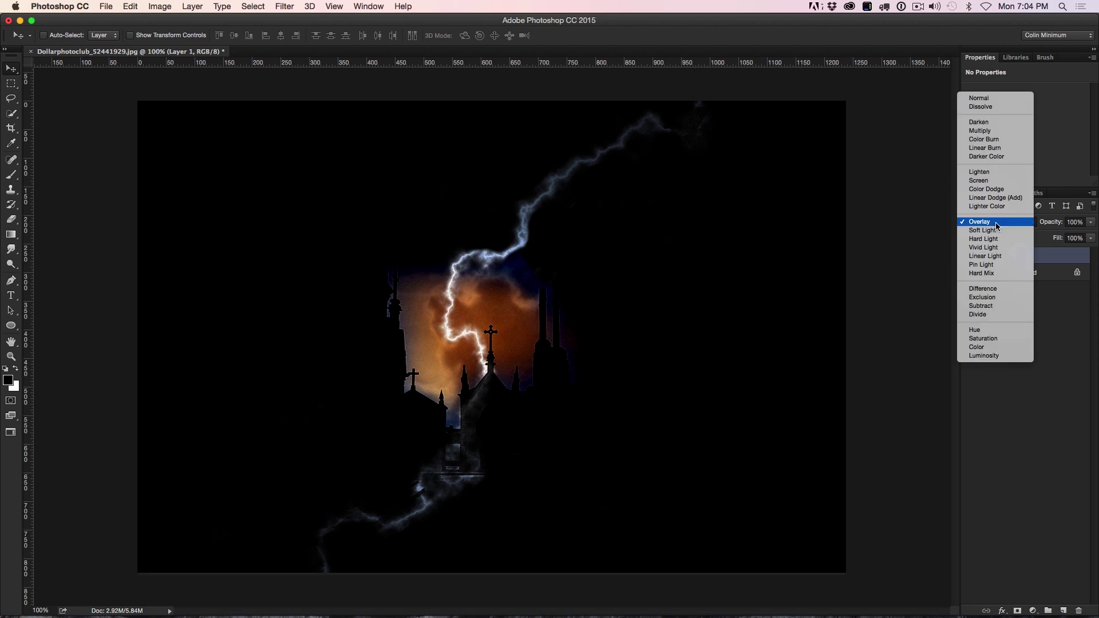
{"action": "left_click", "coordinate": [999, 173]}
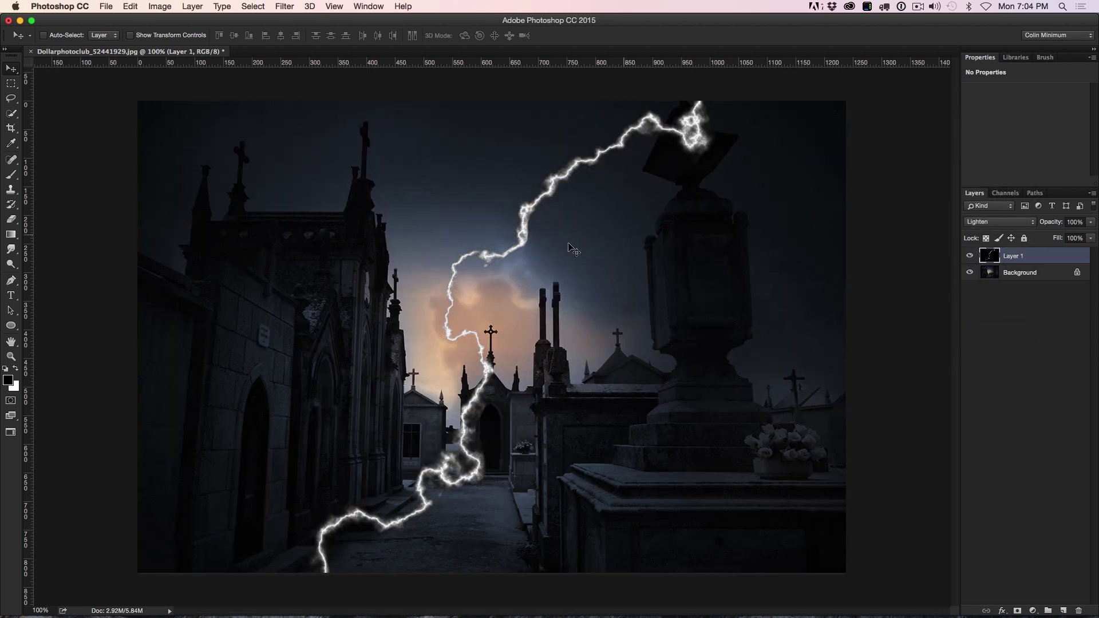
{"action": "mouse_move", "coordinate": [524, 241]}
{"action": "left_mouse_down"}
{"action": "mouse_move", "coordinate": [545, 180]}
{"action": "mouse_move", "coordinate": [510, 237]}
{"action": "left_mouse_up"}
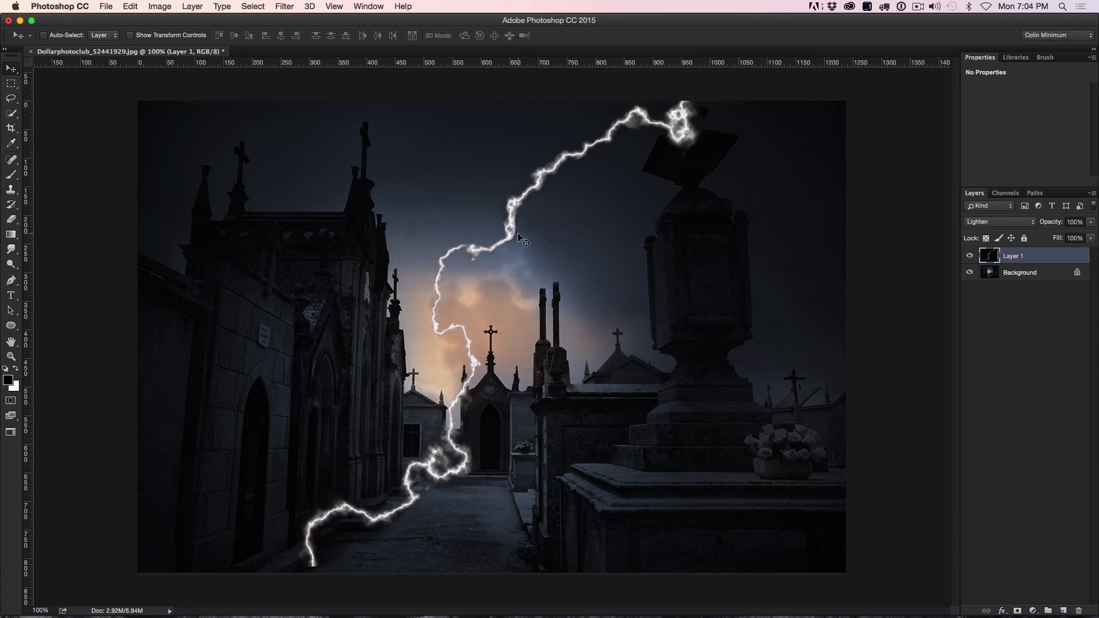
Free-transform the bolt to about 80% scale, rotate it -11.27°, and reposition it up-left.
{"action": "key", "text": "super+t"}
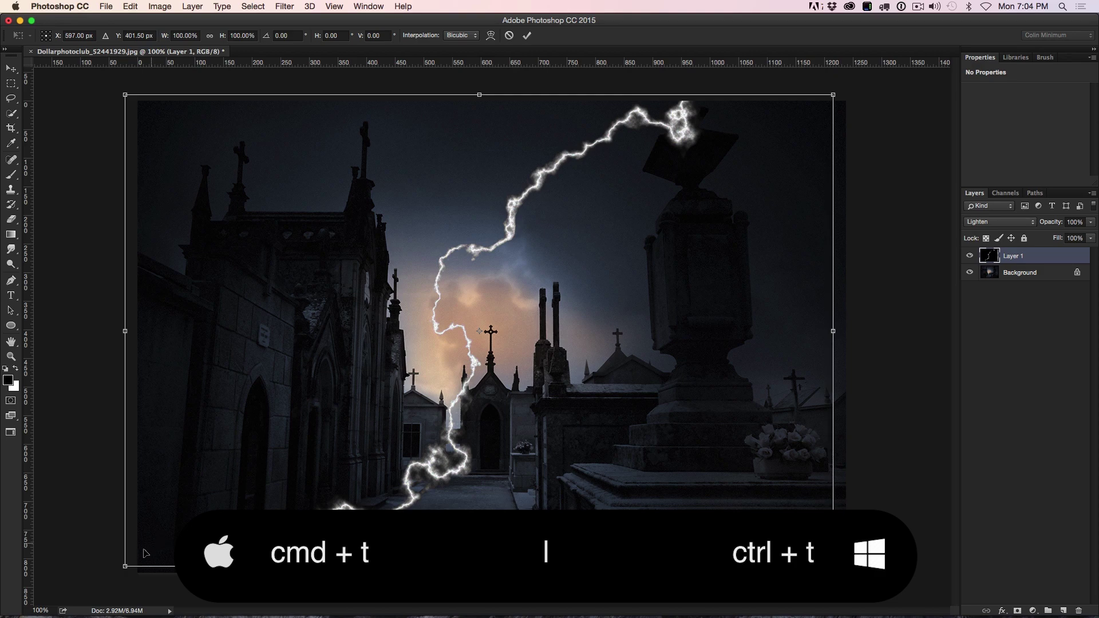
{"action": "left_click_drag", "start_coordinate": [123, 566], "coordinate": [242, 426]}
{"action": "left_click_drag", "start_coordinate": [603, 344], "coordinate": [561, 324]}
{"action": "left_click_drag", "start_coordinate": [818, 464], "coordinate": [804, 394]}
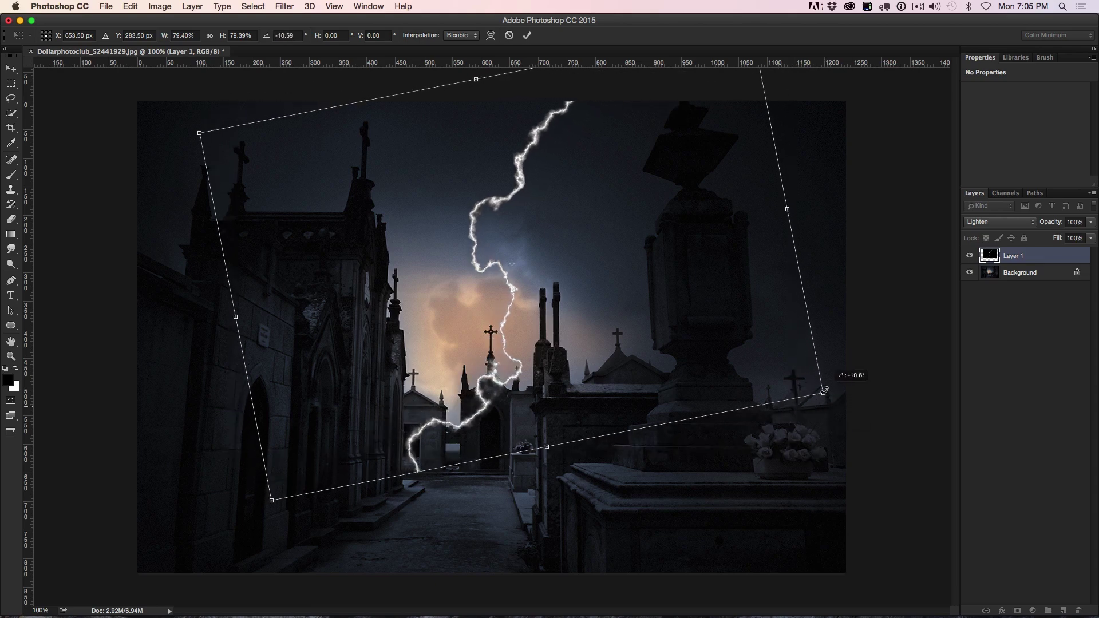
{"action": "left_click_drag", "start_coordinate": [691, 384], "coordinate": [679, 364]}
{"action": "key", "text": "Up"}
{"action": "key", "text": "Up"}
{"action": "key", "text": "Up"}
{"action": "key", "text": "Left"}
{"action": "key", "text": "Left"}
{"action": "key", "text": "Left"}
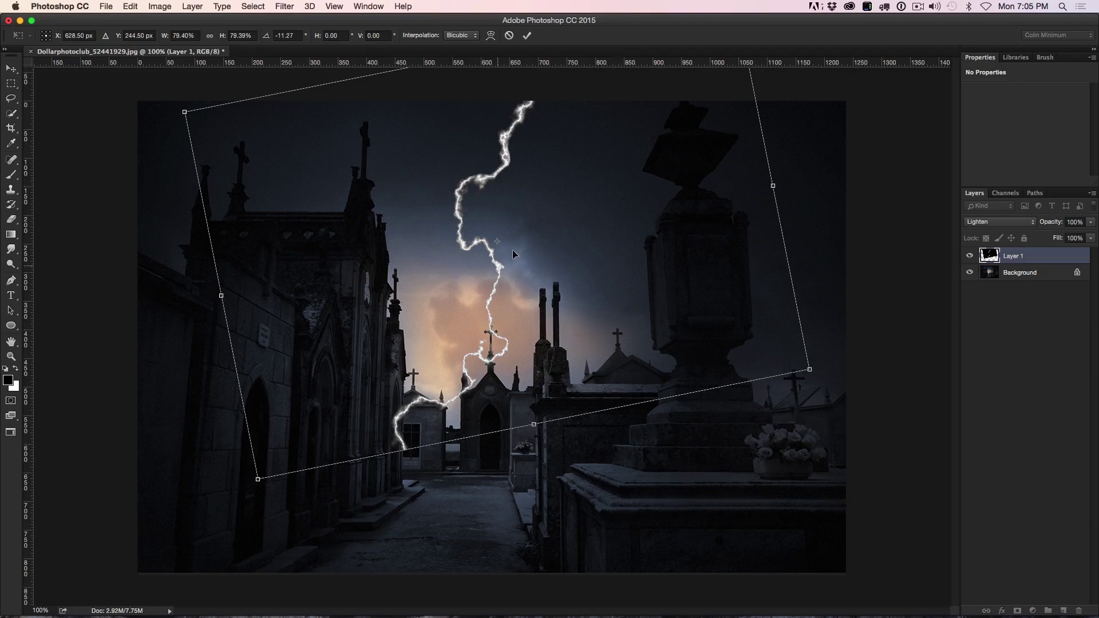
{"action": "key", "text": "Return"}
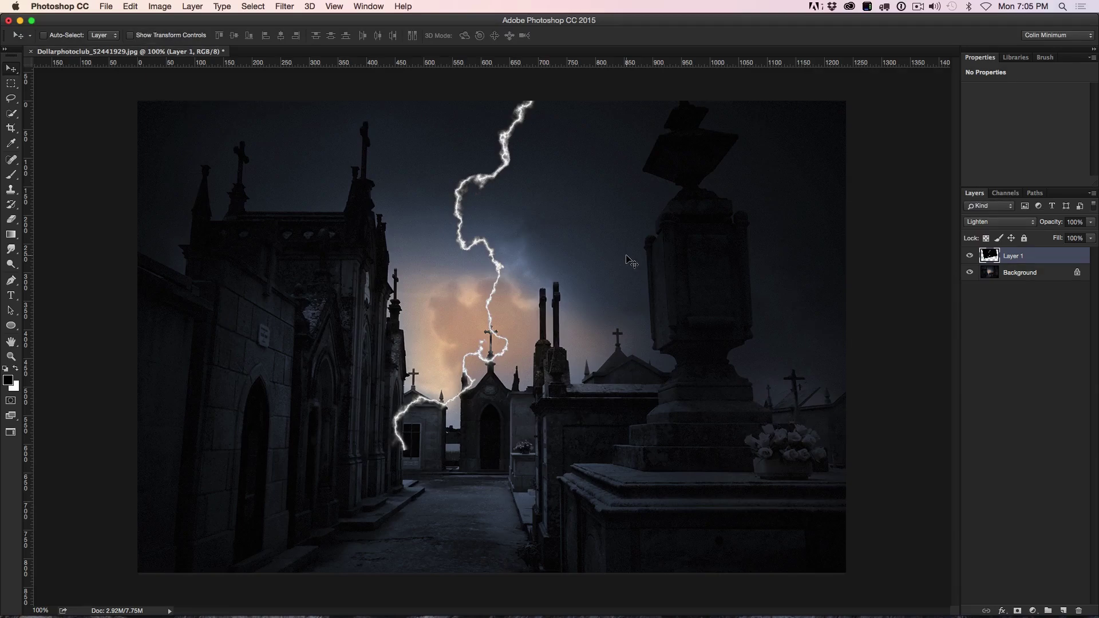
Paint out the bolt's lower end in black and move it so it ends at the chapel cross.
{"action": "key", "text": "b"}
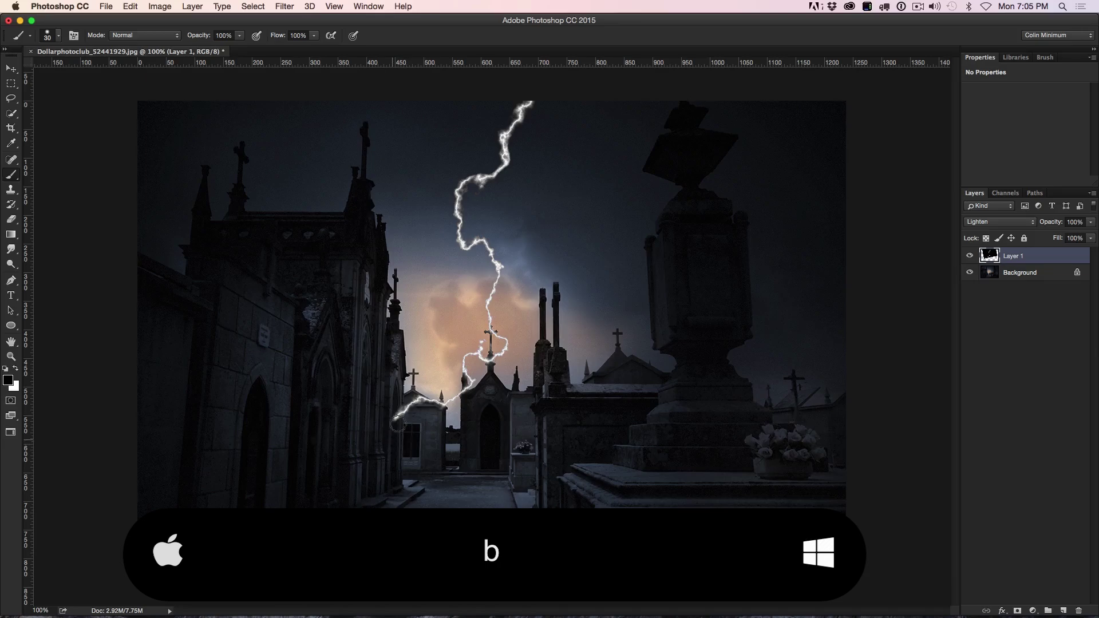
{"action": "mouse_move", "coordinate": [412, 403]}
{"action": "left_mouse_down"}
{"action": "mouse_move", "coordinate": [438, 411]}
{"action": "mouse_move", "coordinate": [455, 399]}
{"action": "mouse_move", "coordinate": [480, 350]}
{"action": "mouse_move", "coordinate": [474, 382]}
{"action": "mouse_move", "coordinate": [456, 394]}
{"action": "left_mouse_up"}
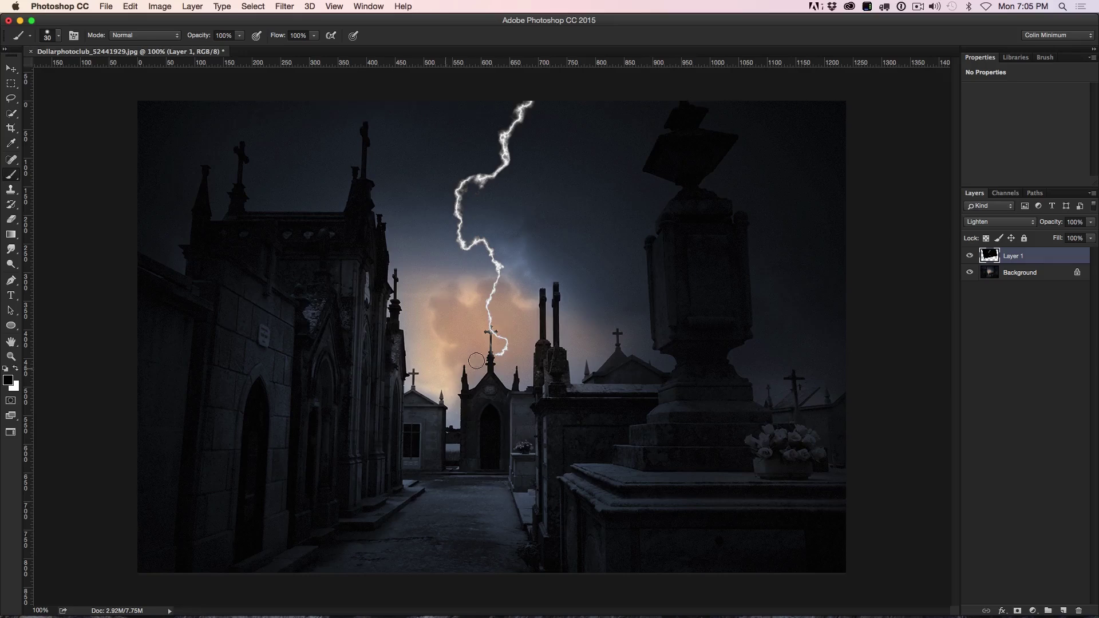
{"action": "left_click", "coordinate": [11, 68]}
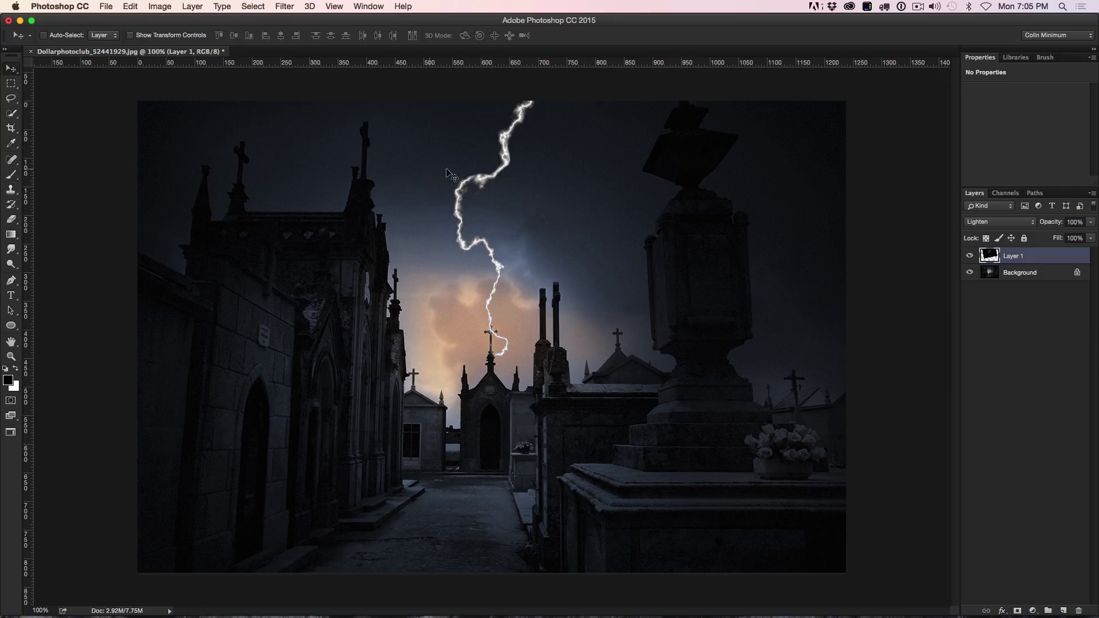
{"action": "left_click_drag", "start_coordinate": [469, 174], "coordinate": [469, 181]}
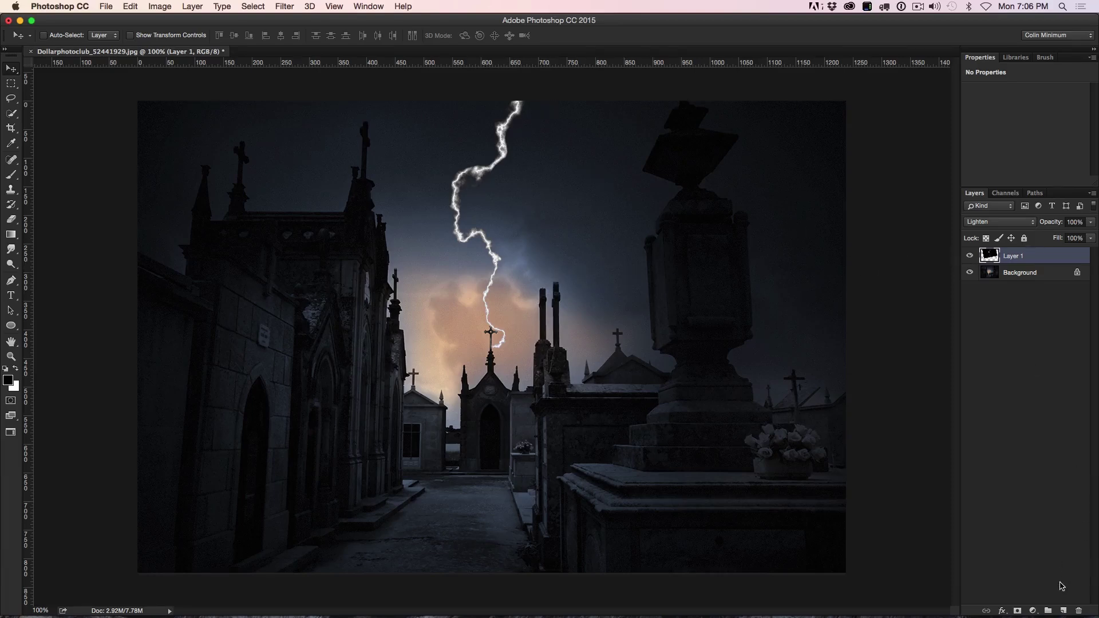
Add Layer 2, fill it with a diagonal black-to-white gradient, and render Difference Clouds.
{"action": "left_click", "coordinate": [1063, 611]}
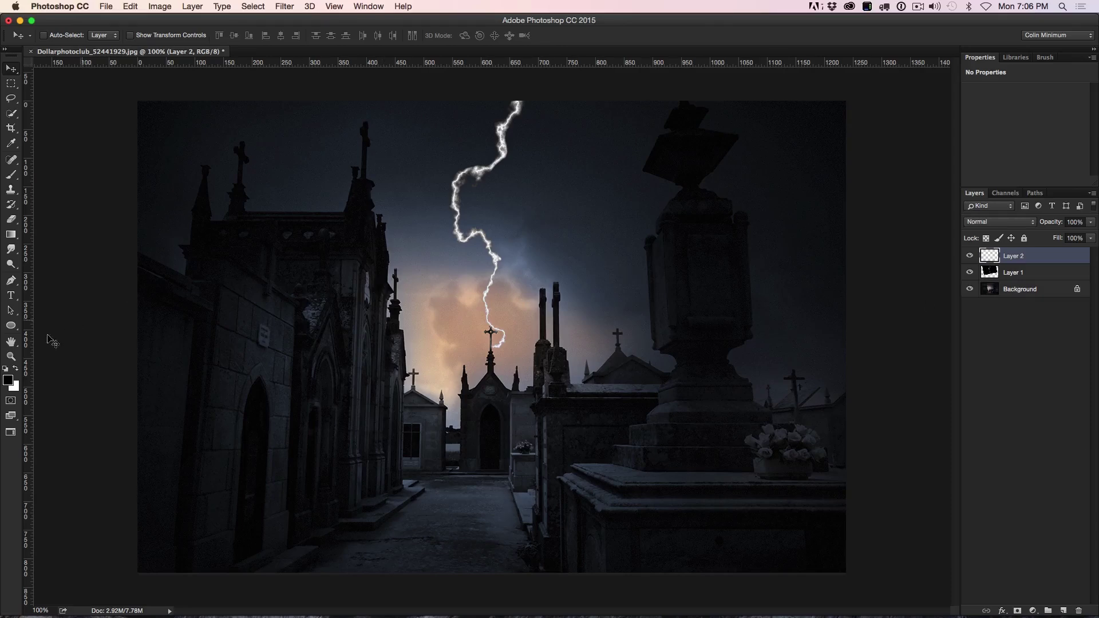
{"action": "left_click", "coordinate": [11, 234]}
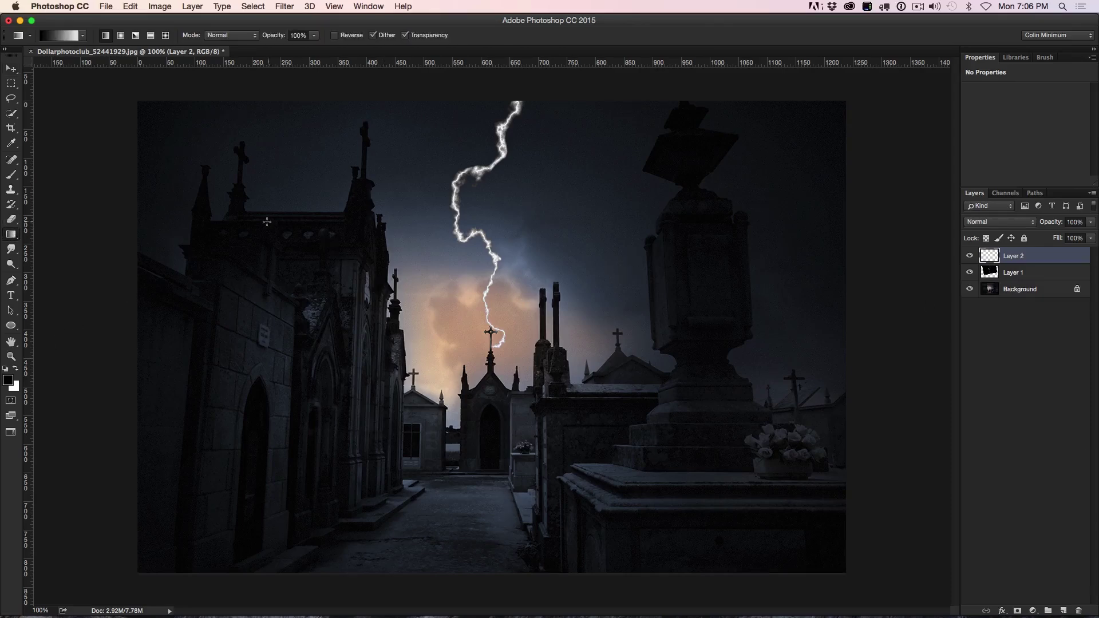
{"action": "left_click_drag", "start_coordinate": [723, 170], "coordinate": [251, 495]}
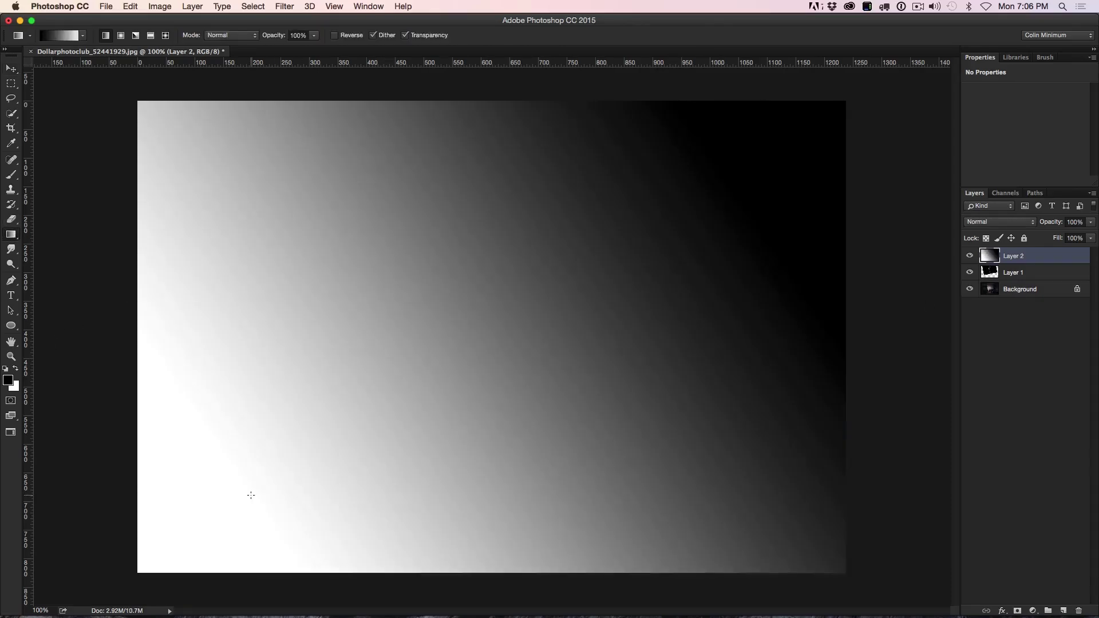
{"action": "left_click", "coordinate": [286, 7]}
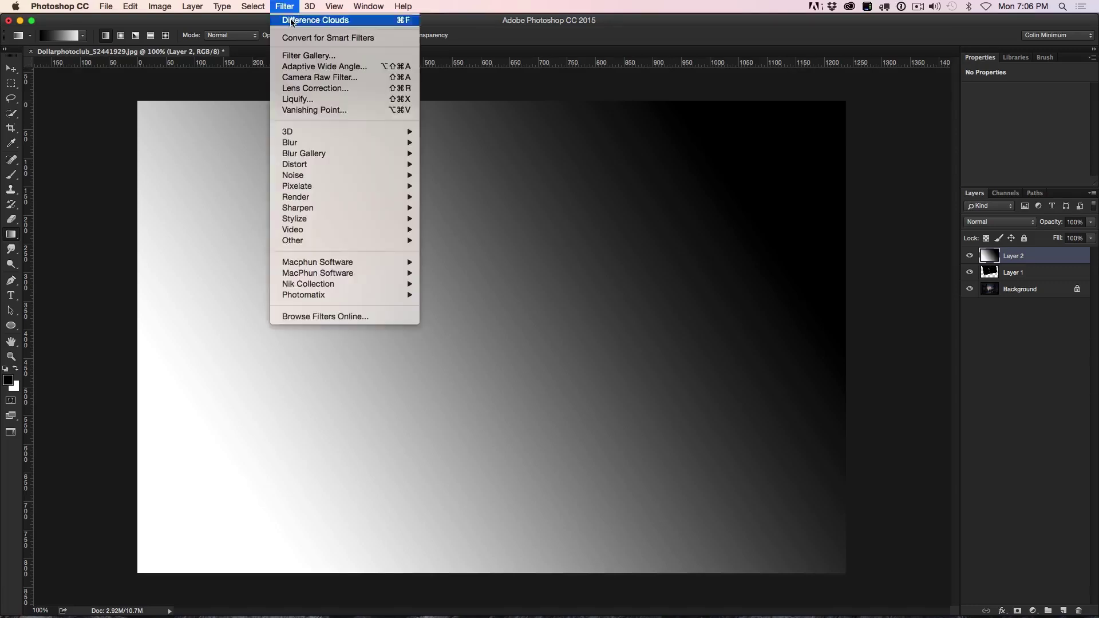
{"action": "mouse_move", "coordinate": [312, 197]}
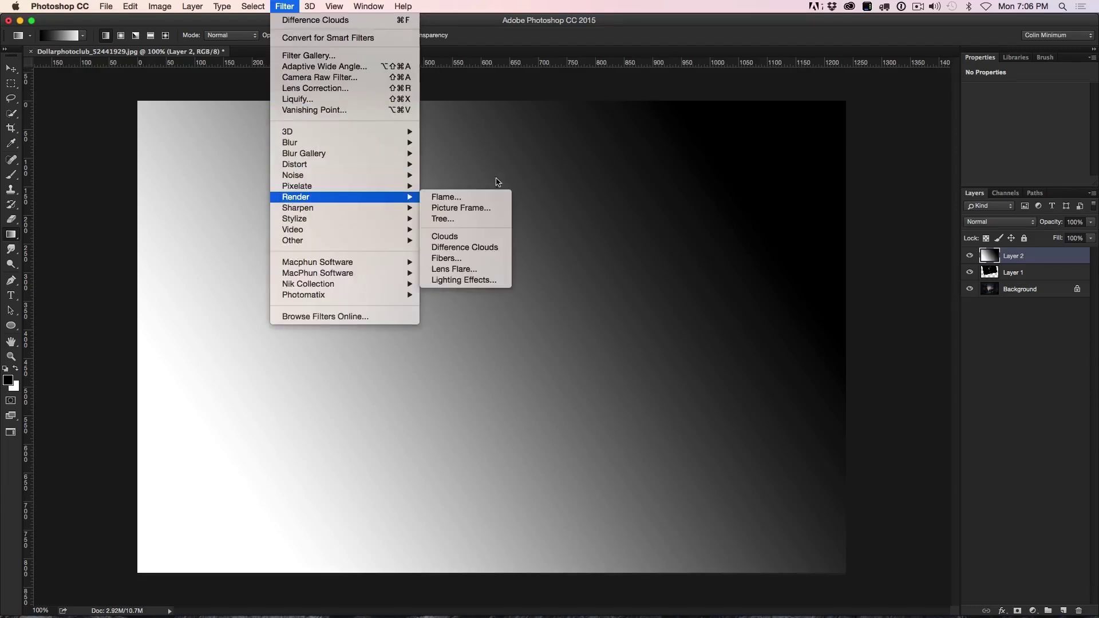
{"action": "left_click", "coordinate": [490, 250]}
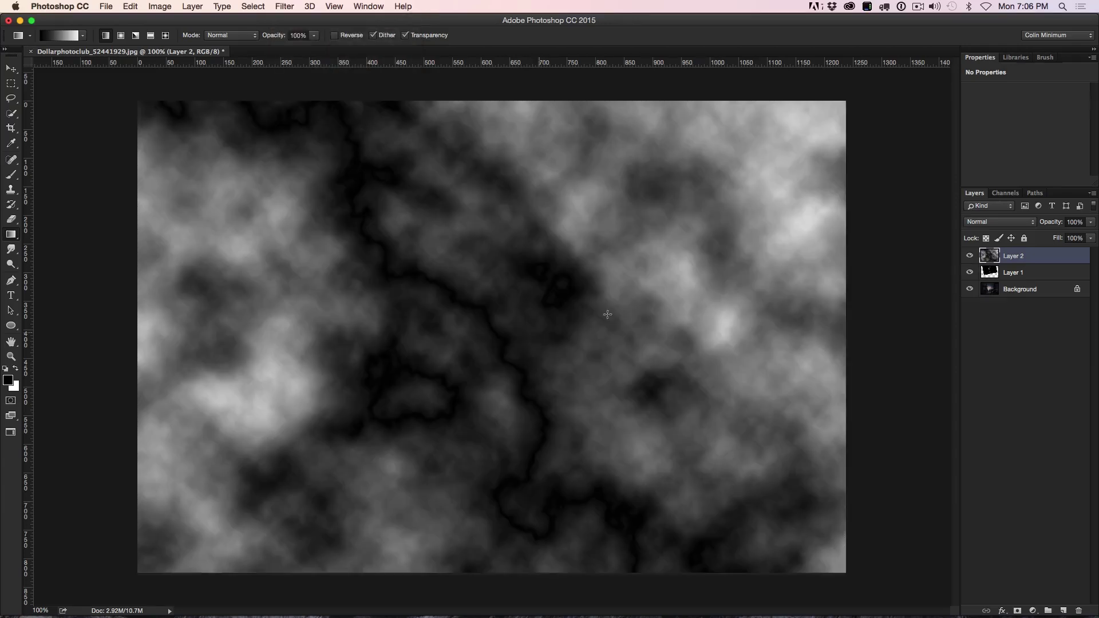
Invert Layer 2's clouds and apply Levels with black input 228 and midtone 0.18.
{"action": "key", "text": "super+i"}
{"action": "key", "text": "super+l"}
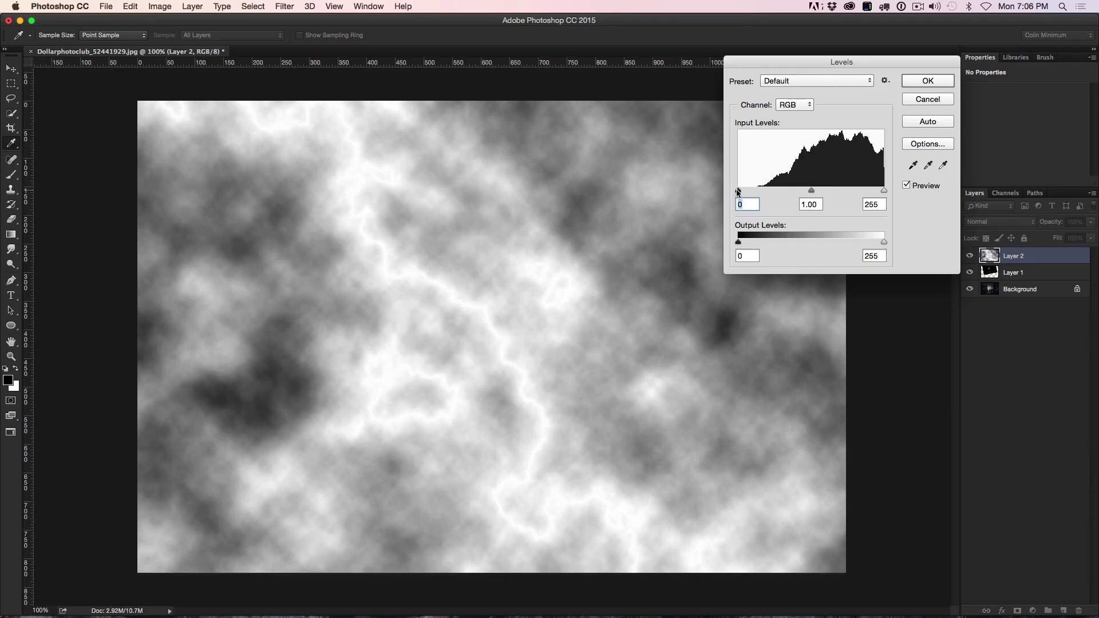
{"action": "left_click_drag", "start_coordinate": [738, 192], "coordinate": [813, 191]}
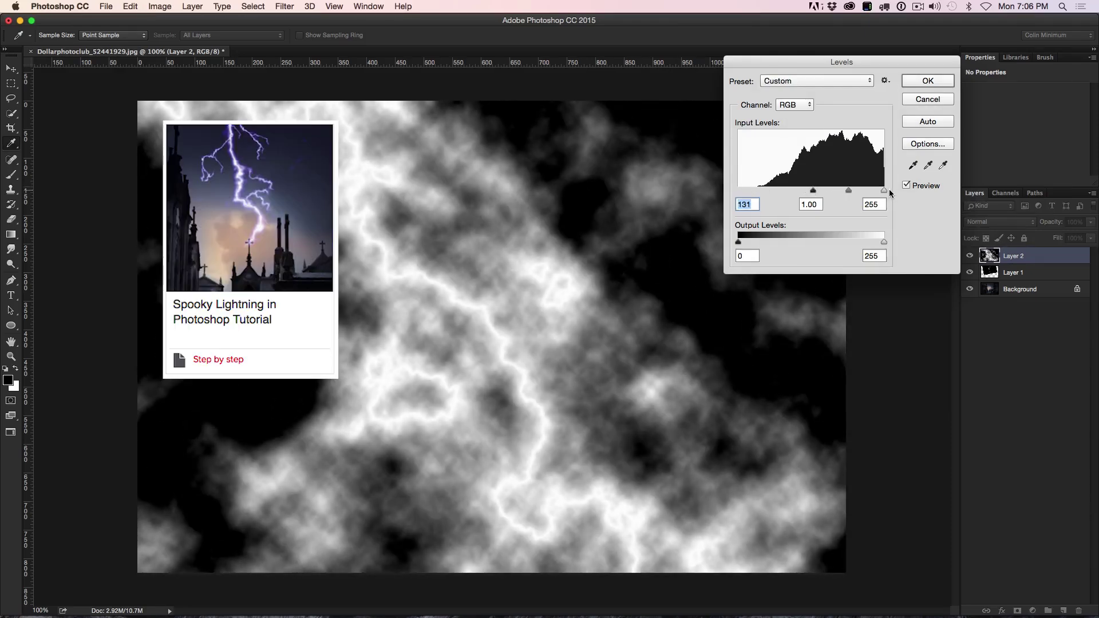
{"action": "mouse_move", "coordinate": [885, 189]}
{"action": "left_mouse_down"}
{"action": "mouse_move", "coordinate": [815, 192]}
{"action": "mouse_move", "coordinate": [881, 193]}
{"action": "left_mouse_up"}
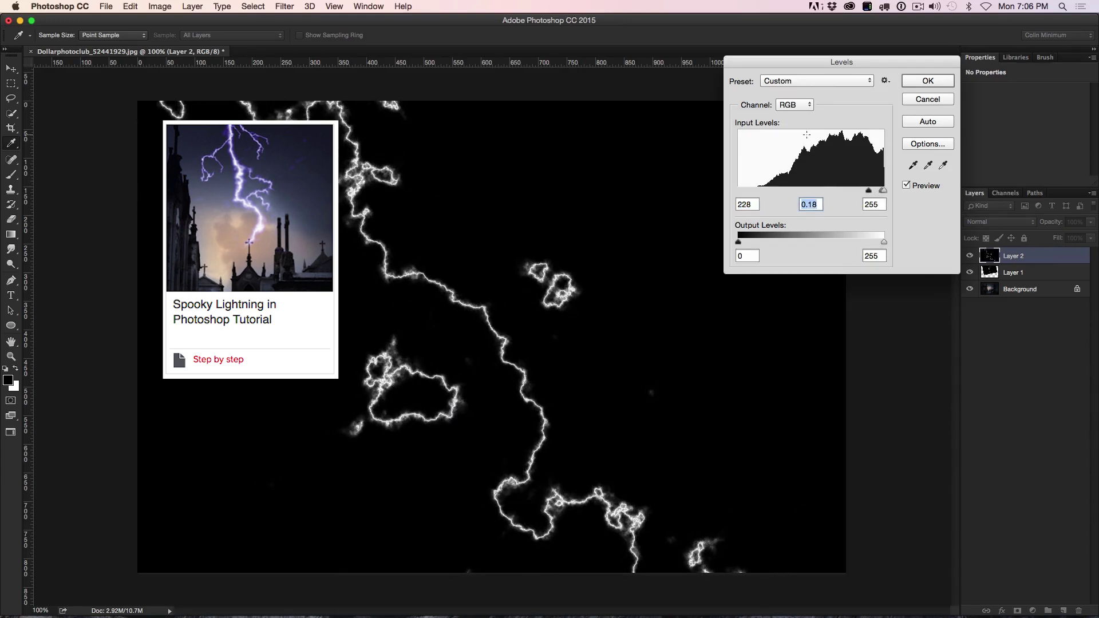
{"action": "left_click", "coordinate": [926, 80]}
{"action": "key", "text": "g"}
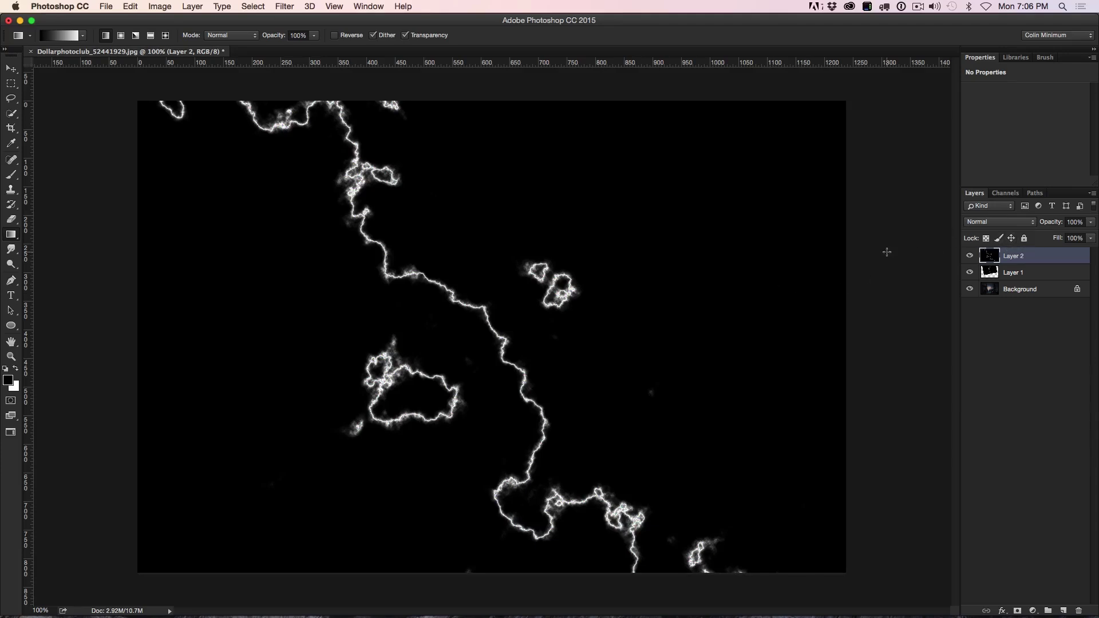
Paint black over Layer 2's stray specks, blobs and side loops, leaving one clean bolt.
{"action": "key", "text": "b"}
{"action": "mouse_move", "coordinate": [578, 292]}
{"action": "left_mouse_down"}
{"action": "mouse_move", "coordinate": [539, 284]}
{"action": "mouse_move", "coordinate": [549, 246]}
{"action": "mouse_move", "coordinate": [575, 281]}
{"action": "left_mouse_up"}
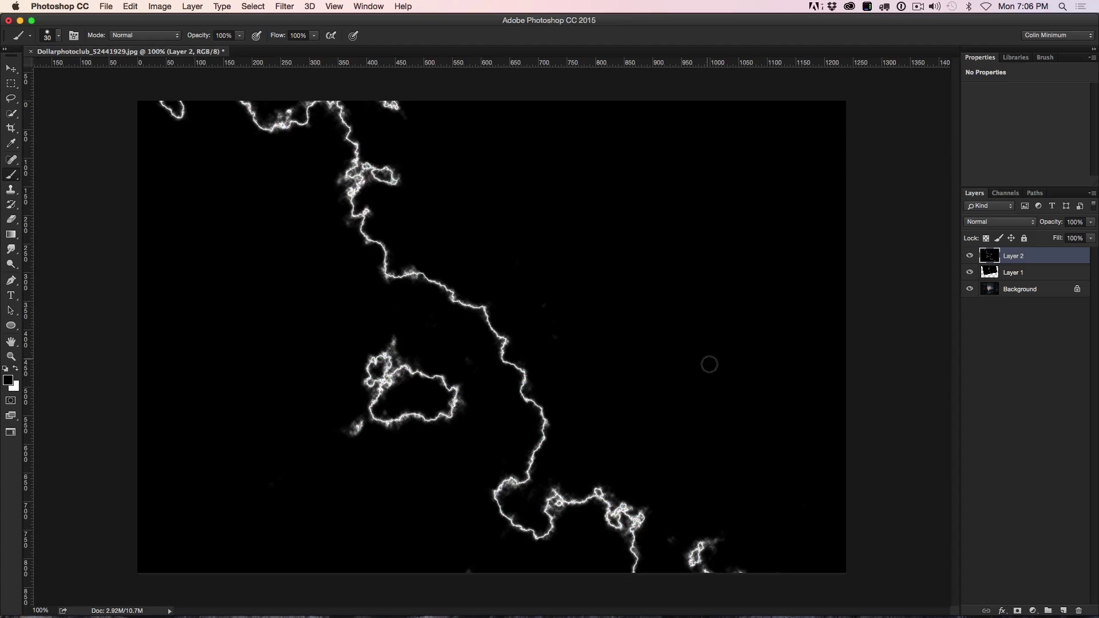
{"action": "mouse_move", "coordinate": [422, 448]}
{"action": "left_mouse_down"}
{"action": "mouse_move", "coordinate": [451, 386]}
{"action": "mouse_move", "coordinate": [413, 408]}
{"action": "mouse_move", "coordinate": [414, 352]}
{"action": "mouse_move", "coordinate": [352, 379]}
{"action": "mouse_move", "coordinate": [385, 375]}
{"action": "mouse_move", "coordinate": [363, 439]}
{"action": "mouse_move", "coordinate": [379, 405]}
{"action": "mouse_move", "coordinate": [383, 423]}
{"action": "mouse_move", "coordinate": [447, 391]}
{"action": "mouse_move", "coordinate": [461, 361]}
{"action": "left_mouse_up"}
{"action": "mouse_move", "coordinate": [698, 536]}
{"action": "left_mouse_down"}
{"action": "mouse_move", "coordinate": [707, 568]}
{"action": "mouse_move", "coordinate": [754, 572]}
{"action": "mouse_move", "coordinate": [677, 549]}
{"action": "left_mouse_up"}
{"action": "left_click_drag", "start_coordinate": [181, 116], "coordinate": [148, 114]}
{"action": "mouse_move", "coordinate": [221, 169]}
{"action": "left_mouse_down"}
{"action": "mouse_move", "coordinate": [222, 132]}
{"action": "mouse_move", "coordinate": [241, 95]}
{"action": "mouse_move", "coordinate": [264, 143]}
{"action": "mouse_move", "coordinate": [288, 106]}
{"action": "mouse_move", "coordinate": [268, 144]}
{"action": "mouse_move", "coordinate": [300, 121]}
{"action": "mouse_move", "coordinate": [283, 139]}
{"action": "left_mouse_up"}
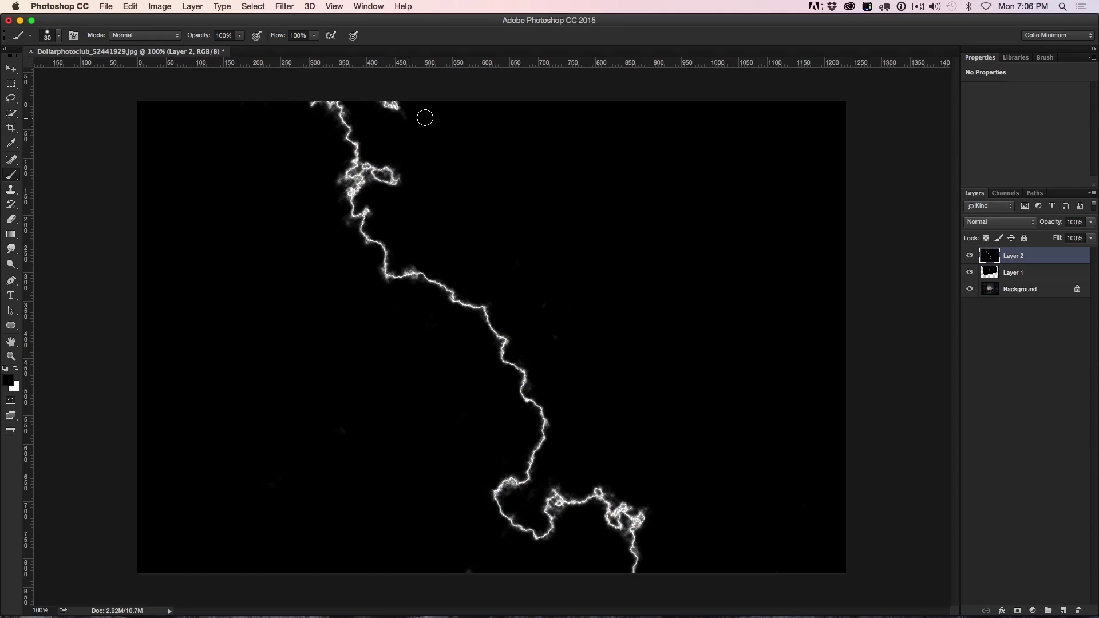
{"action": "mouse_move", "coordinate": [424, 115]}
{"action": "left_mouse_down"}
{"action": "mouse_move", "coordinate": [393, 98]}
{"action": "mouse_move", "coordinate": [413, 103]}
{"action": "left_mouse_up"}
{"action": "mouse_move", "coordinate": [411, 184]}
{"action": "left_mouse_down"}
{"action": "mouse_move", "coordinate": [372, 165]}
{"action": "mouse_move", "coordinate": [385, 181]}
{"action": "left_mouse_up"}
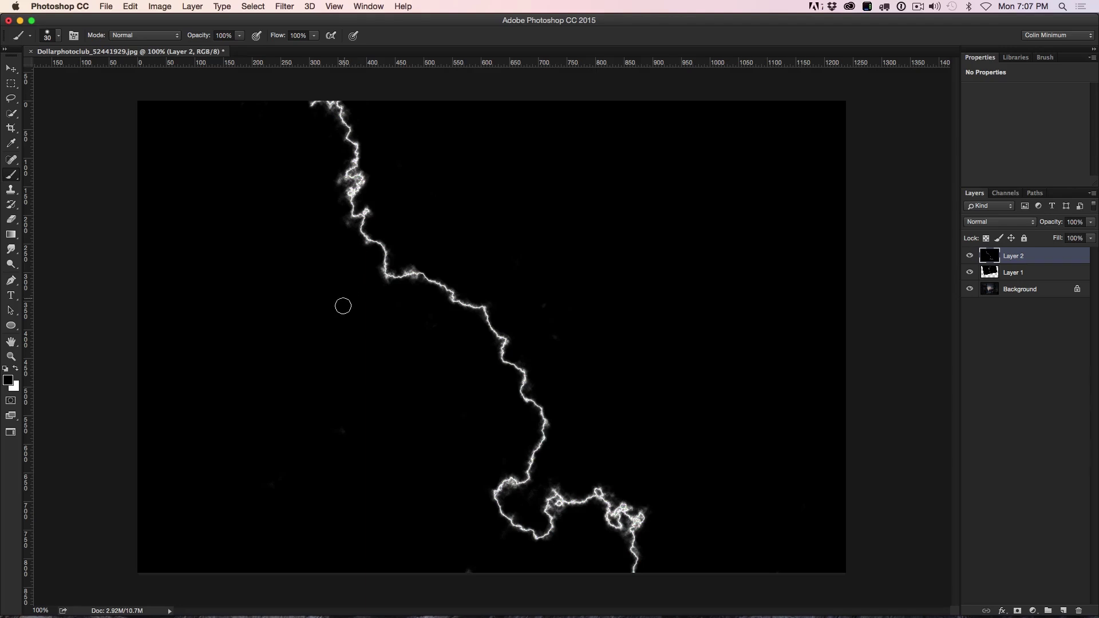
Set Layer 2's blend mode to Lighten and duplicate it as Layer 2 copy.
{"action": "left_click", "coordinate": [1003, 224]}
{"action": "left_click", "coordinate": [1017, 346]}
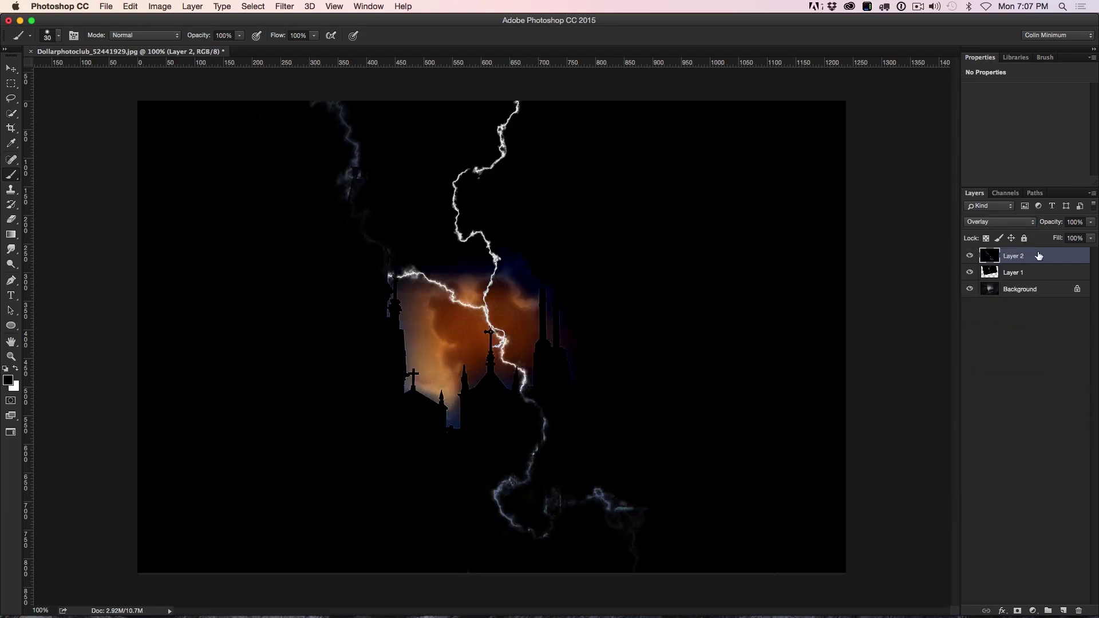
{"action": "left_click", "coordinate": [990, 225]}
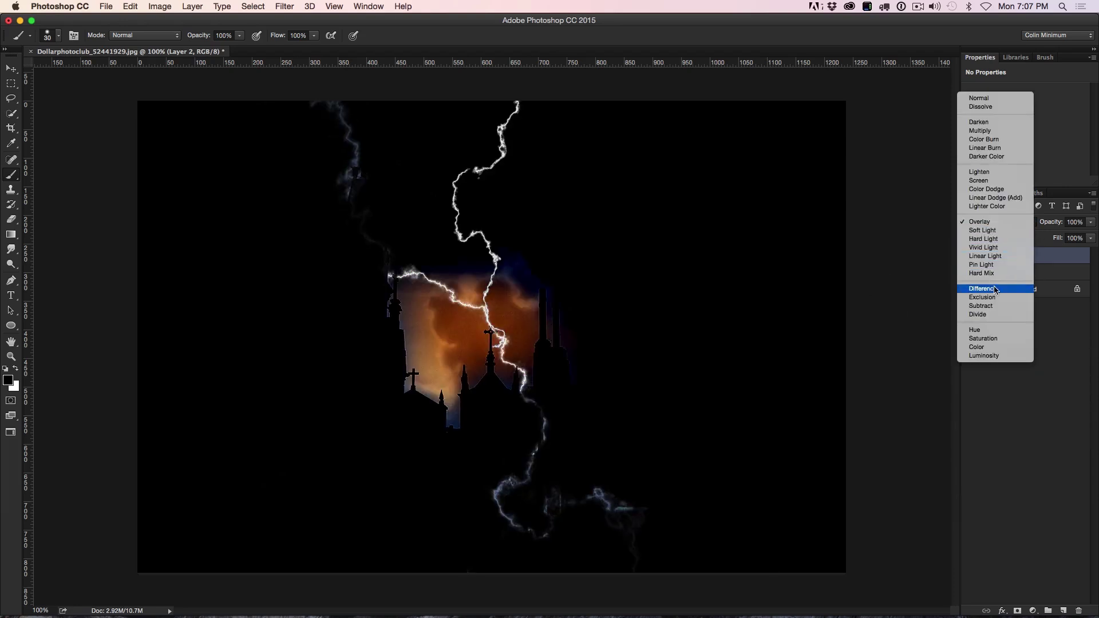
{"action": "left_click", "coordinate": [996, 171]}
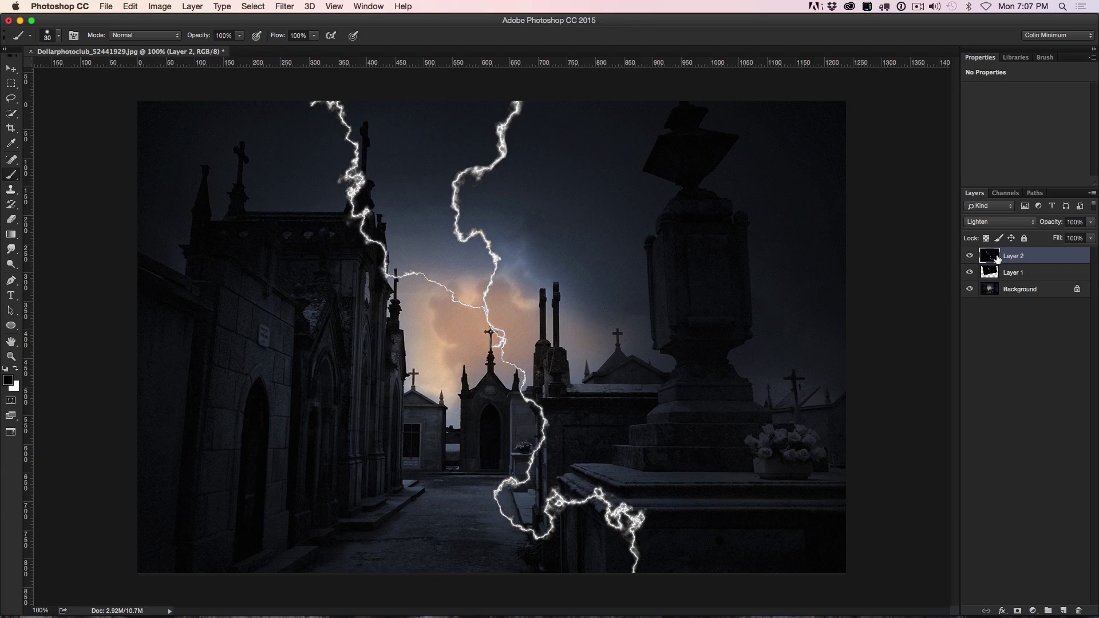
{"action": "left_click_drag", "start_coordinate": [998, 260], "coordinate": [999, 262]}
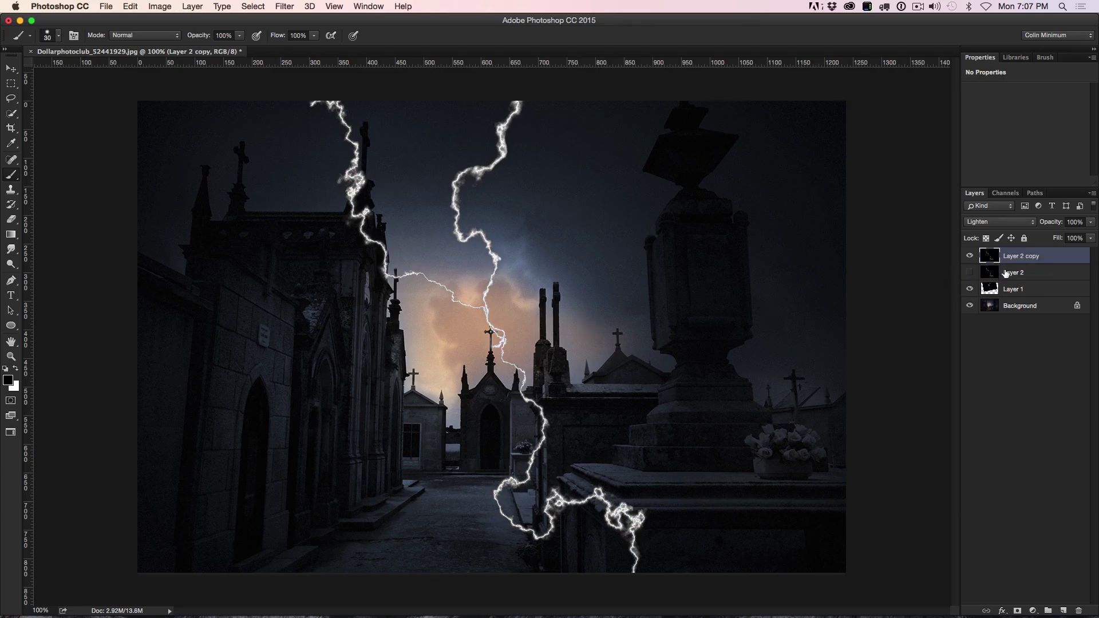
Rename the original lightning layer to 'source' and reselect Layer 2 copy.
{"action": "left_click", "coordinate": [1023, 273]}
{"action": "double_click", "coordinate": [1017, 272]}
{"action": "type", "text": "source"}
{"action": "key", "text": "Return"}
{"action": "left_click", "coordinate": [1000, 258]}
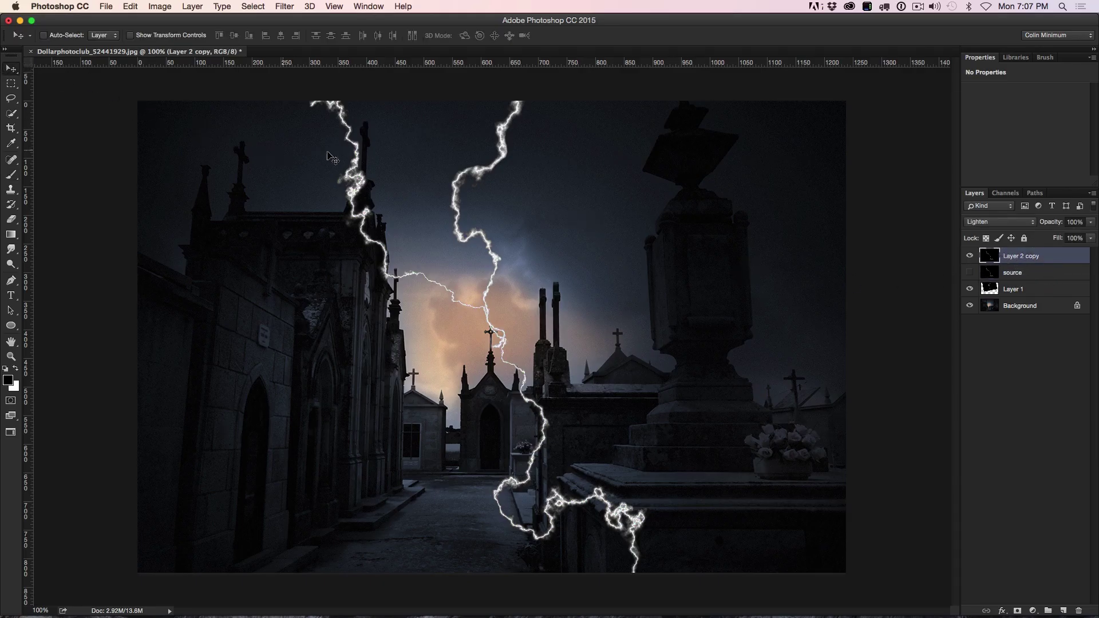
Scale the copied bolt to about 41%, rotate it about 84°, and place it left of the main bolt.
{"action": "key", "text": "super+t"}
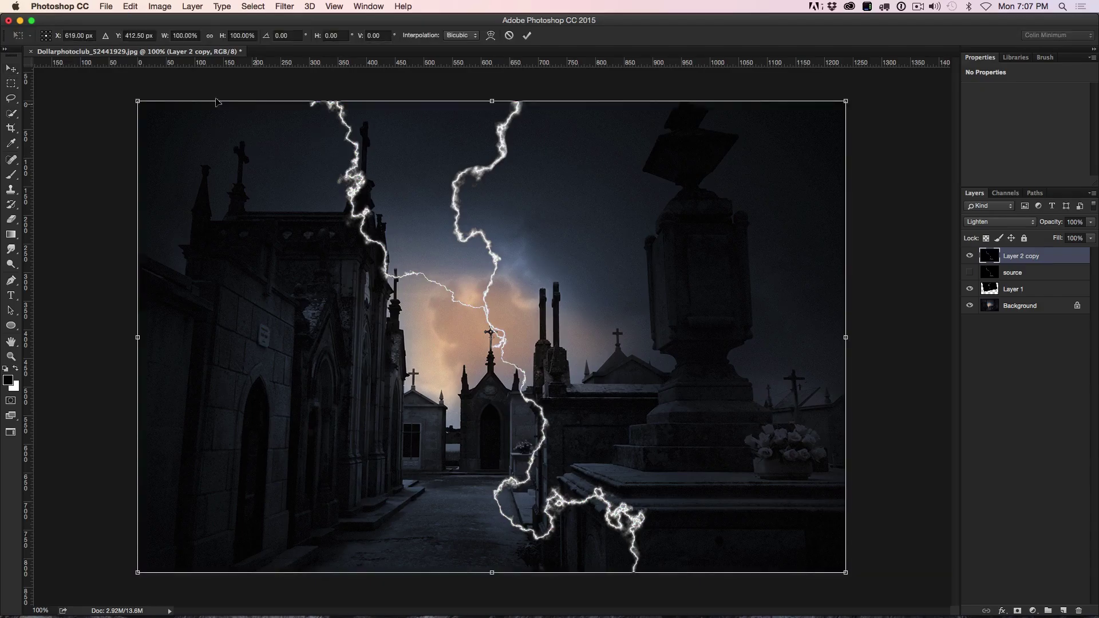
{"action": "left_click_drag", "start_coordinate": [147, 105], "coordinate": [559, 381]}
{"action": "left_click_drag", "start_coordinate": [642, 401], "coordinate": [515, 163]}
{"action": "left_click_drag", "start_coordinate": [744, 139], "coordinate": [670, 361]}
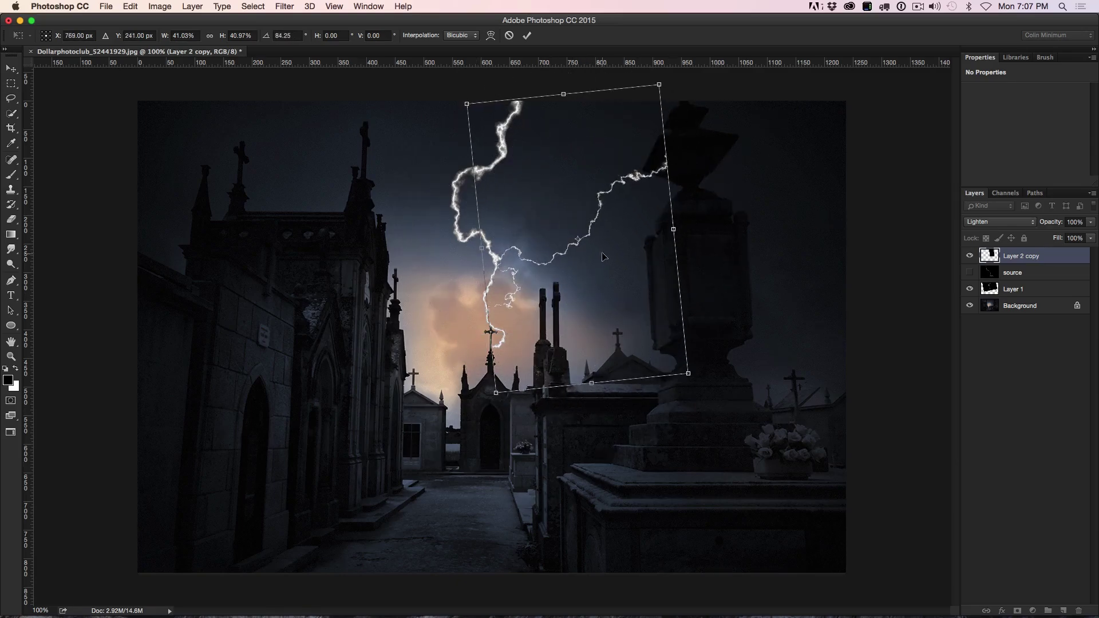
{"action": "left_click_drag", "start_coordinate": [617, 235], "coordinate": [435, 232]}
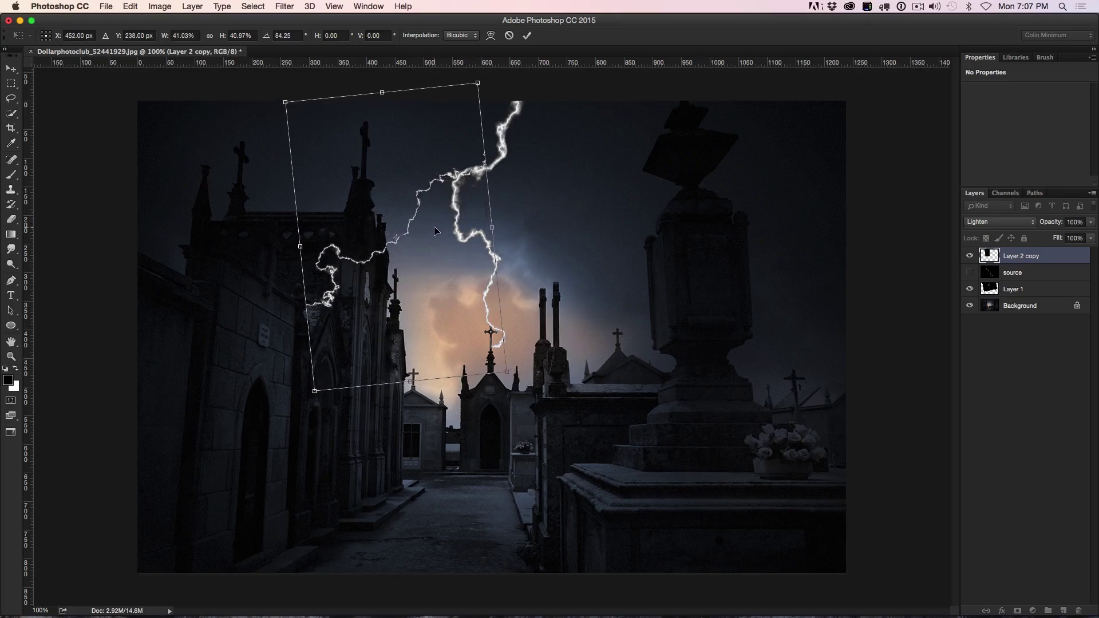
{"action": "key", "text": "Return"}
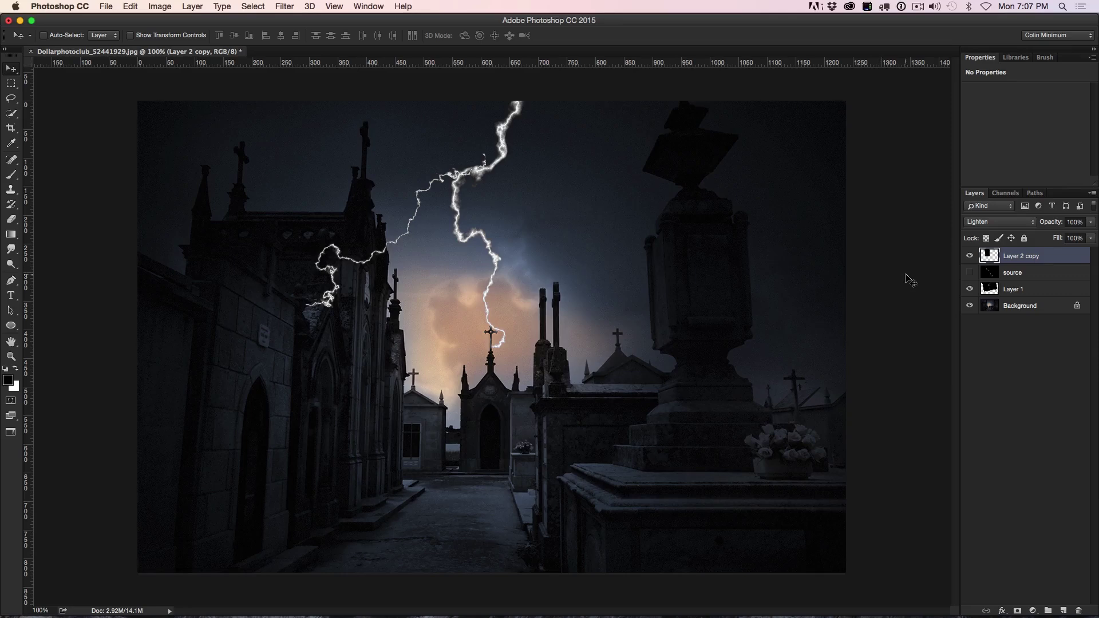
Paint out the branch's lower-left end in black and nudge the branch into place.
{"action": "key", "text": "b"}
{"action": "mouse_move", "coordinate": [326, 329]}
{"action": "left_mouse_down"}
{"action": "mouse_move", "coordinate": [323, 257]}
{"action": "mouse_move", "coordinate": [334, 269]}
{"action": "mouse_move", "coordinate": [391, 247]}
{"action": "left_mouse_up"}
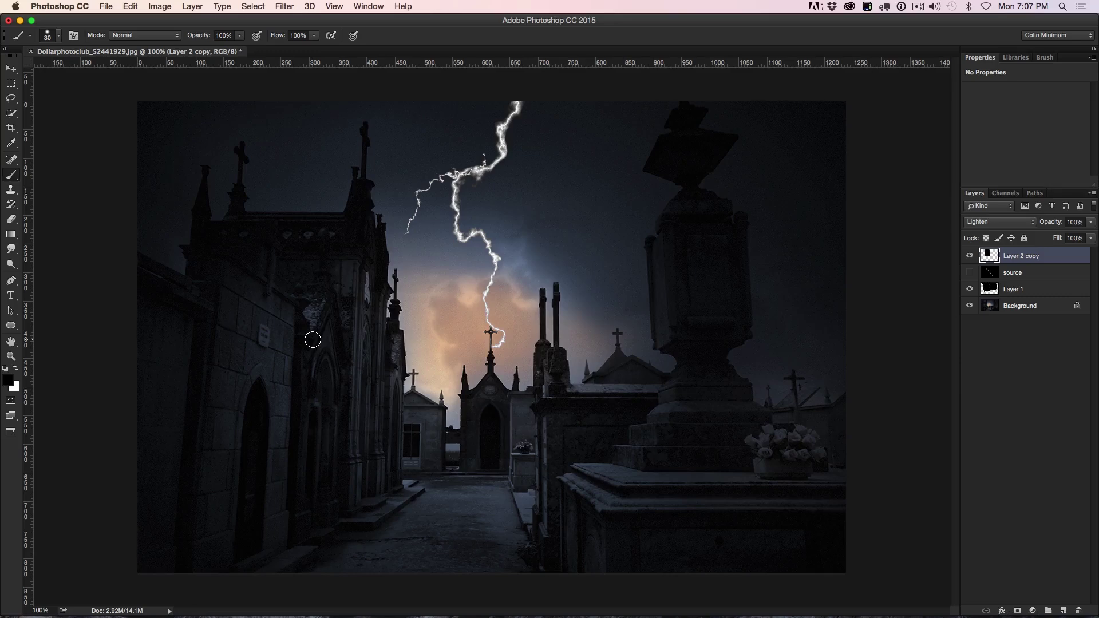
{"action": "left_click", "coordinate": [11, 68]}
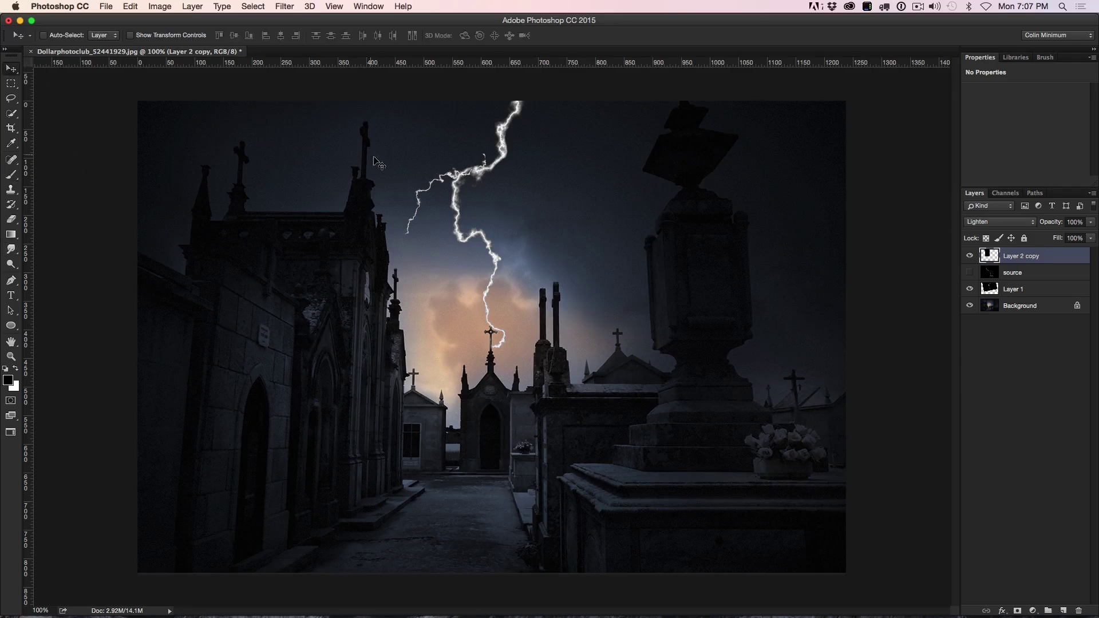
{"action": "left_click_drag", "start_coordinate": [453, 178], "coordinate": [472, 184]}
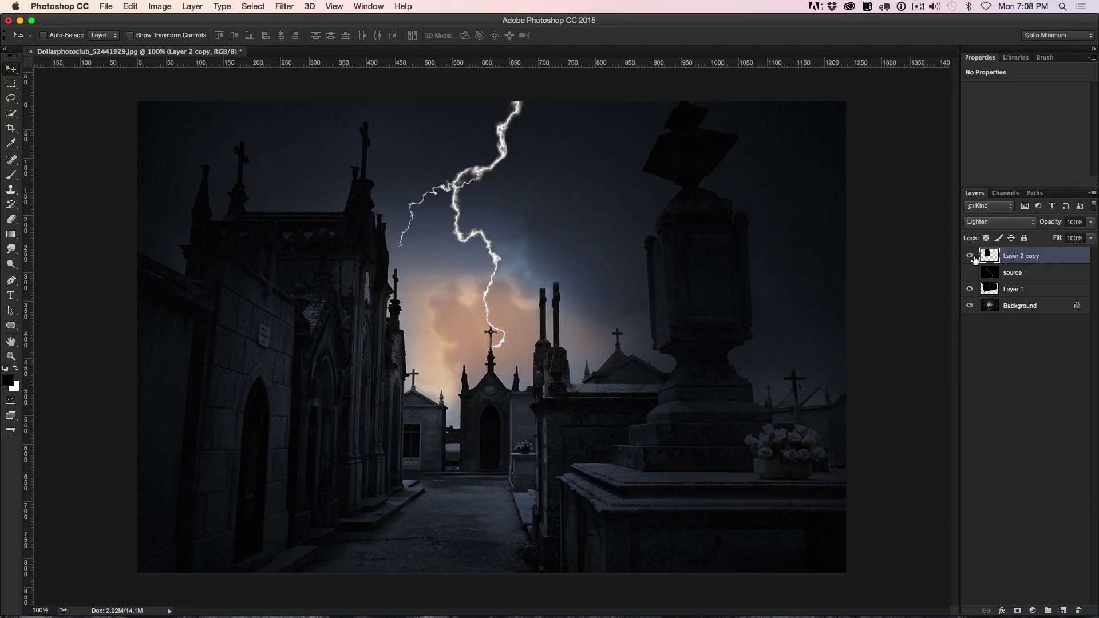
Duplicate the branch, rotate it about -53° into a right-side fork, and Alt-drag a copy lower right.
{"action": "key", "text": "super+j"}
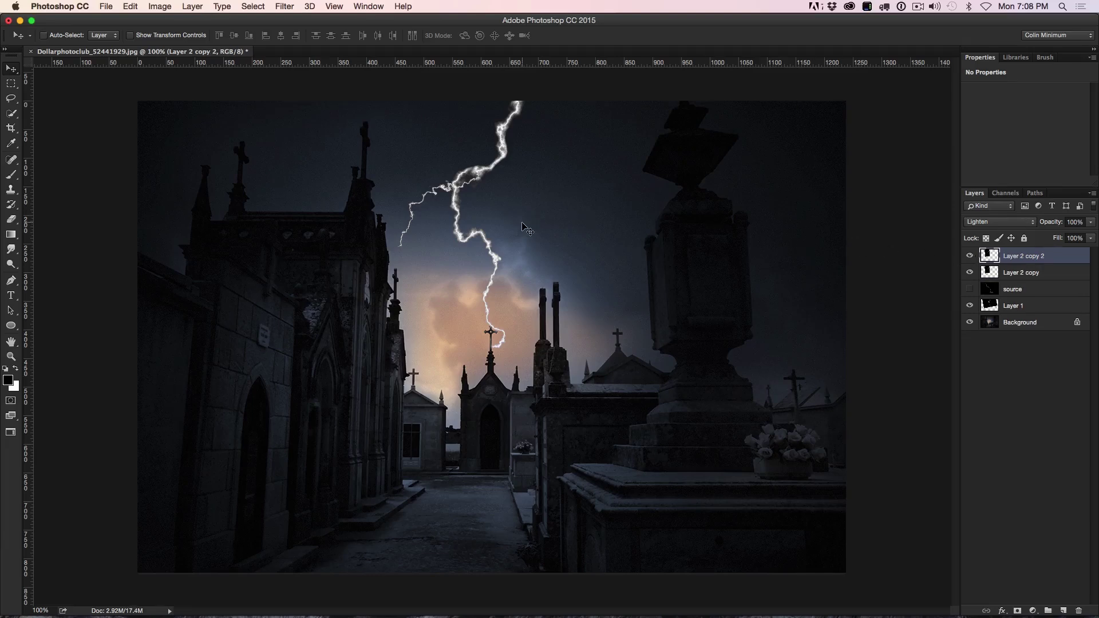
{"action": "key", "text": "super+t"}
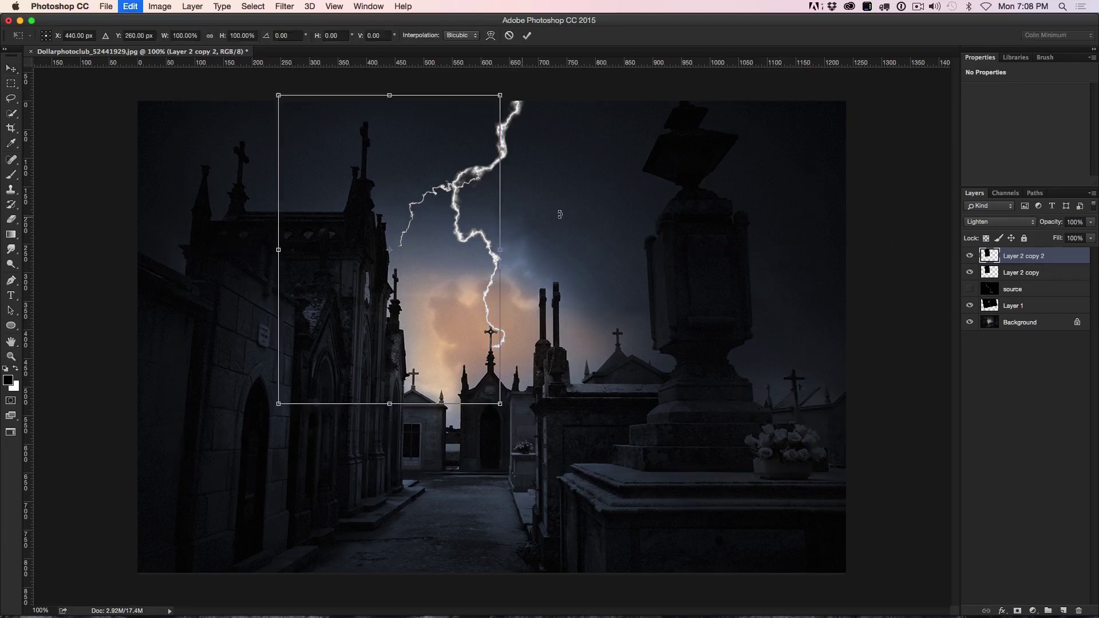
{"action": "left_click_drag", "start_coordinate": [532, 422], "coordinate": [613, 238]}
{"action": "left_click_drag", "start_coordinate": [344, 227], "coordinate": [495, 167]}
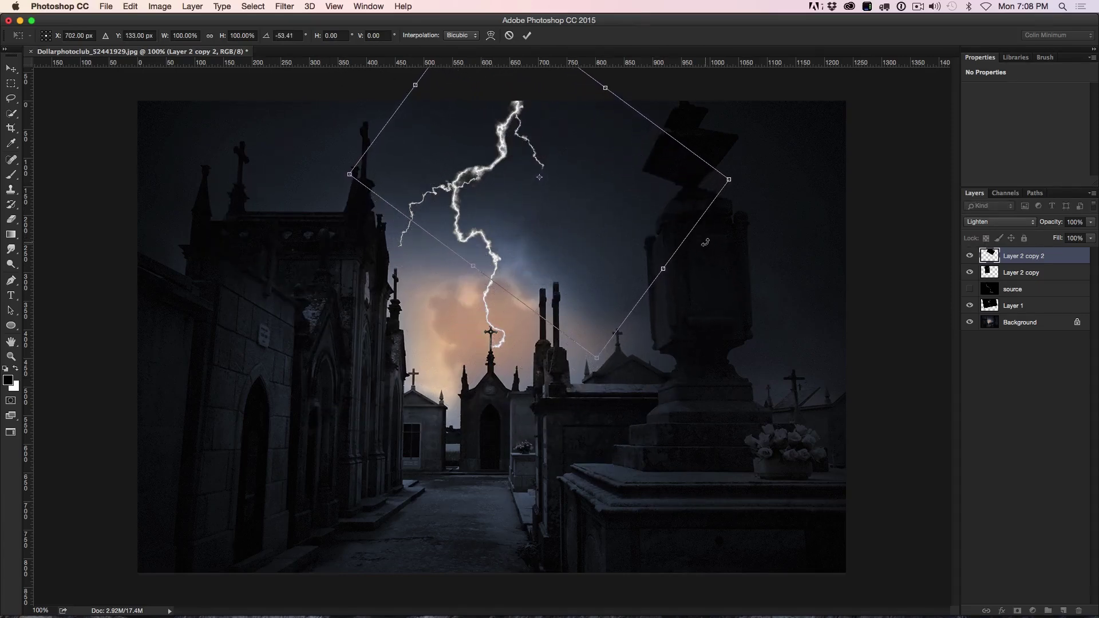
{"action": "key", "text": "Return"}
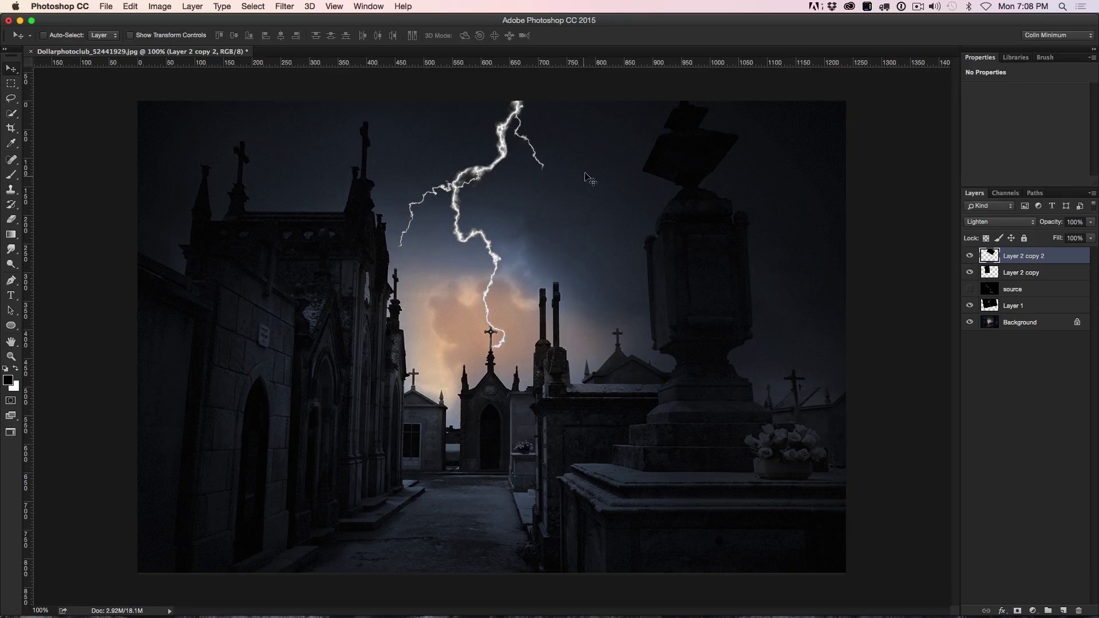
{"action": "left_click_drag", "start_coordinate": [527, 178], "coordinate": [546, 234]}
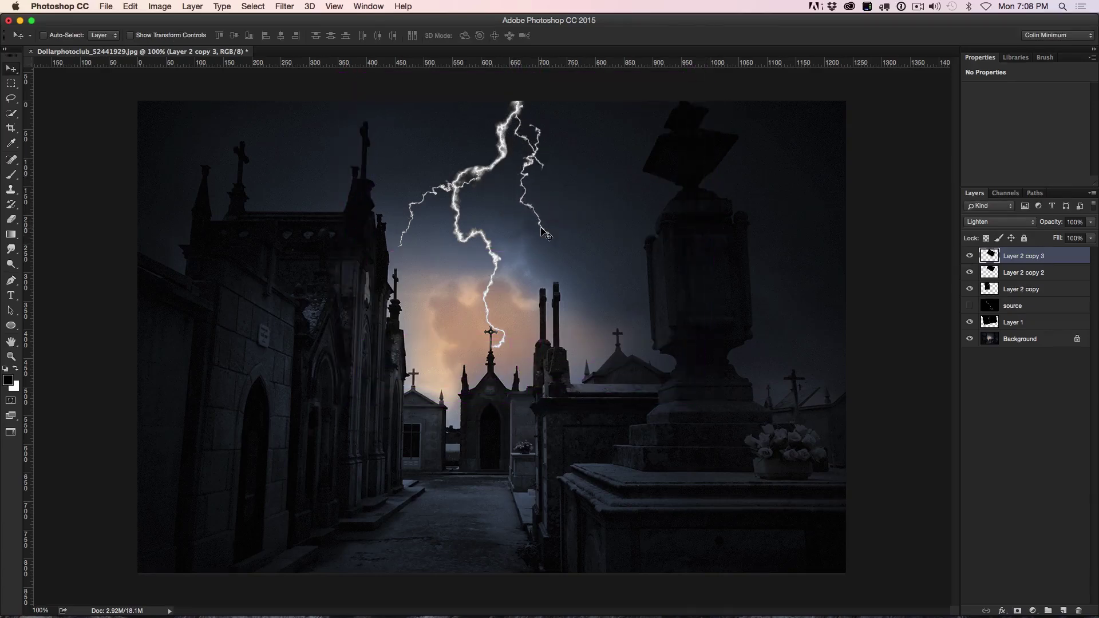
Scale Layer 2 copy 3 to about 53% and reposition it as a small twig.
{"action": "key", "text": "ctrl+t"}
{"action": "left_click_drag", "start_coordinate": [721, 404], "coordinate": [555, 255]}
{"action": "left_click_drag", "start_coordinate": [448, 139], "coordinate": [428, 226]}
{"action": "key", "text": "Return"}
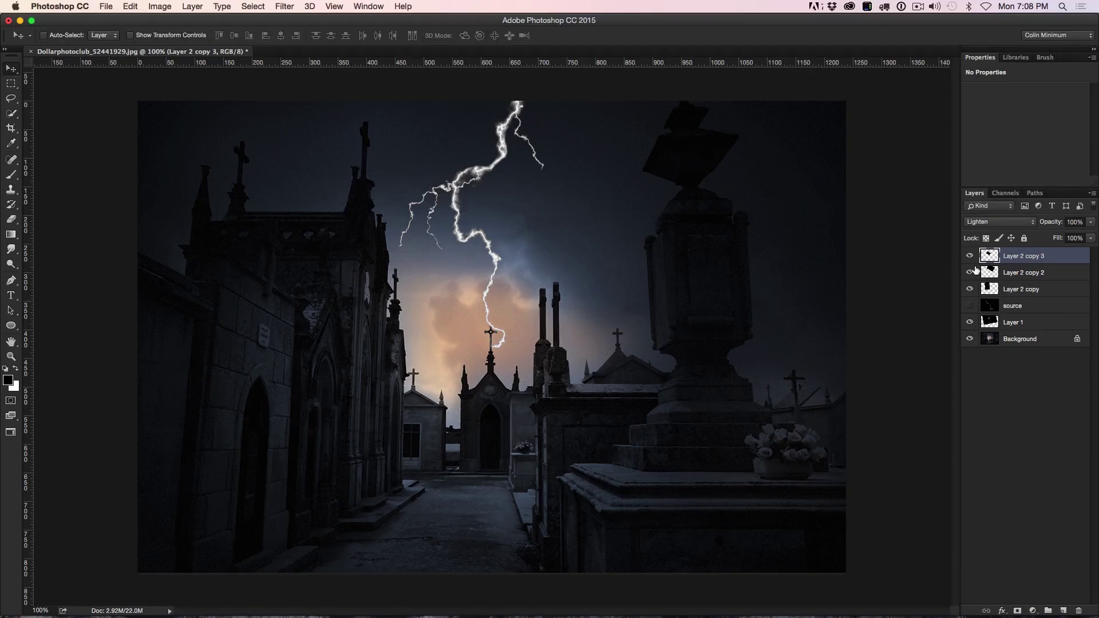
Show the source layer and duplicate it as 'source copy'.
{"action": "left_click", "coordinate": [969, 306]}
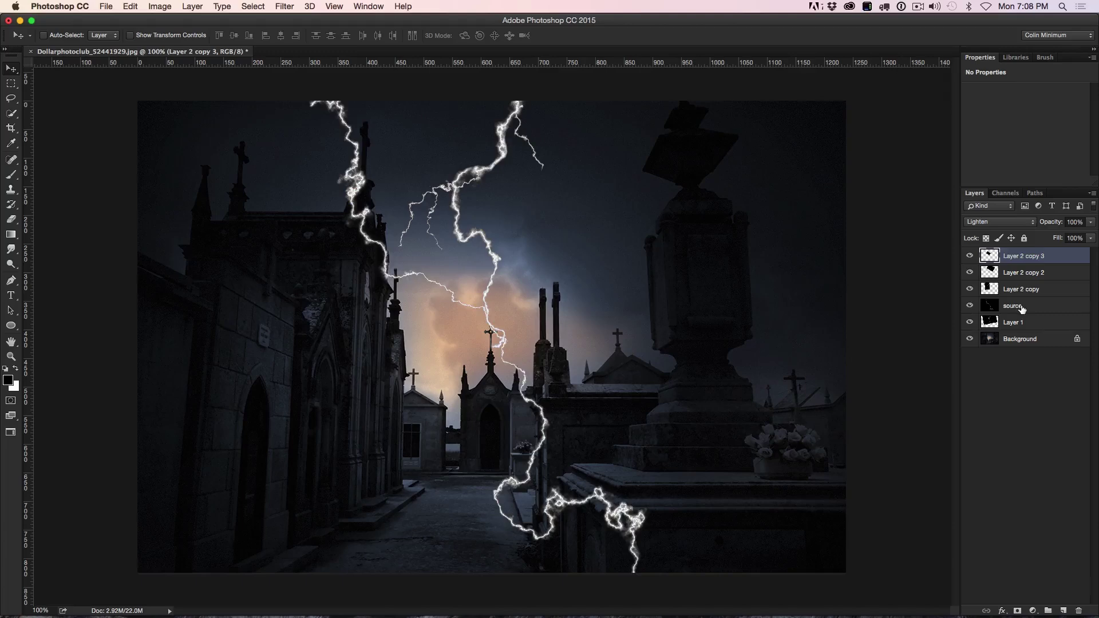
{"action": "left_click", "coordinate": [1025, 306]}
{"action": "key", "text": "super+j"}
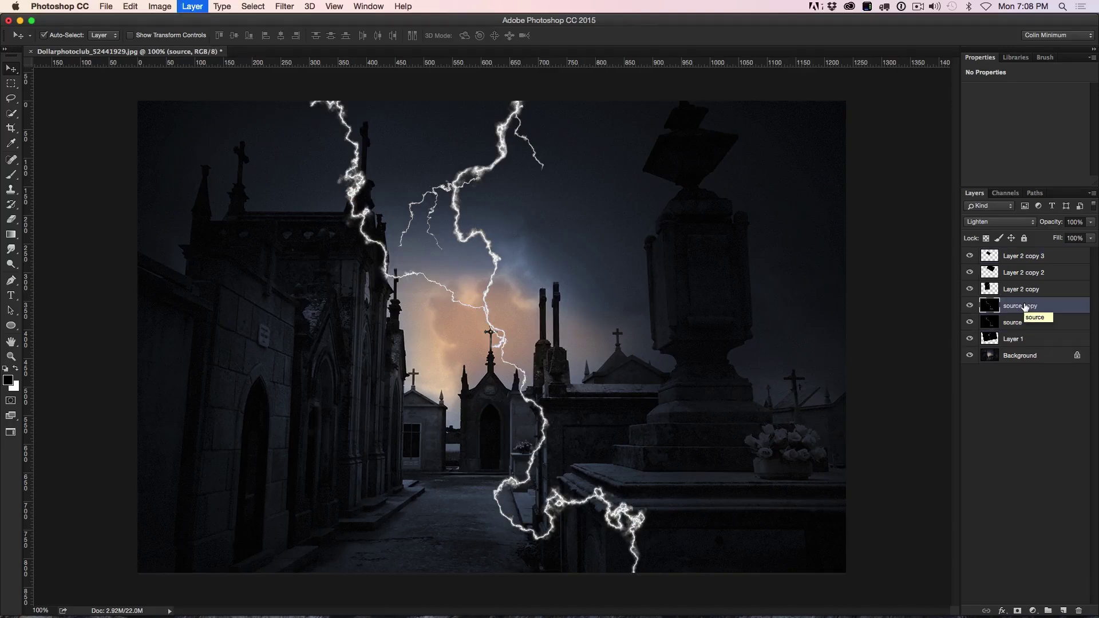
Shrink source copy, rotate it about 26° beside the main strike, and paint out its fork ends.
{"action": "left_click", "coordinate": [968, 308]}
{"action": "left_click", "coordinate": [968, 308]}
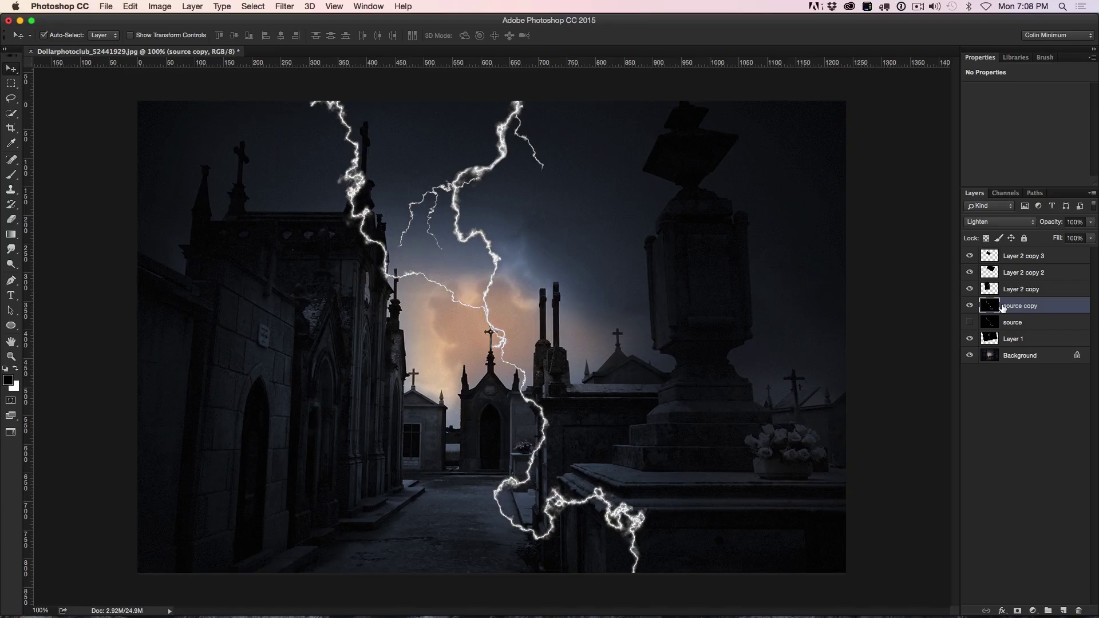
{"action": "key", "text": "super+t"}
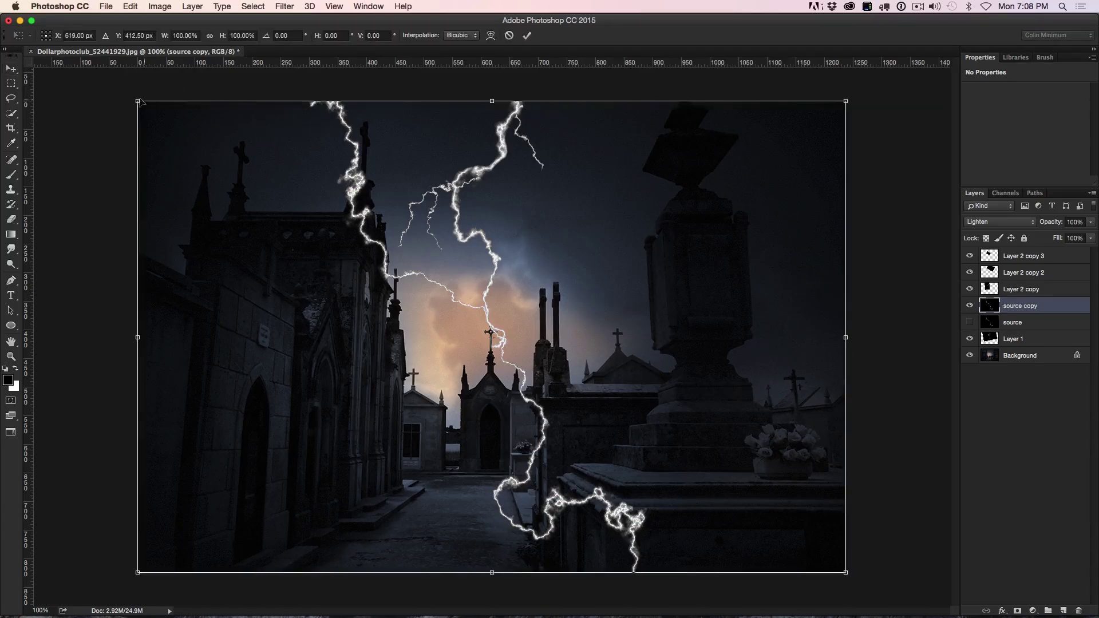
{"action": "left_click_drag", "start_coordinate": [163, 114], "coordinate": [671, 452]}
{"action": "left_click_drag", "start_coordinate": [739, 498], "coordinate": [552, 205]}
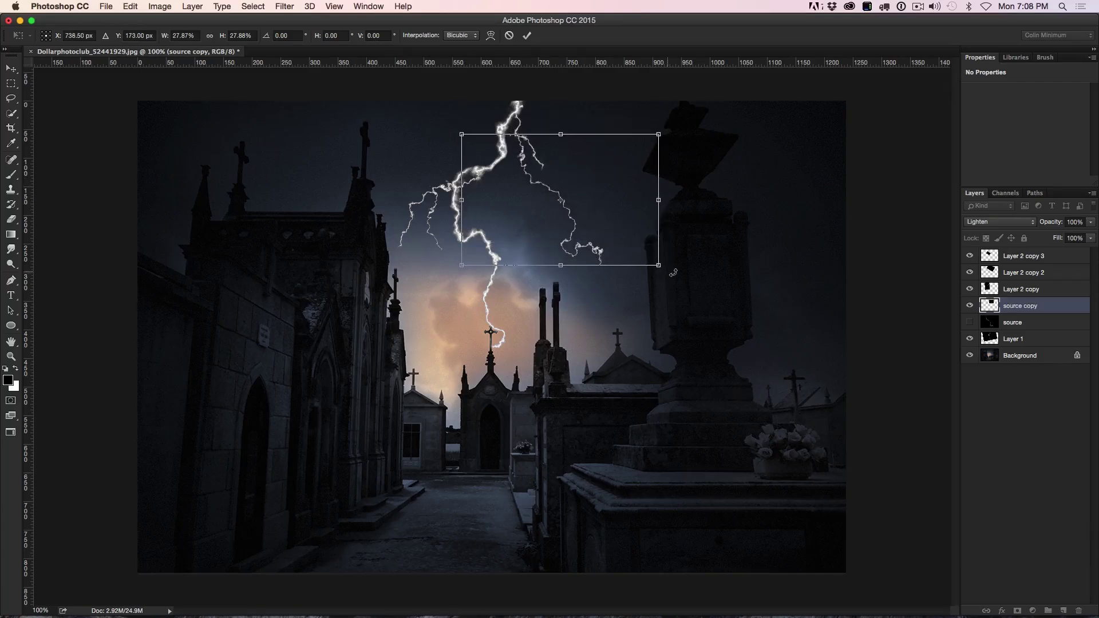
{"action": "left_click_drag", "start_coordinate": [667, 280], "coordinate": [644, 289]}
{"action": "left_click_drag", "start_coordinate": [565, 229], "coordinate": [537, 243]}
{"action": "key", "text": "Return"}
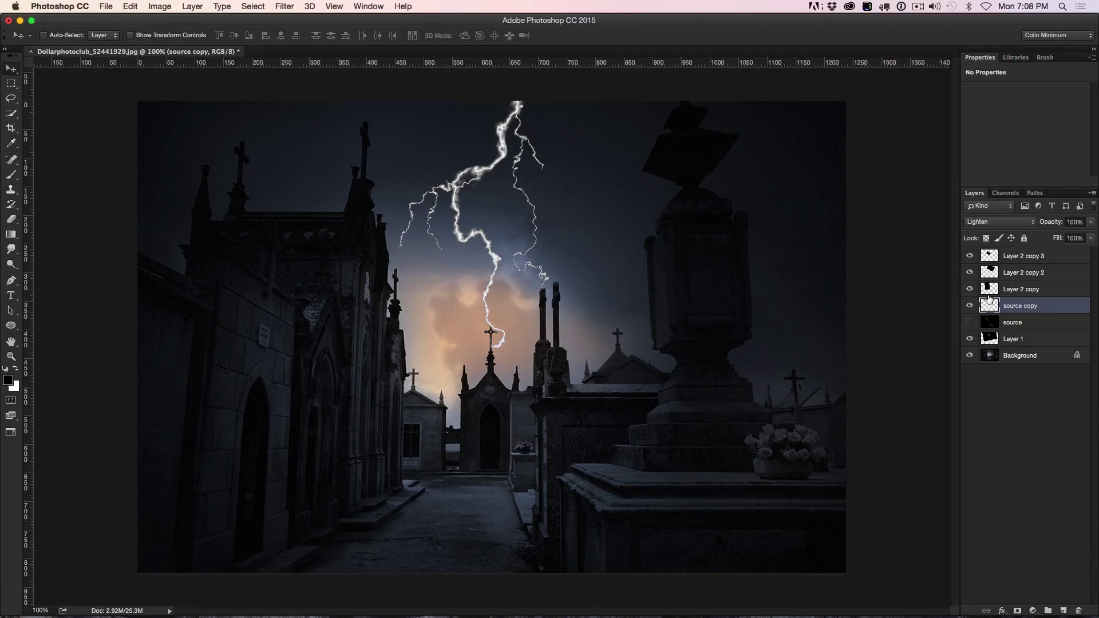
{"action": "key", "text": "b"}
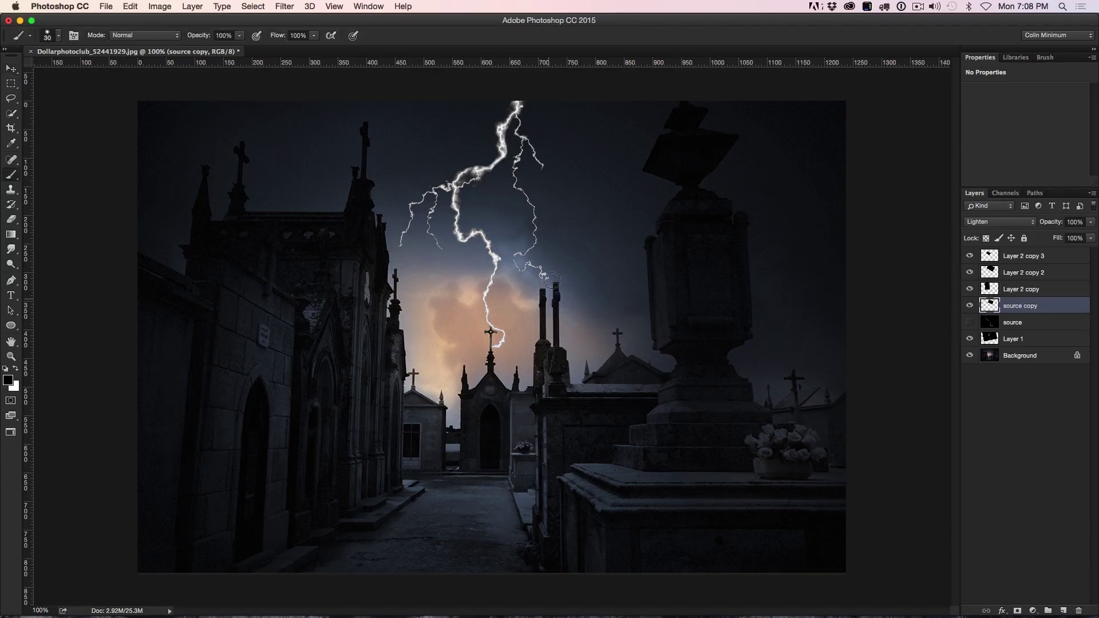
{"action": "left_click_drag", "start_coordinate": [524, 280], "coordinate": [507, 268]}
Alt-drag a copy of the thin bolt, rotate it about -30° and shrink it to about 46%.
{"action": "key", "text": "v"}
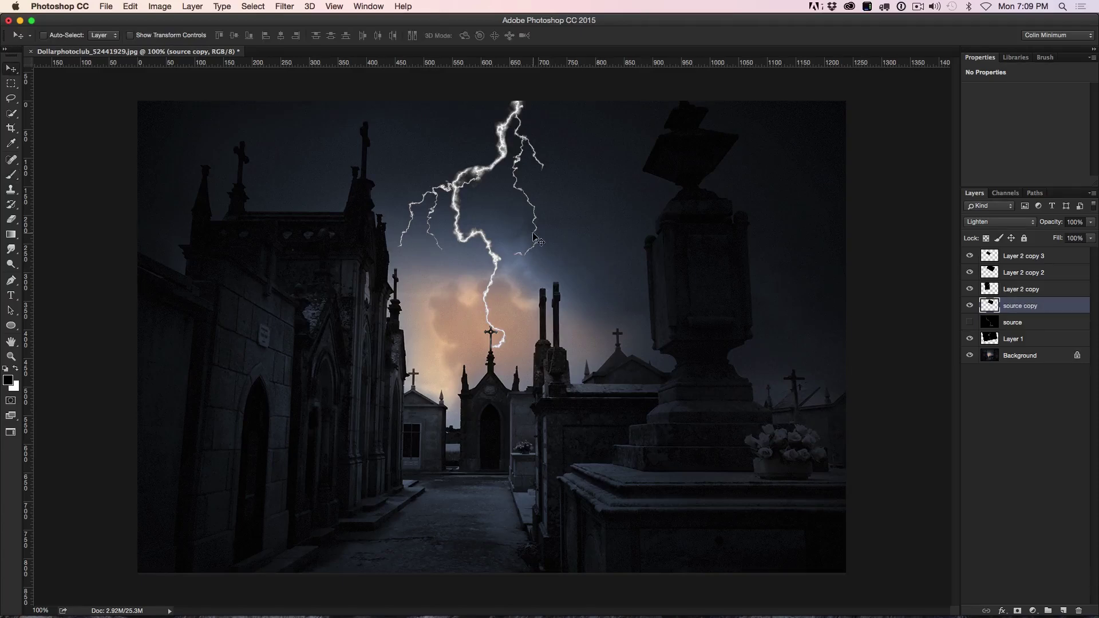
{"action": "left_click_drag", "start_coordinate": [538, 211], "coordinate": [553, 212]}
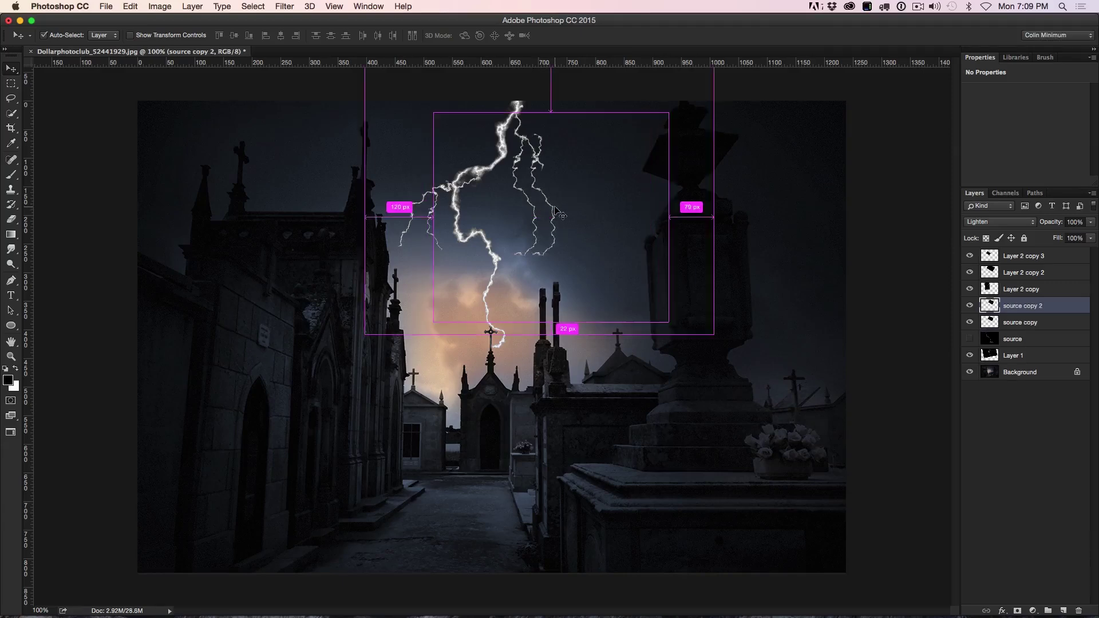
{"action": "key", "text": "ctrl+t"}
{"action": "left_click_drag", "start_coordinate": [678, 321], "coordinate": [560, 218]}
{"action": "left_click_drag", "start_coordinate": [446, 220], "coordinate": [527, 244]}
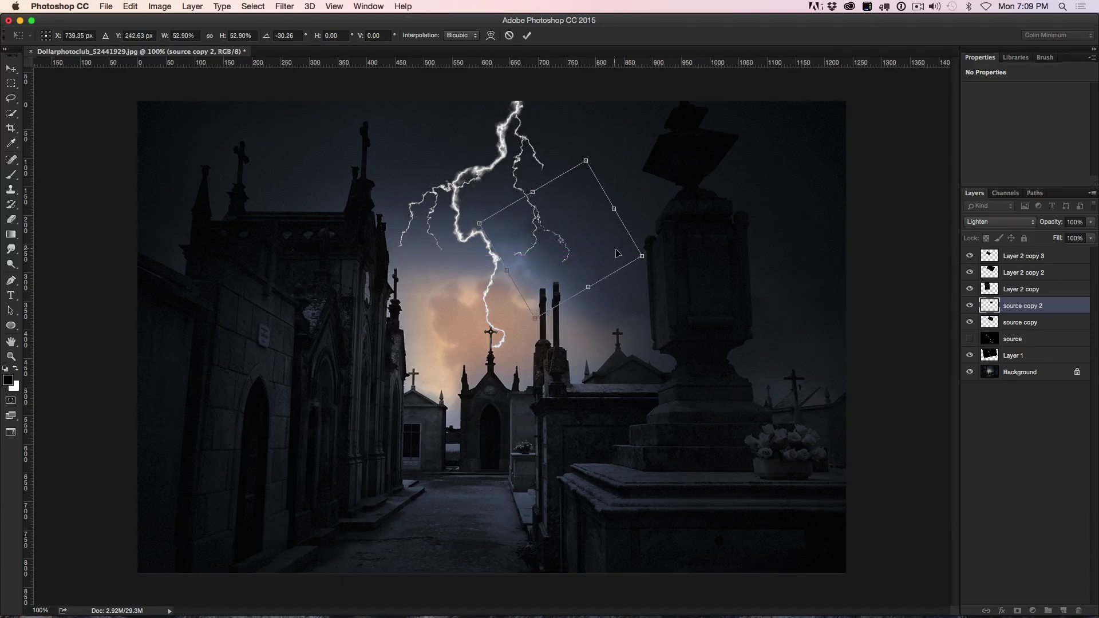
{"action": "left_click_drag", "start_coordinate": [641, 256], "coordinate": [577, 248]}
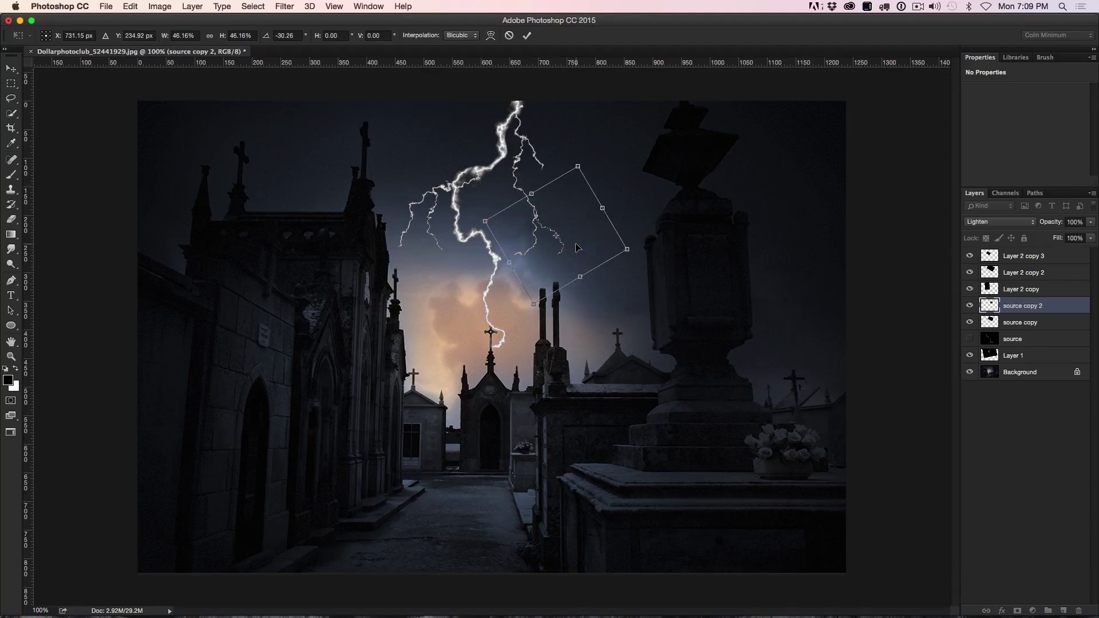
{"action": "key", "text": "Return"}
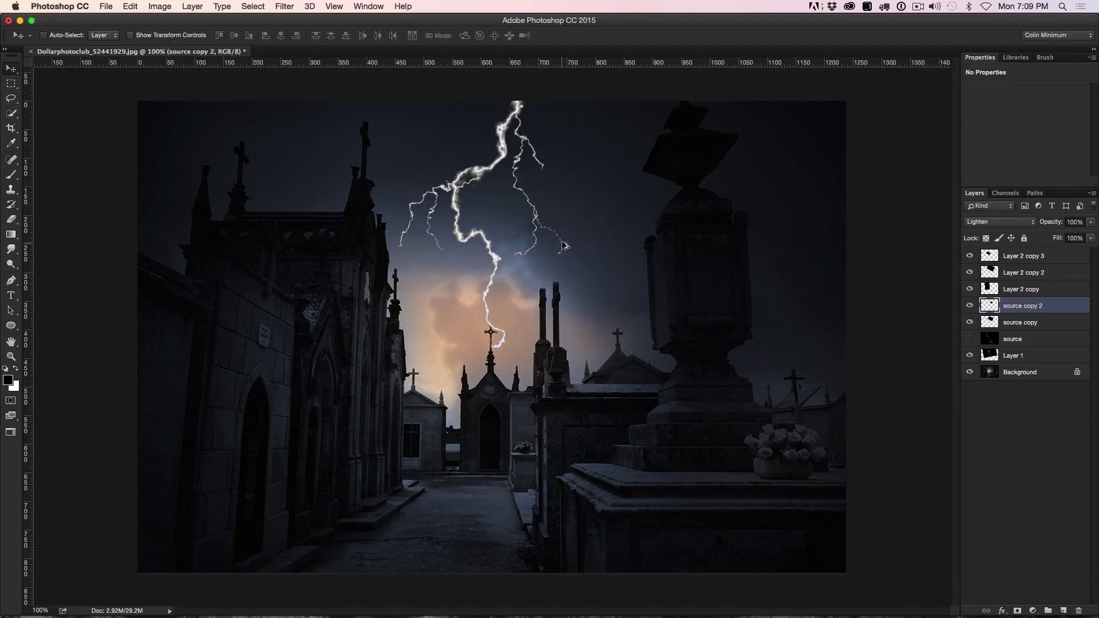
Duplicate the small branch, flip it horizontally, and reshape it into a small right-side twig.
{"action": "left_click_drag", "start_coordinate": [564, 246], "coordinate": [557, 231]}
{"action": "key", "text": "ctrl+t"}
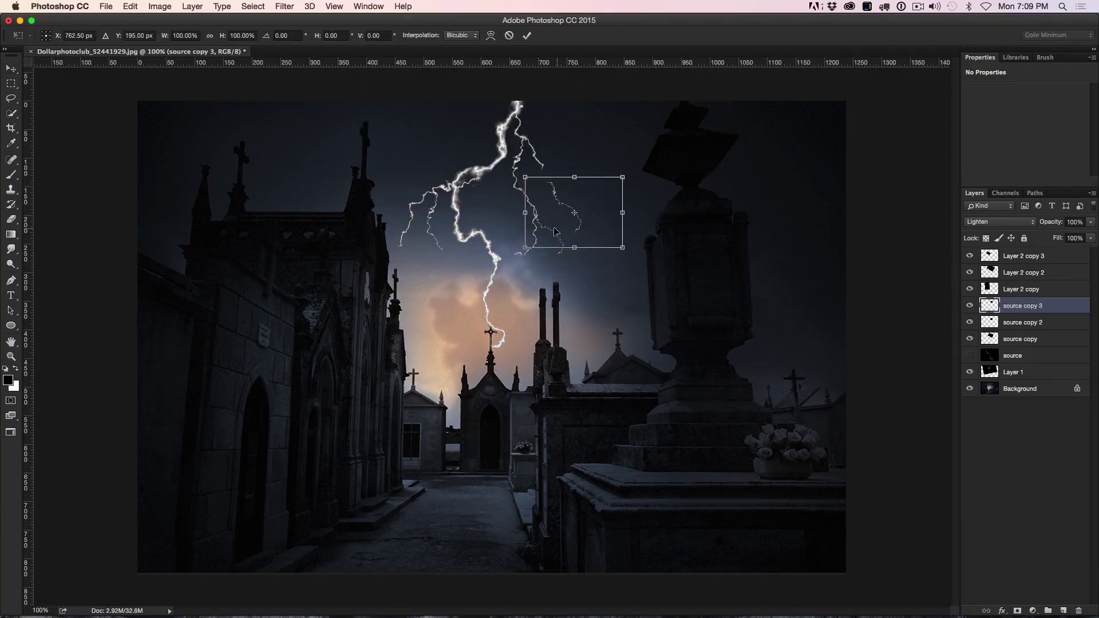
{"action": "right_click", "coordinate": [586, 204]}
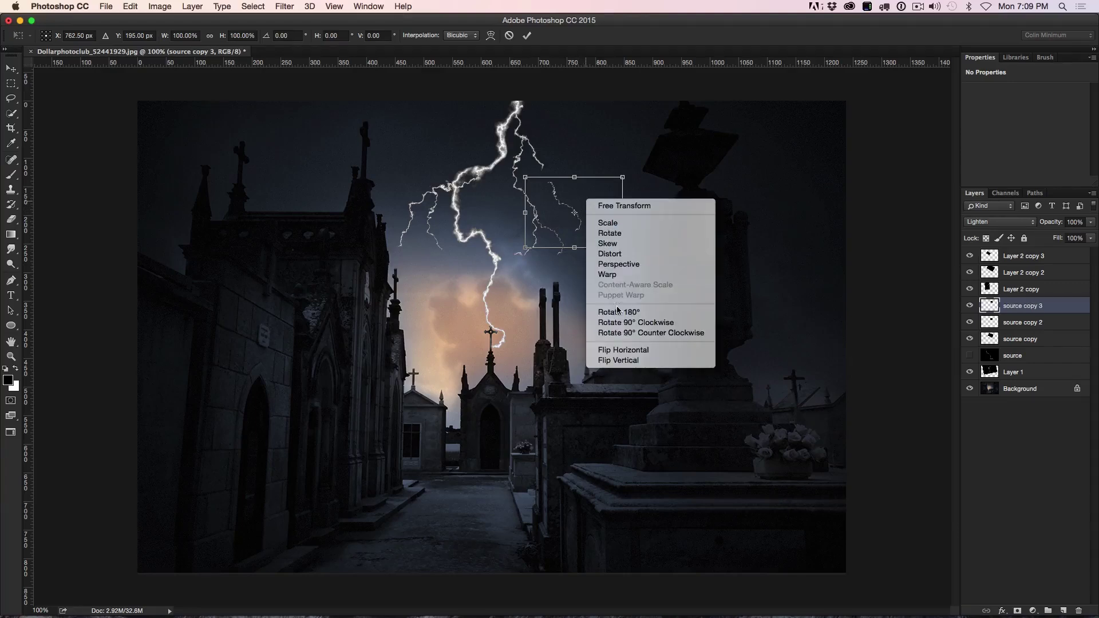
{"action": "left_click", "coordinate": [621, 350]}
{"action": "key", "text": "Return"}
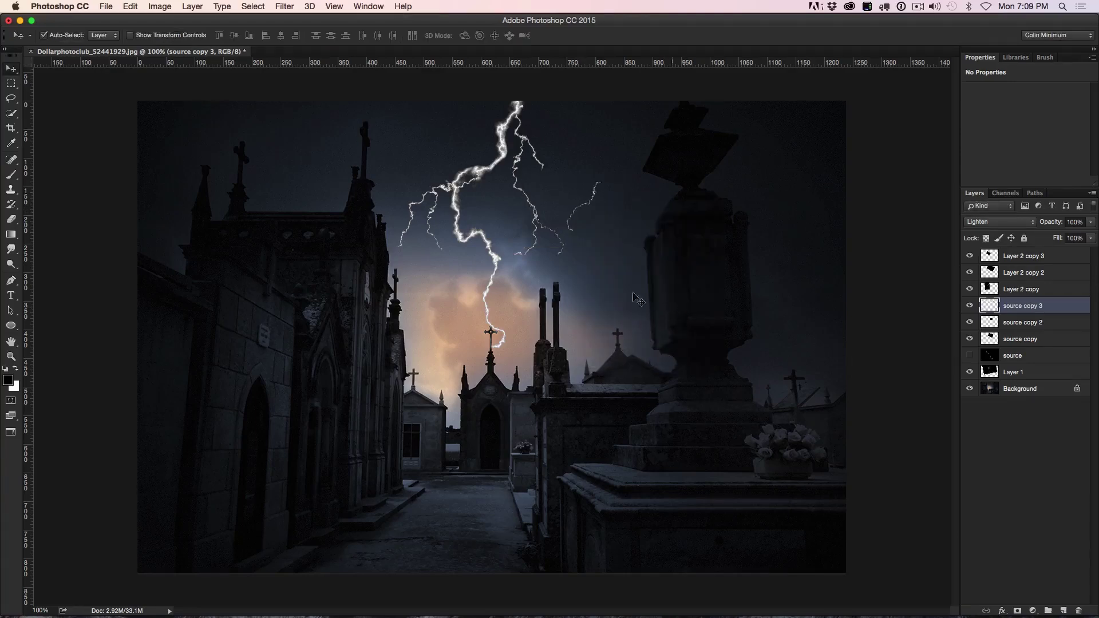
{"action": "left_click_drag", "start_coordinate": [610, 217], "coordinate": [538, 228]}
{"action": "key", "text": "super+t"}
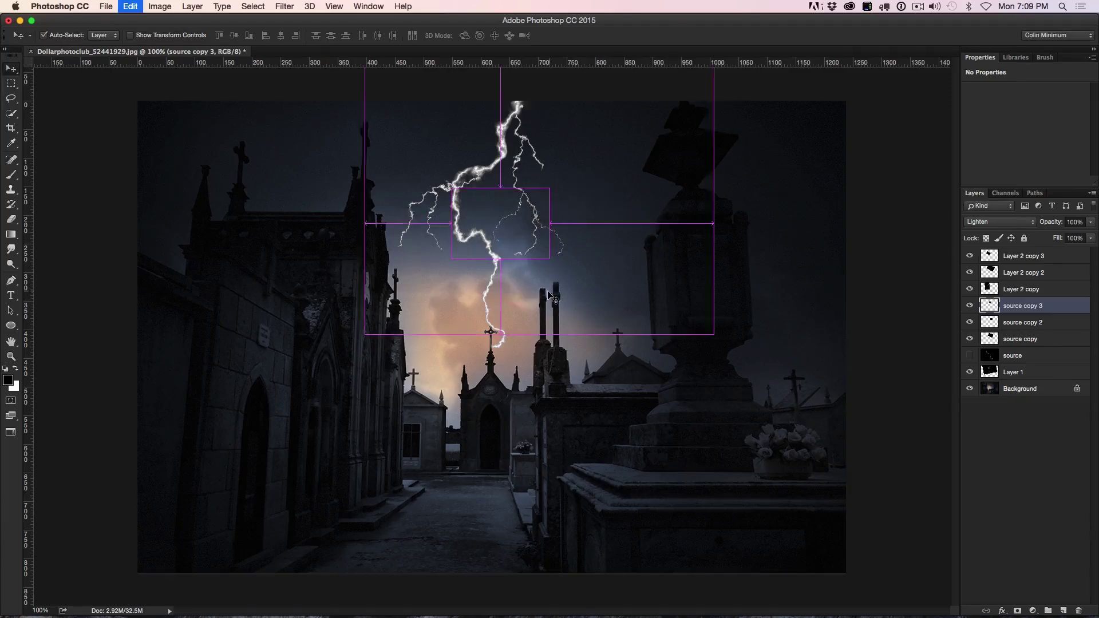
{"action": "left_click_drag", "start_coordinate": [453, 259], "coordinate": [396, 235]}
{"action": "key", "text": "Return"}
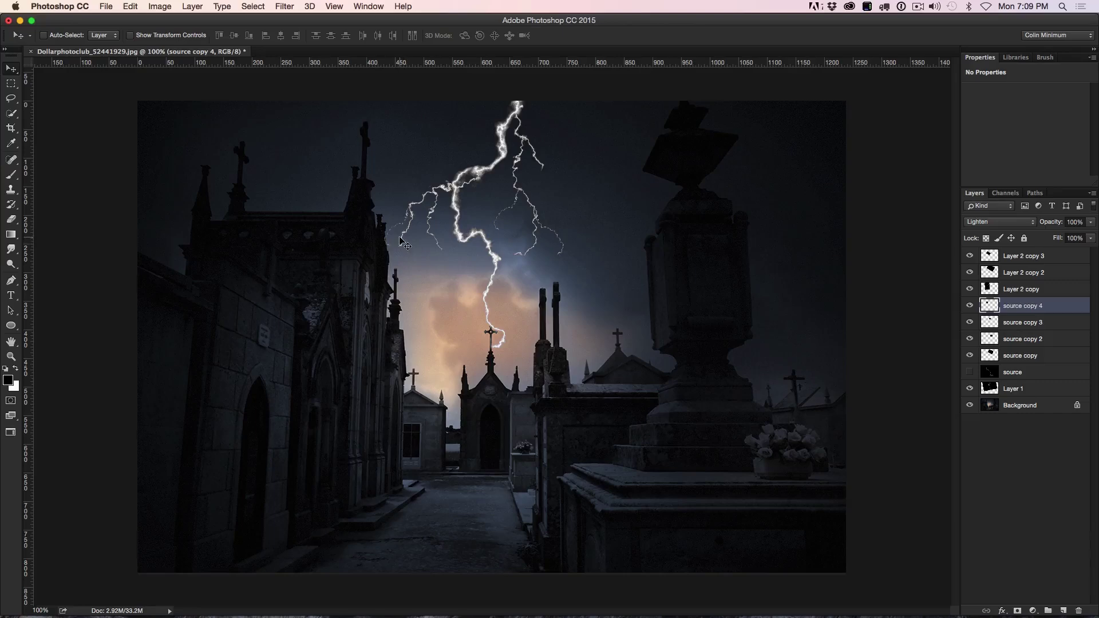
Rotate the source copy 4 branch about 23° and reposition it.
{"action": "key", "text": "ctrl+t"}
{"action": "left_click_drag", "start_coordinate": [439, 193], "coordinate": [426, 213]}
{"action": "key", "text": "Return"}
Alt-drag a copy of the branch down-right and rotate it about -19°.
{"action": "left_click_drag", "start_coordinate": [430, 206], "coordinate": [462, 259]}
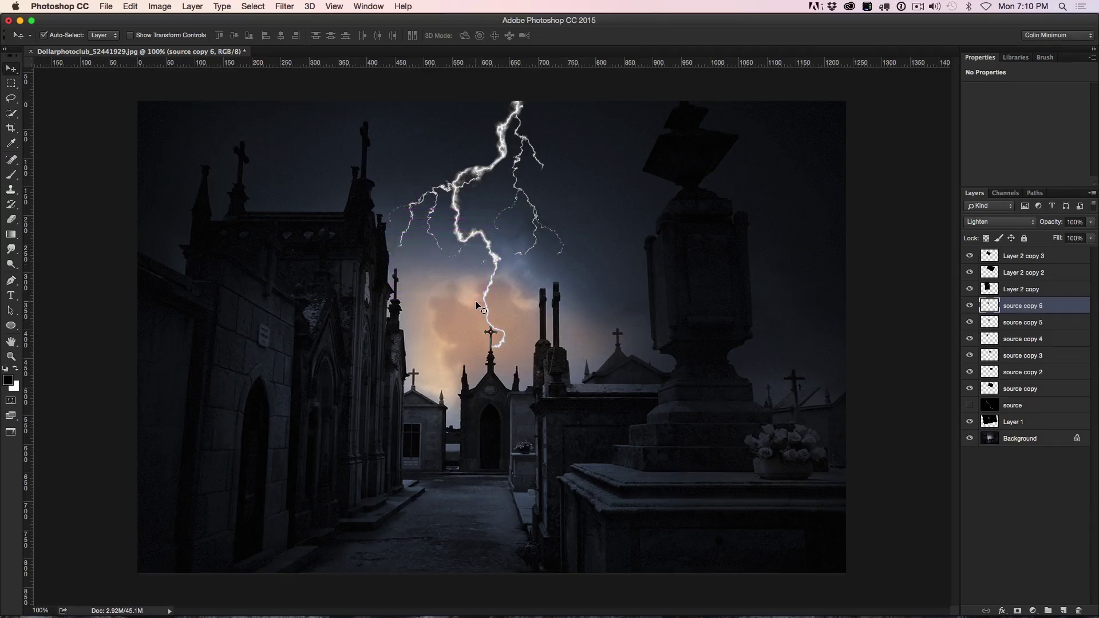
{"action": "key", "text": "super+t"}
{"action": "left_click_drag", "start_coordinate": [485, 312], "coordinate": [480, 270]}
{"action": "key", "text": "Return"}
Group the lightning layers from source copy up to Layer 2 copy 3 into Group 1.
{"action": "left_click", "coordinate": [1058, 391]}
{"action": "left_click", "coordinate": [1025, 259], "text": "shift"}
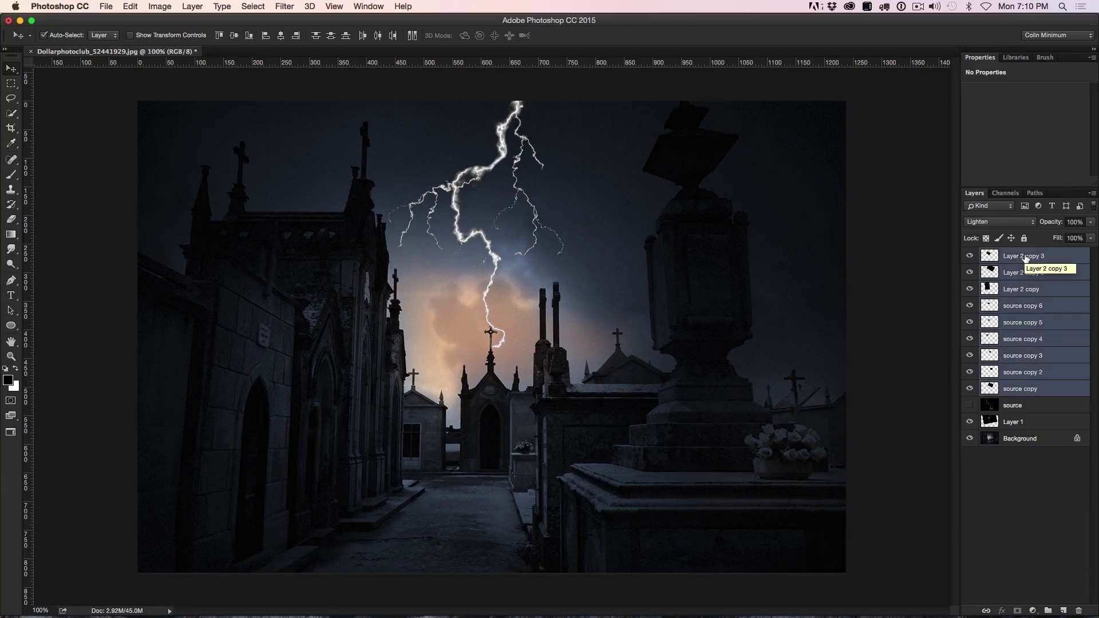
{"action": "key", "text": "super+g"}
{"action": "left_click", "coordinate": [970, 255]}
{"action": "left_click", "coordinate": [970, 255]}
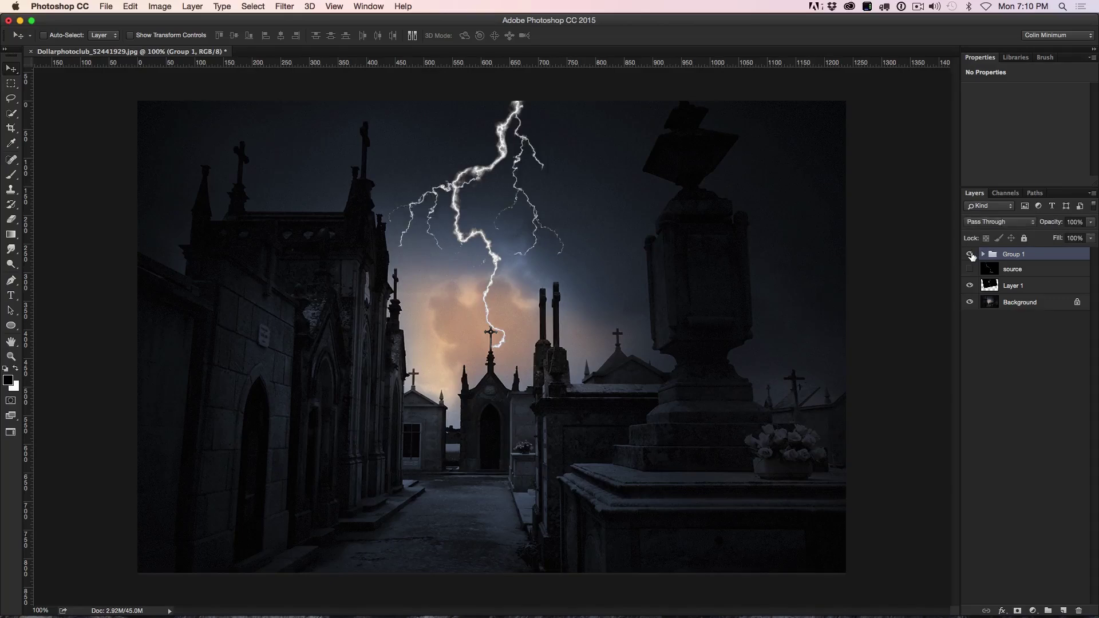
Move the source layer and Layer 1 into Group 1.
{"action": "left_click", "coordinate": [1006, 269]}
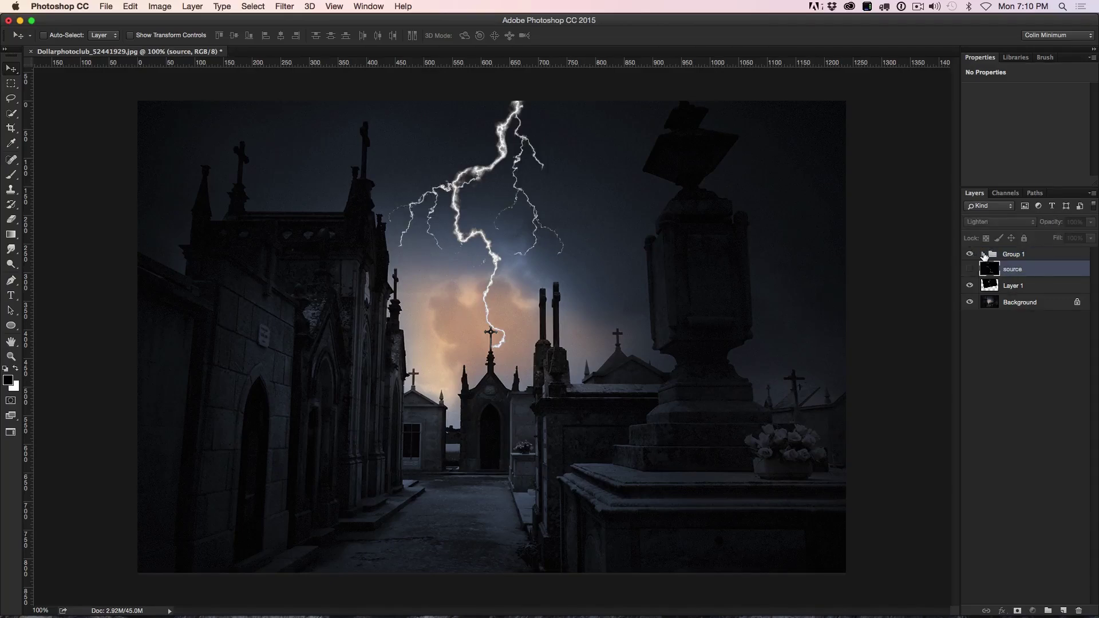
{"action": "left_click", "coordinate": [984, 254]}
{"action": "left_click", "coordinate": [1034, 434]}
{"action": "double_click", "coordinate": [1035, 420]}
{"action": "left_click", "coordinate": [1044, 344]}
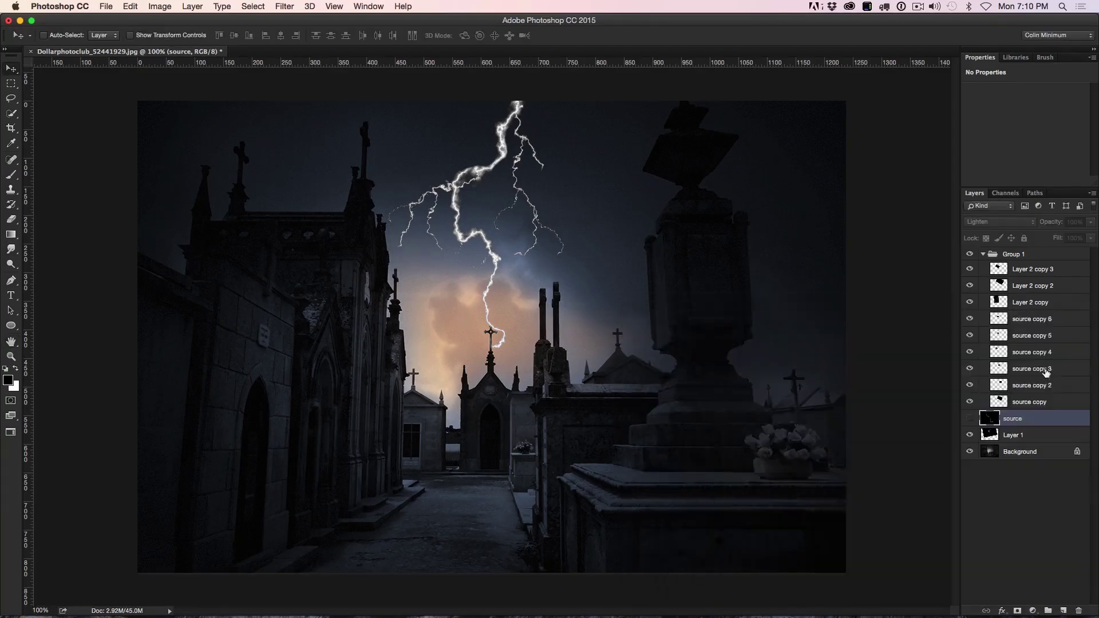
{"action": "mouse_move", "coordinate": [1029, 420]}
{"action": "left_mouse_down"}
{"action": "mouse_move", "coordinate": [1019, 428]}
{"action": "mouse_move", "coordinate": [1029, 413]}
{"action": "left_mouse_up"}
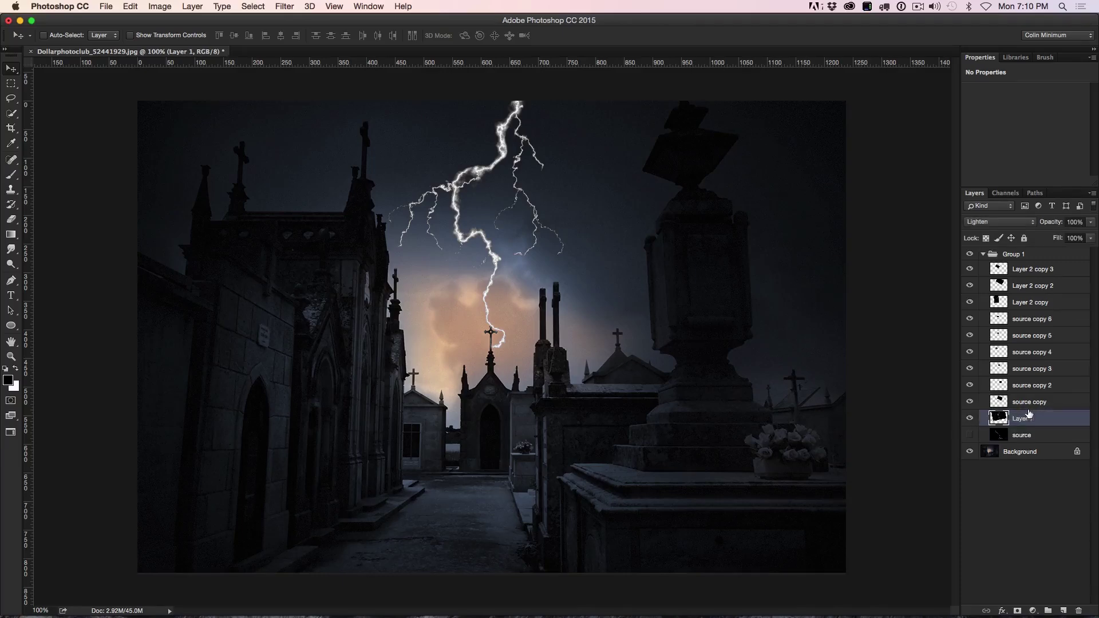
Toggle Group 1's visibility to compare the lightning, then collapse the group.
{"action": "left_click", "coordinate": [980, 255]}
{"action": "left_click", "coordinate": [970, 255]}
{"action": "left_click", "coordinate": [970, 255]}
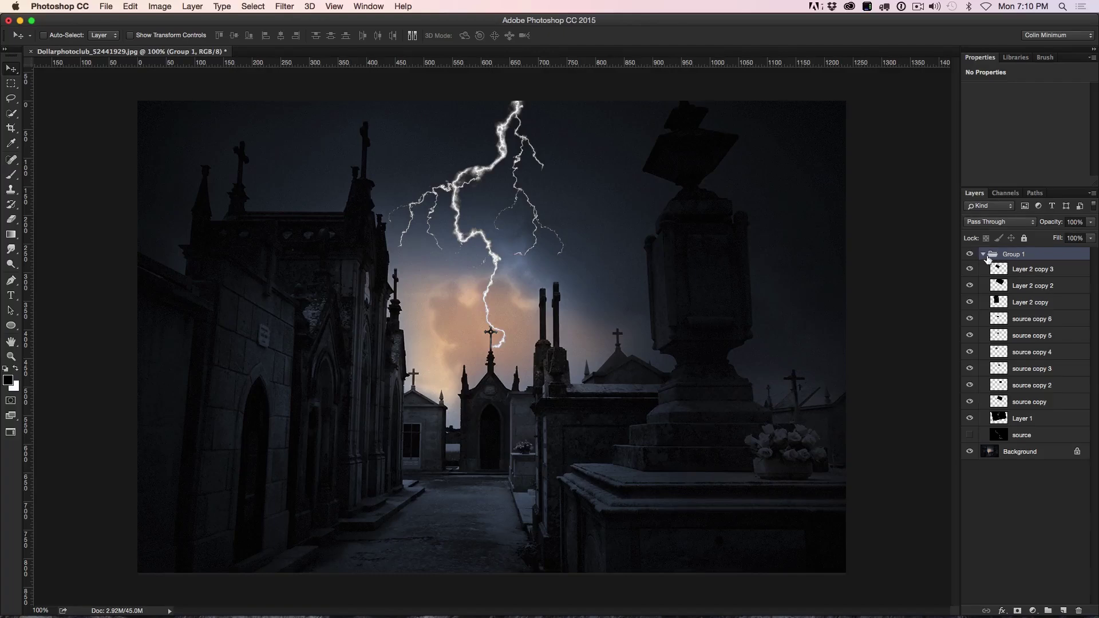
{"action": "left_click", "coordinate": [983, 254]}
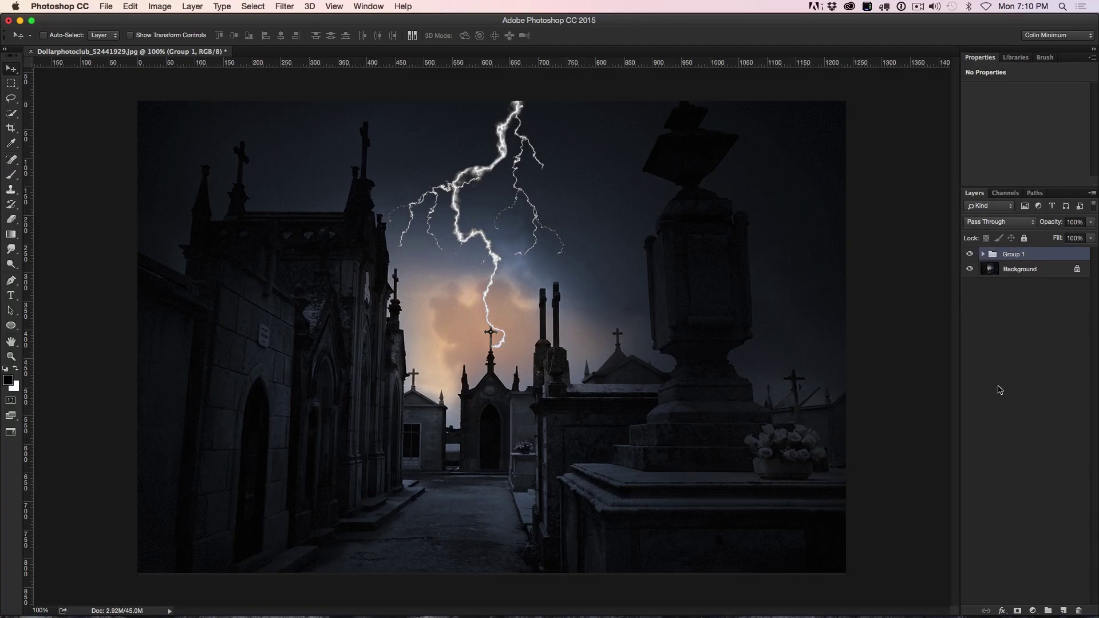
{"action": "left_click", "coordinate": [984, 254]}
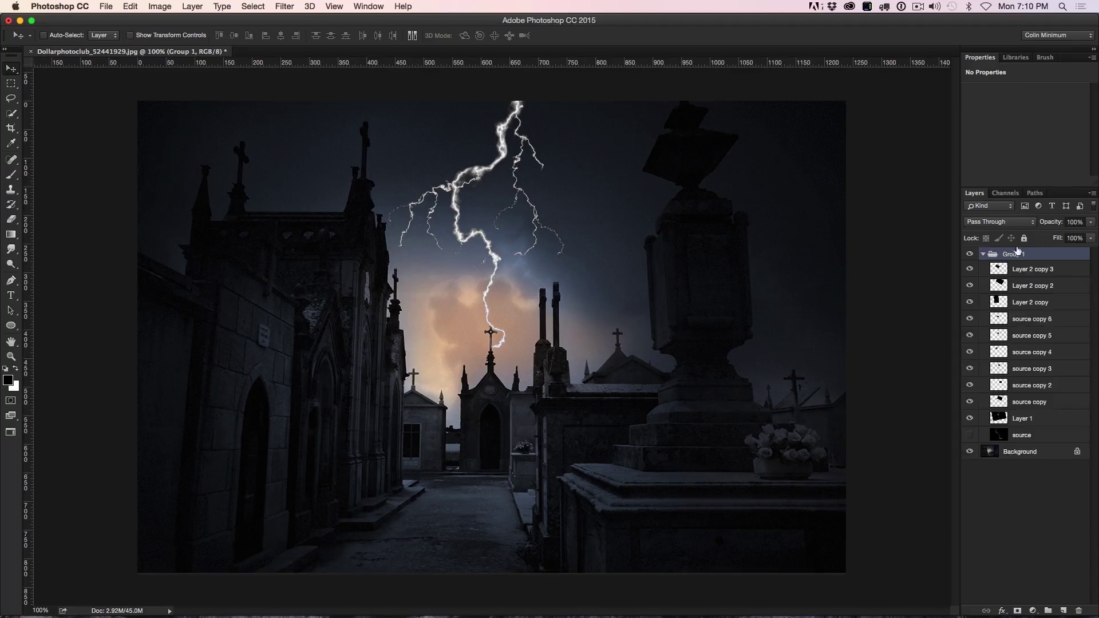
{"action": "left_click", "coordinate": [983, 254]}
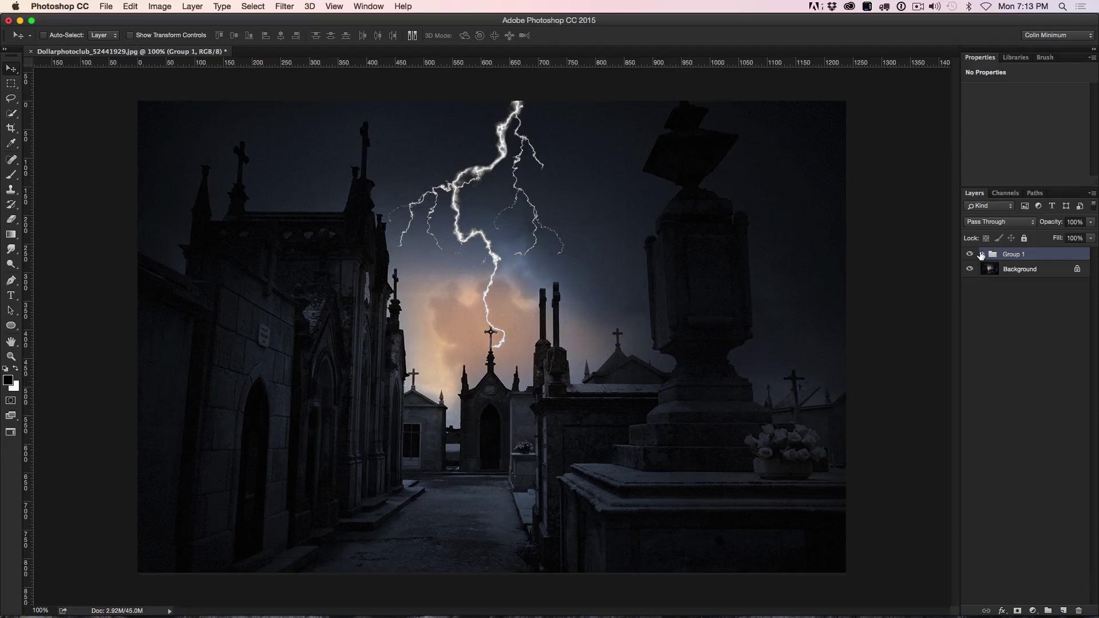
Add a Color Overlay layer effect to Group 1.
{"action": "left_click", "coordinate": [983, 254]}
{"action": "left_click", "coordinate": [982, 255]}
{"action": "left_click", "coordinate": [1001, 610]}
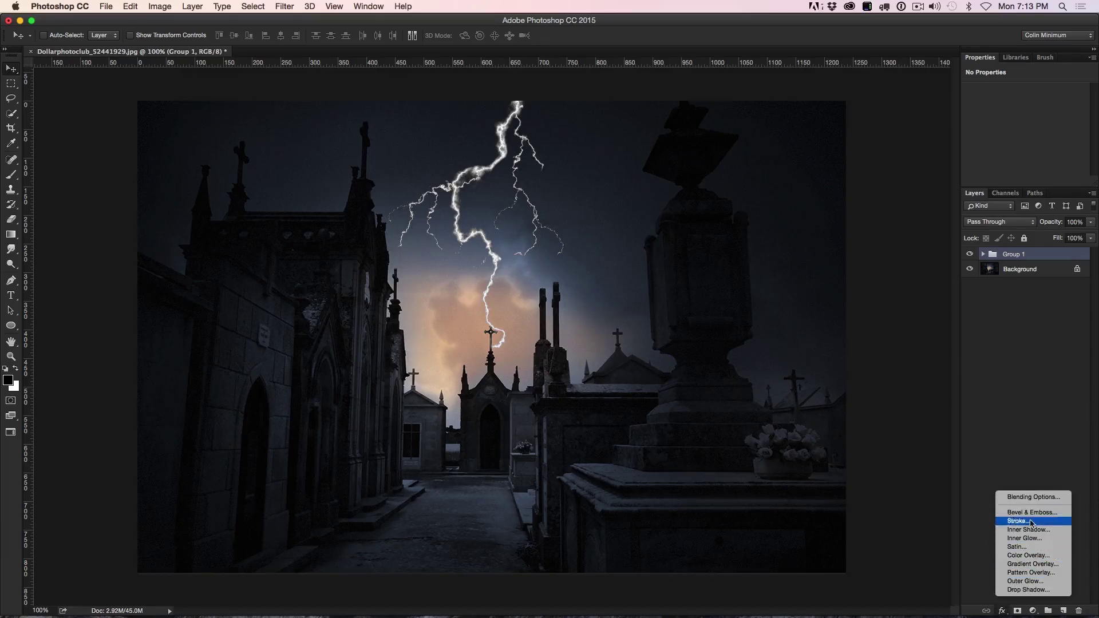
{"action": "left_click", "coordinate": [1031, 555]}
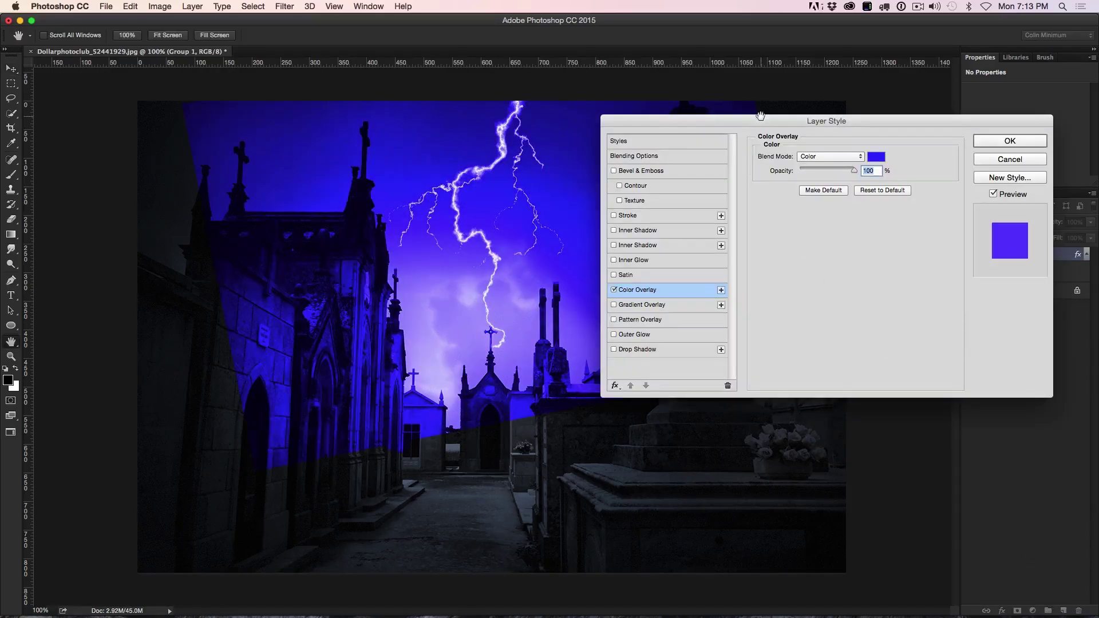
Keep the overlay's blend mode on Color and set its colour to purple 6f06fe.
{"action": "left_click", "coordinate": [811, 157]}
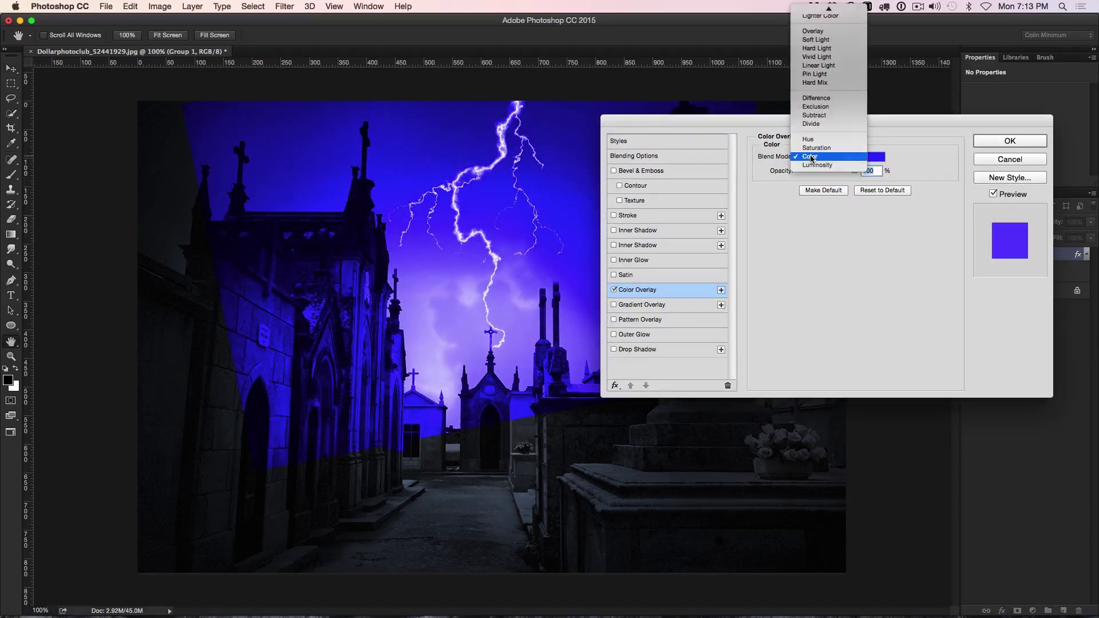
{"action": "left_click", "coordinate": [811, 158]}
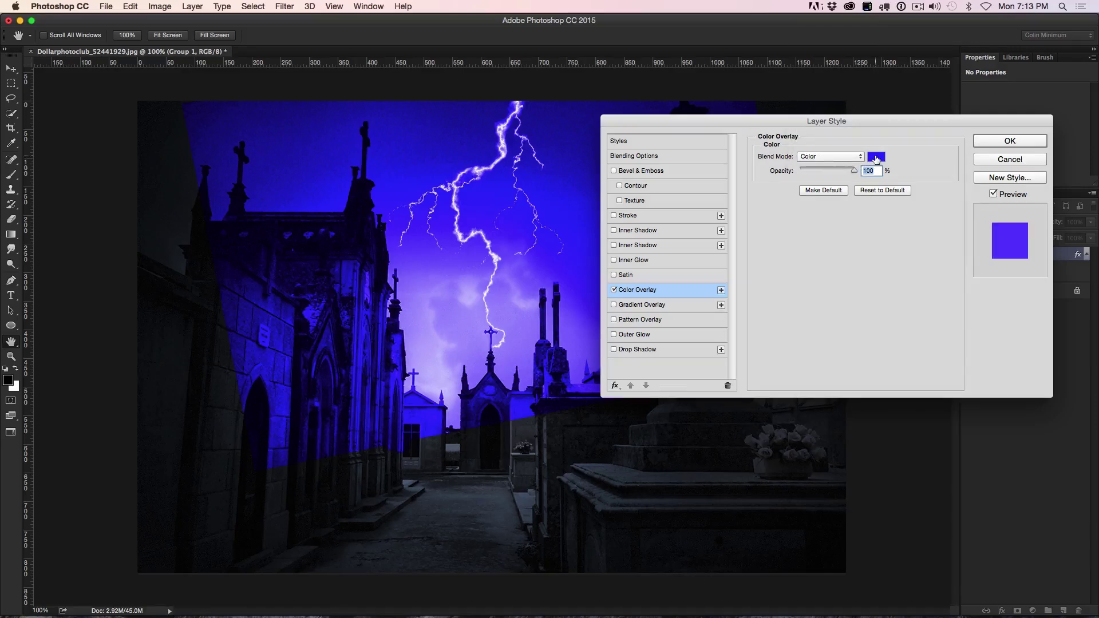
{"action": "left_click", "coordinate": [876, 158]}
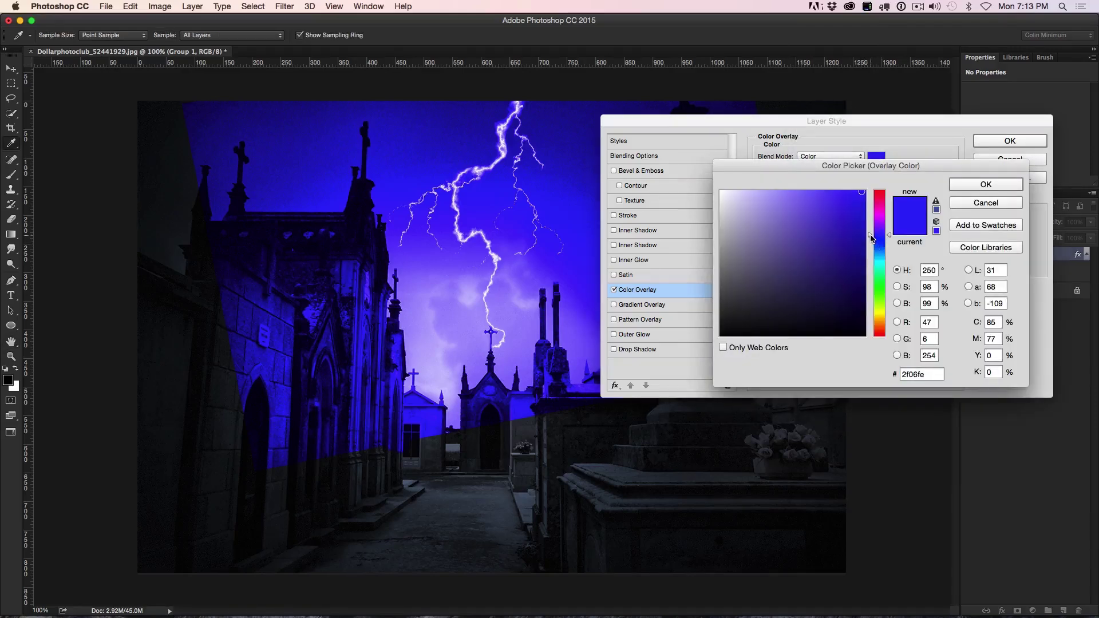
{"action": "left_click_drag", "start_coordinate": [872, 238], "coordinate": [871, 231]}
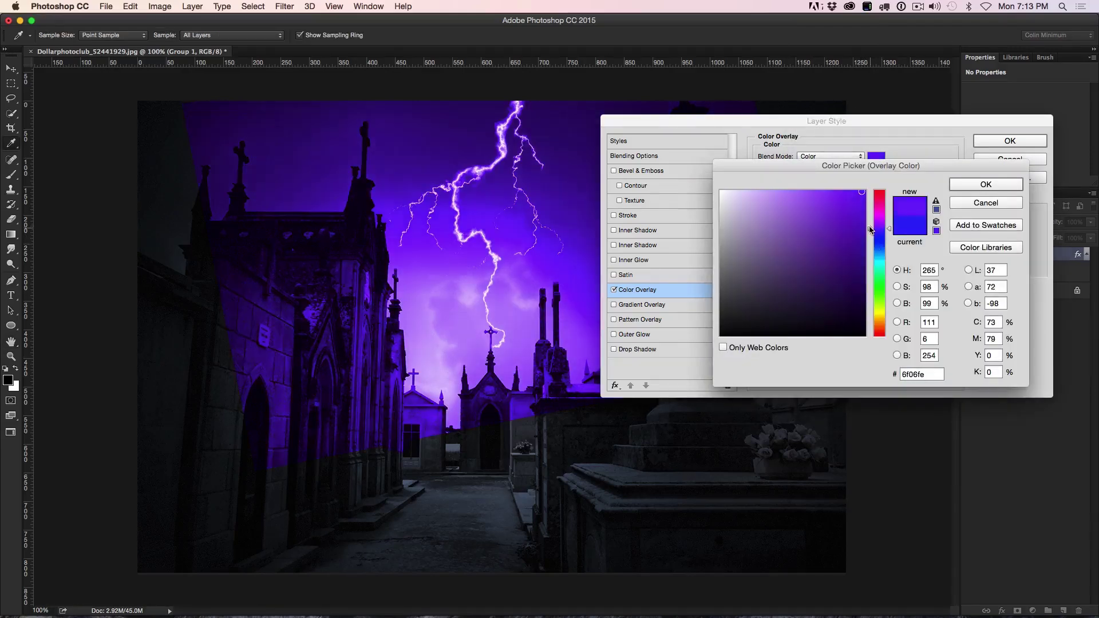
{"action": "left_click", "coordinate": [966, 183]}
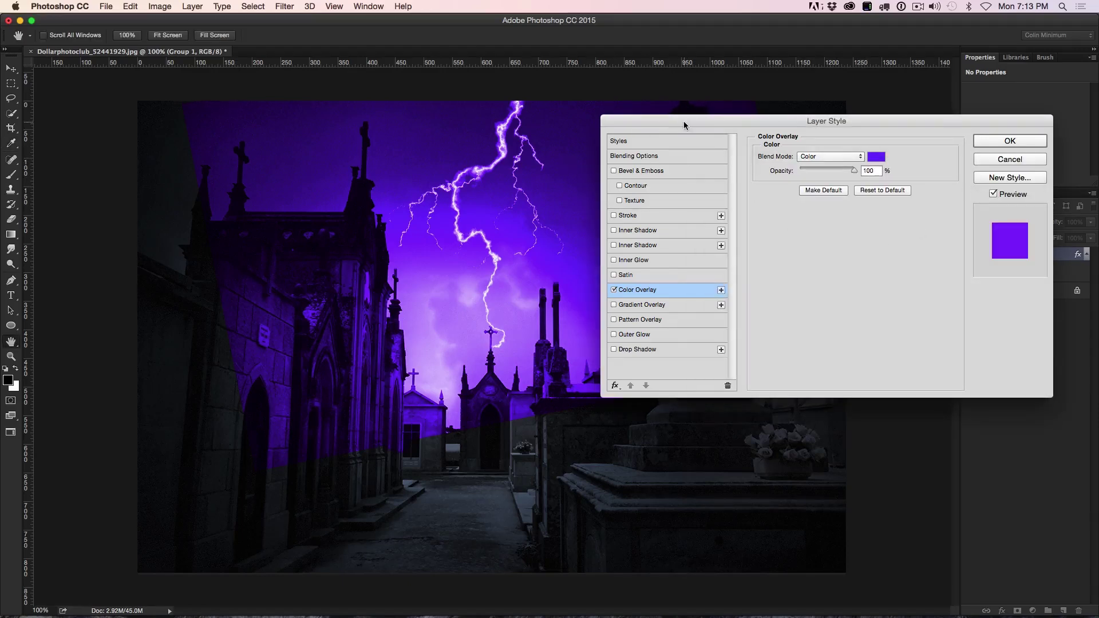
{"action": "left_click_drag", "start_coordinate": [683, 121], "coordinate": [736, 329]}
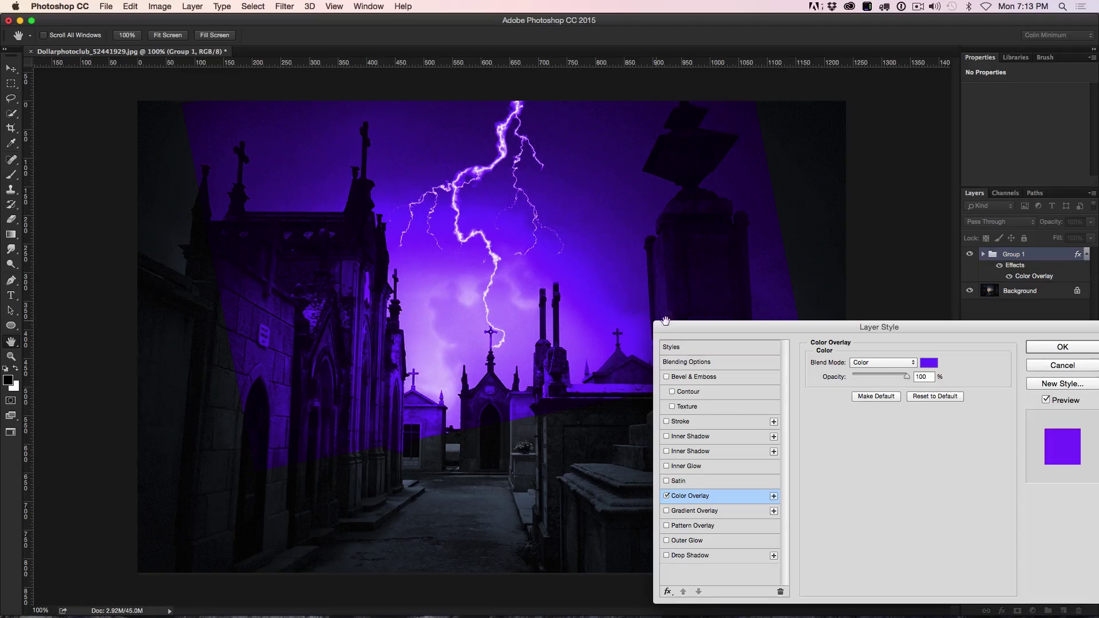
In Group 1's Blending Options, set Screen and confine the purple overlay to the lightning.
{"action": "left_click", "coordinate": [694, 362]}
{"action": "left_click_drag", "start_coordinate": [716, 331], "coordinate": [704, 164]}
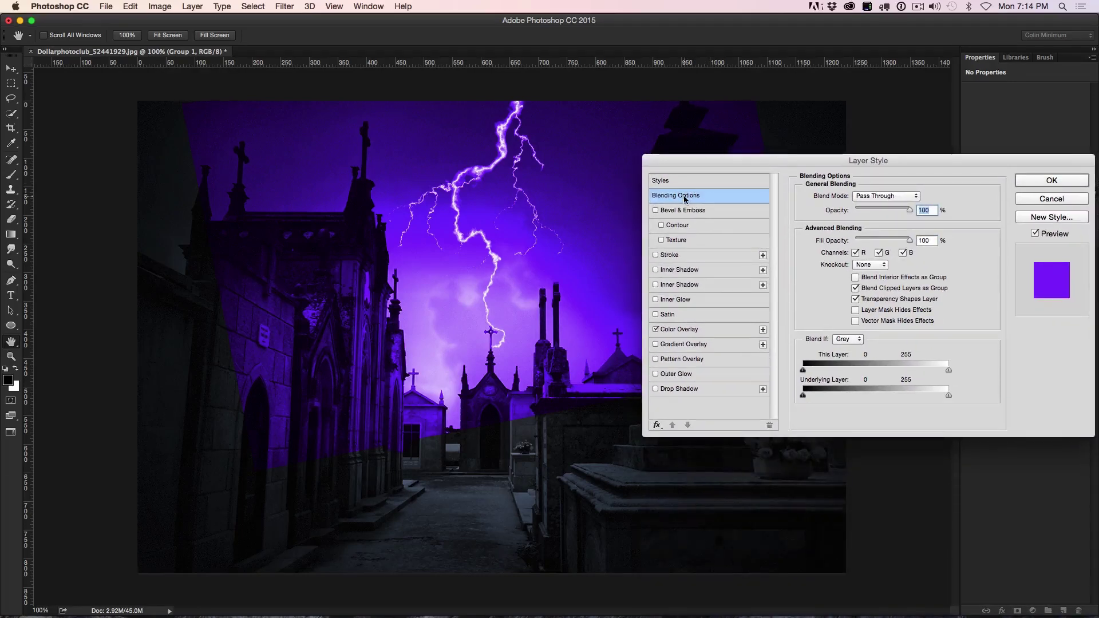
{"action": "left_click", "coordinate": [873, 197]}
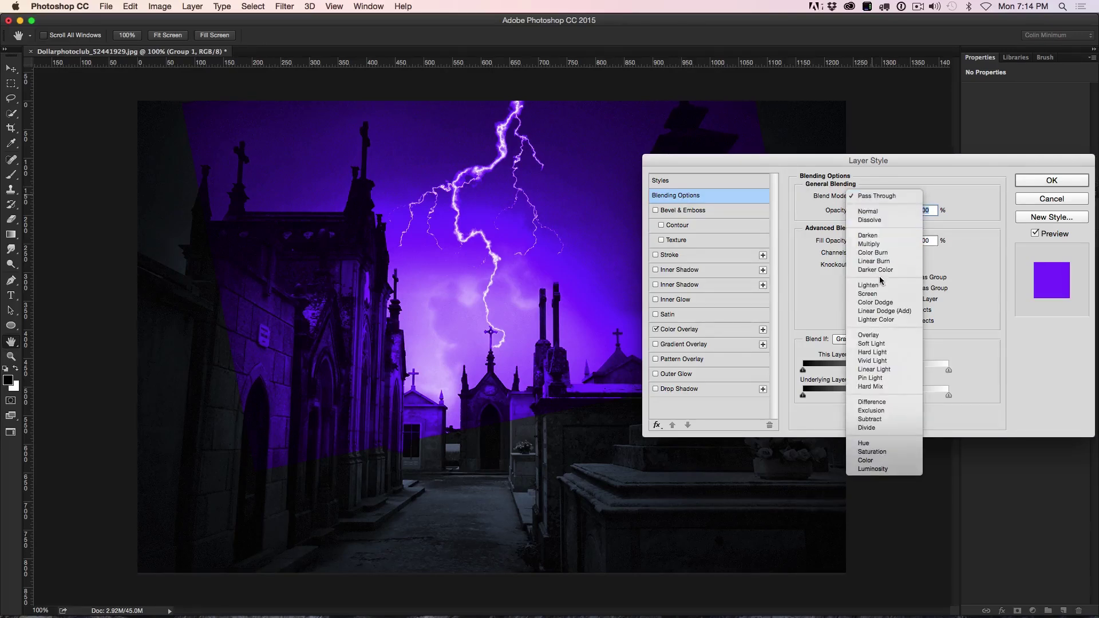
{"action": "left_click", "coordinate": [882, 294]}
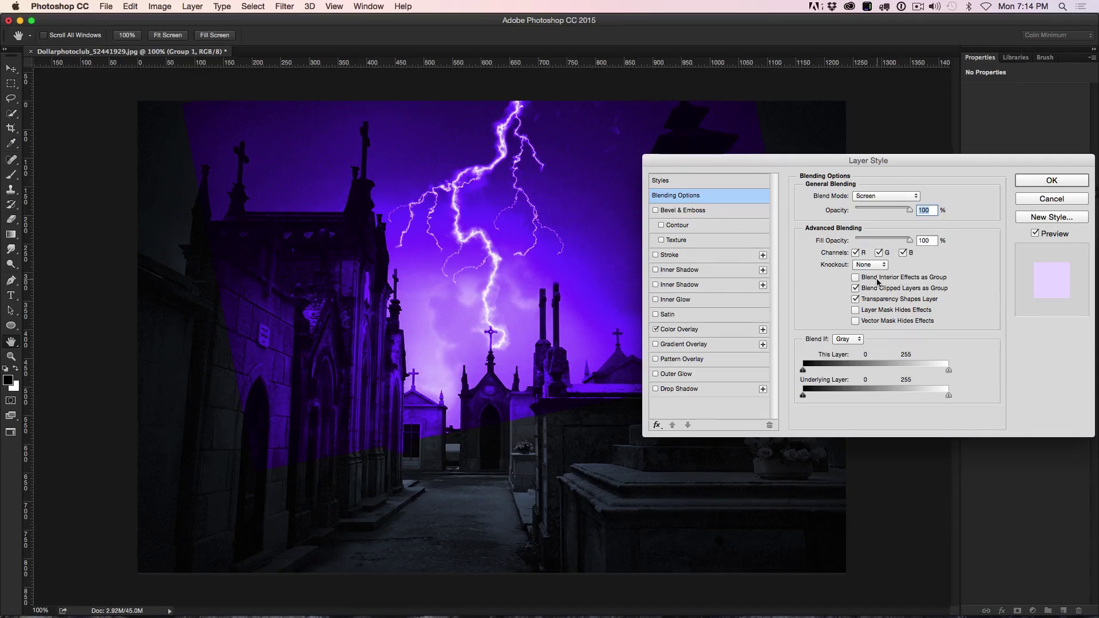
{"action": "left_click", "coordinate": [880, 279]}
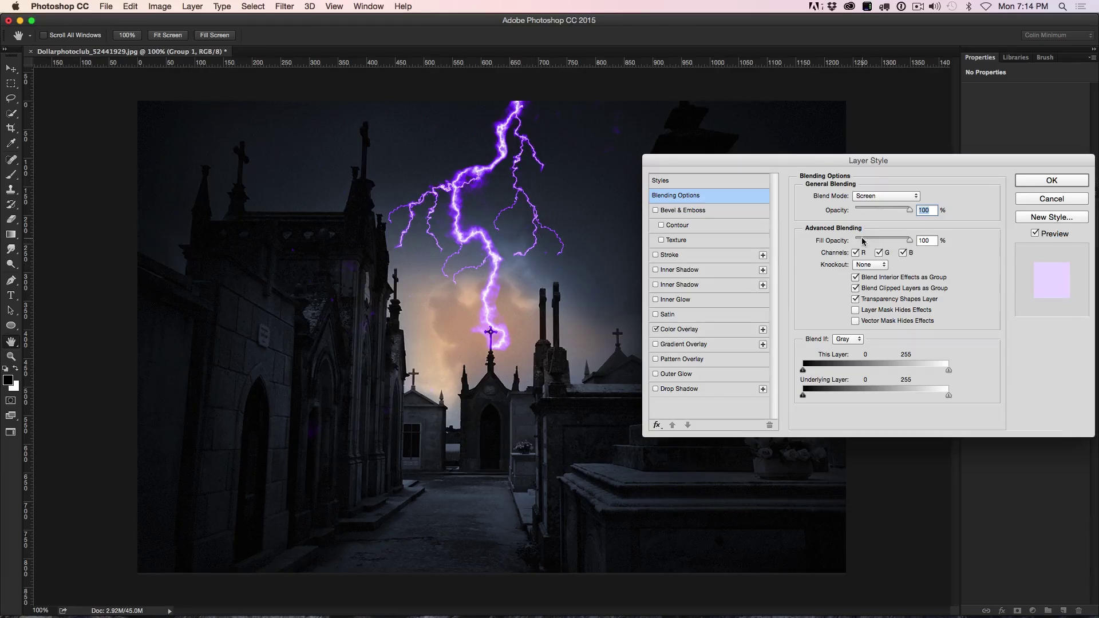
Try Lighten, Color Dodge, Lighter Color and Linear Dodge (Add) as Group 1's blend mode.
{"action": "left_click", "coordinate": [887, 197]}
{"action": "left_click", "coordinate": [887, 187]}
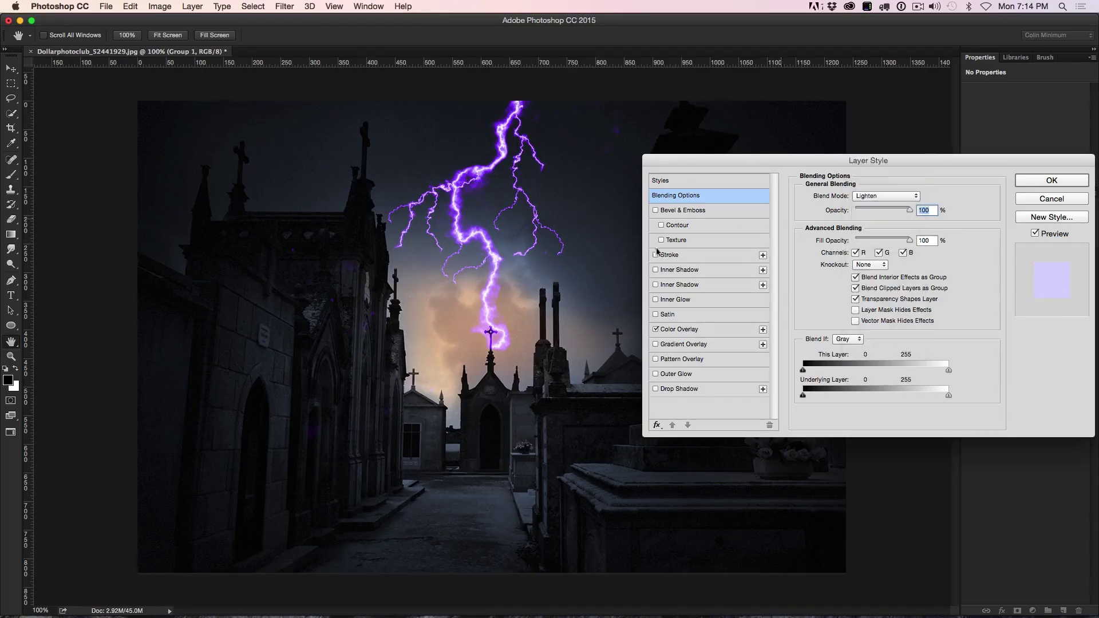
{"action": "left_click", "coordinate": [884, 196]}
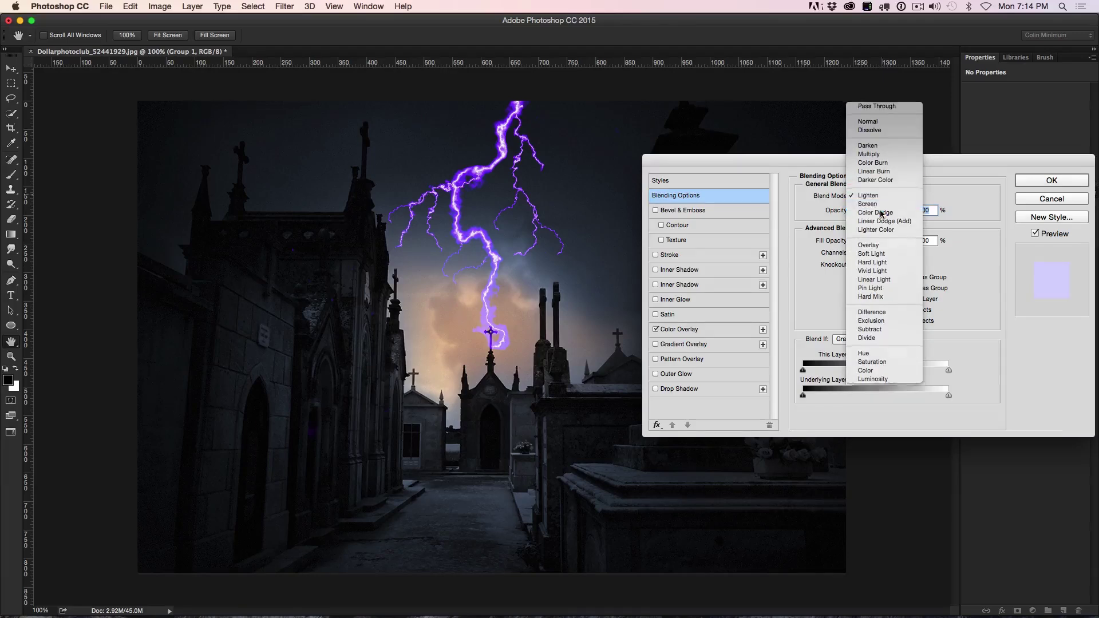
{"action": "left_click", "coordinate": [882, 213]}
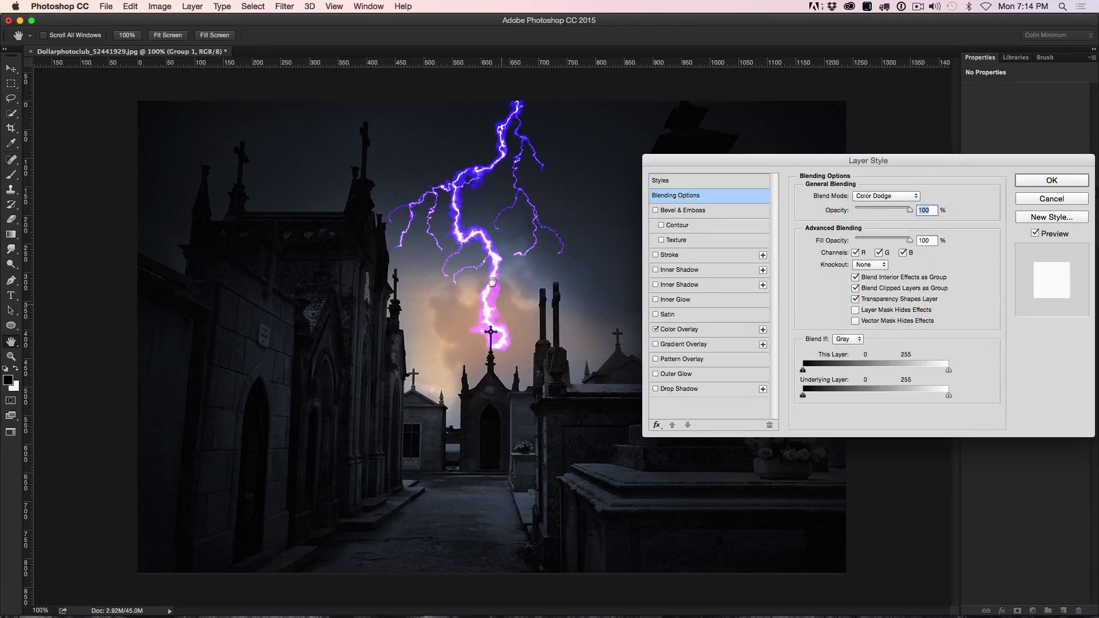
{"action": "left_click", "coordinate": [887, 196]}
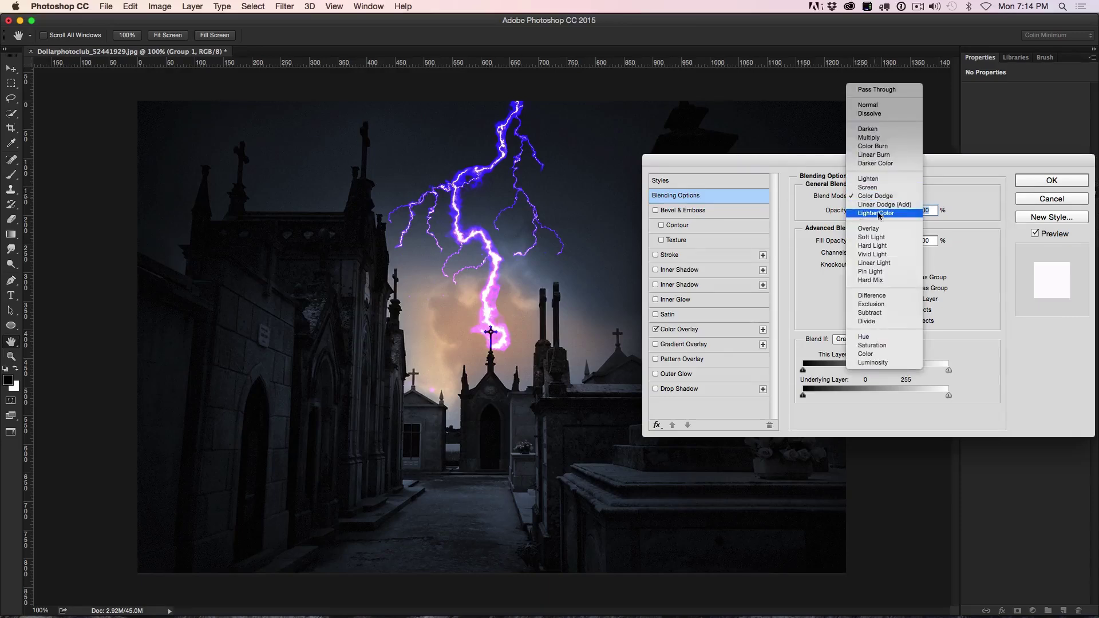
{"action": "left_click", "coordinate": [885, 214]}
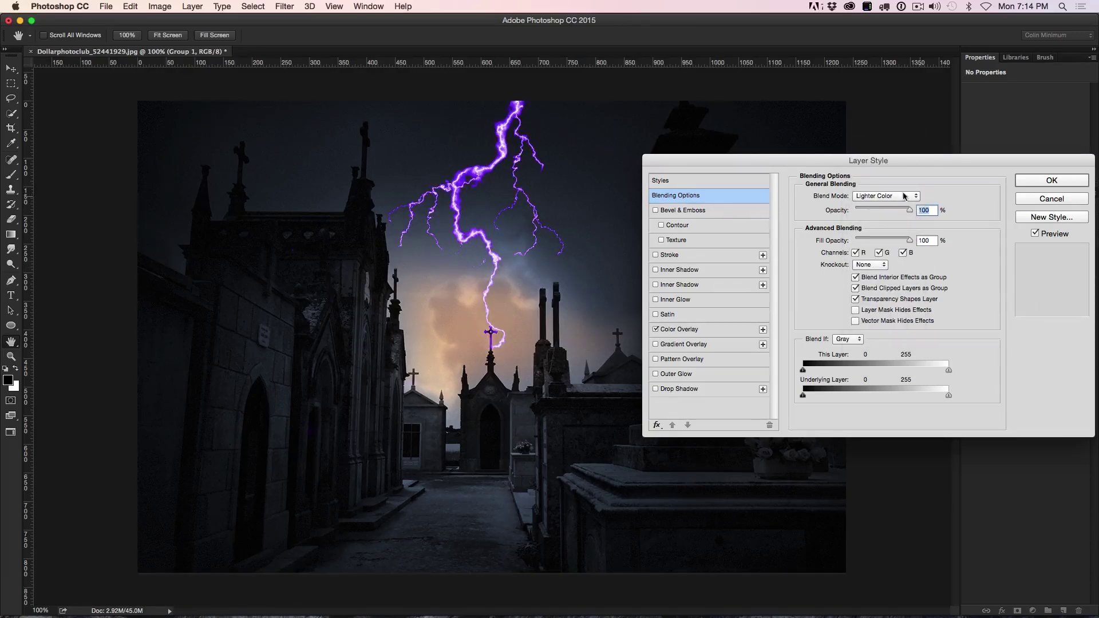
{"action": "left_click", "coordinate": [891, 196]}
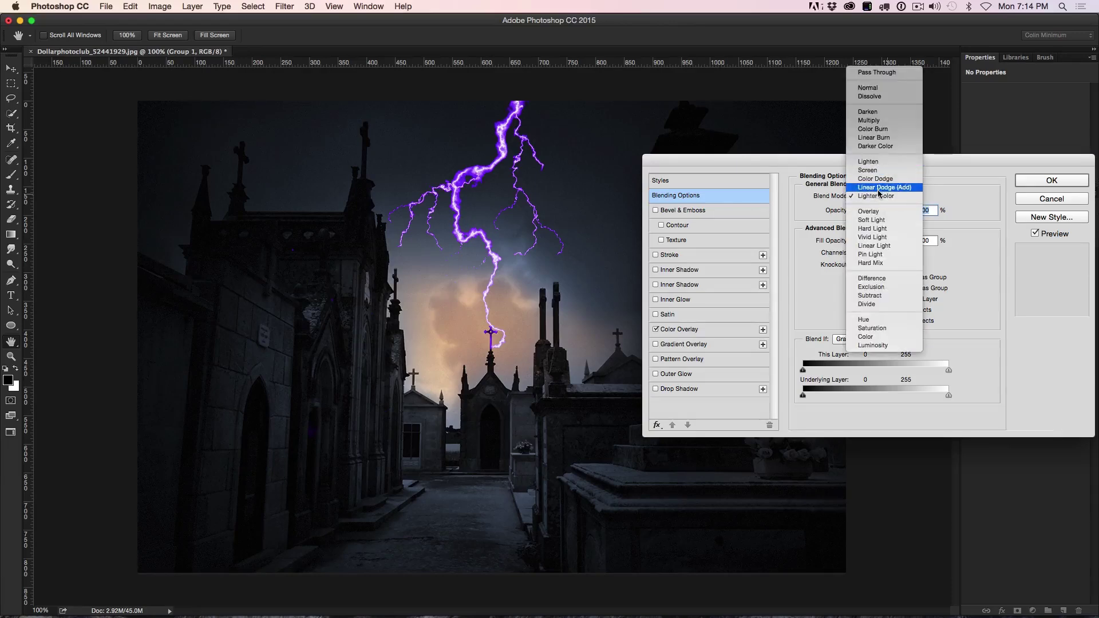
{"action": "left_click", "coordinate": [879, 188]}
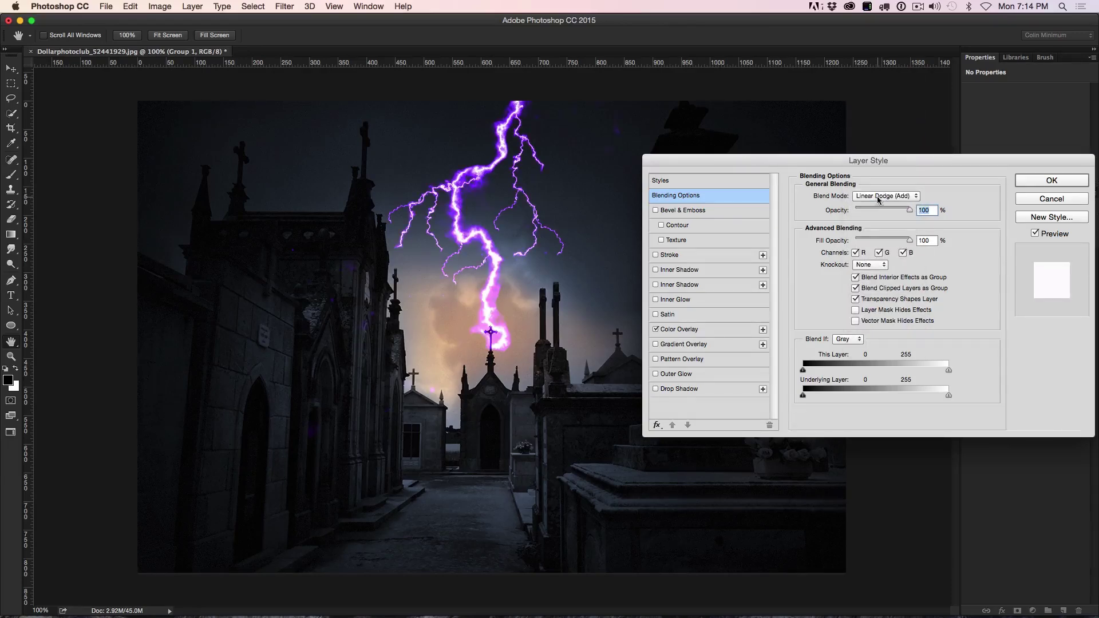
Try Overlay and Lighten on Group 1, then settle on Screen.
{"action": "left_click", "coordinate": [879, 199]}
{"action": "left_click", "coordinate": [876, 218]}
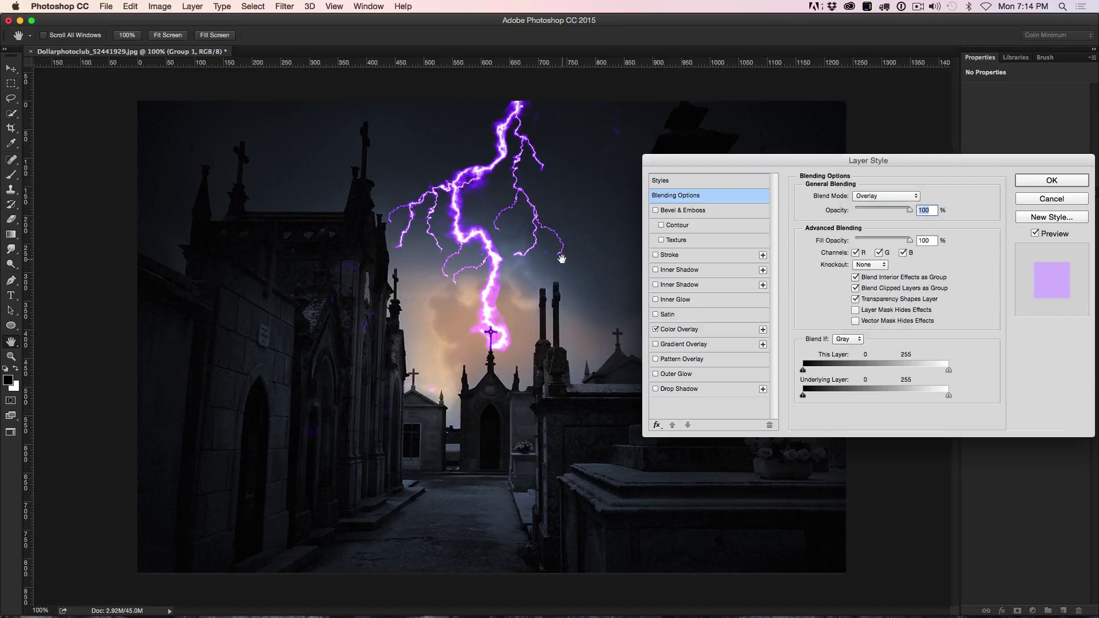
{"action": "left_click", "coordinate": [880, 196]}
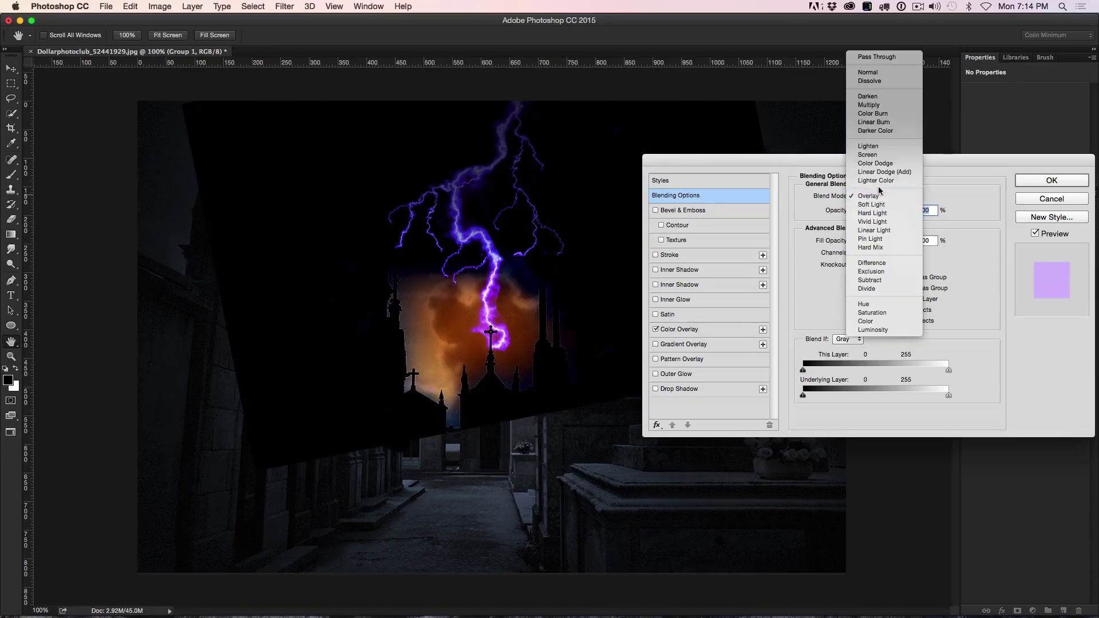
{"action": "left_click", "coordinate": [882, 147]}
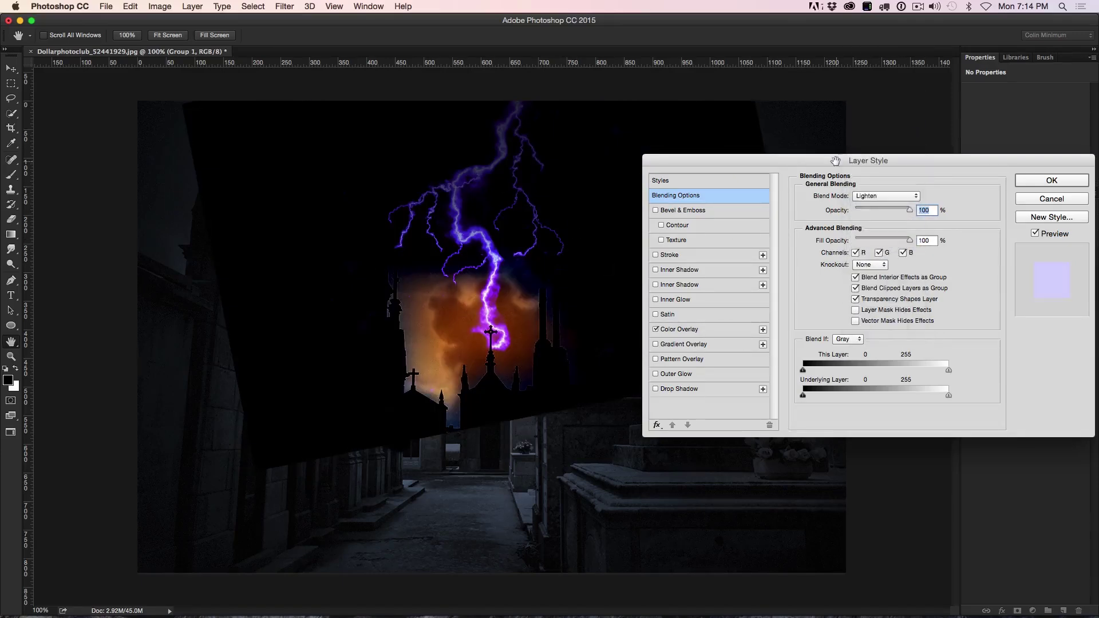
{"action": "left_click", "coordinate": [889, 194]}
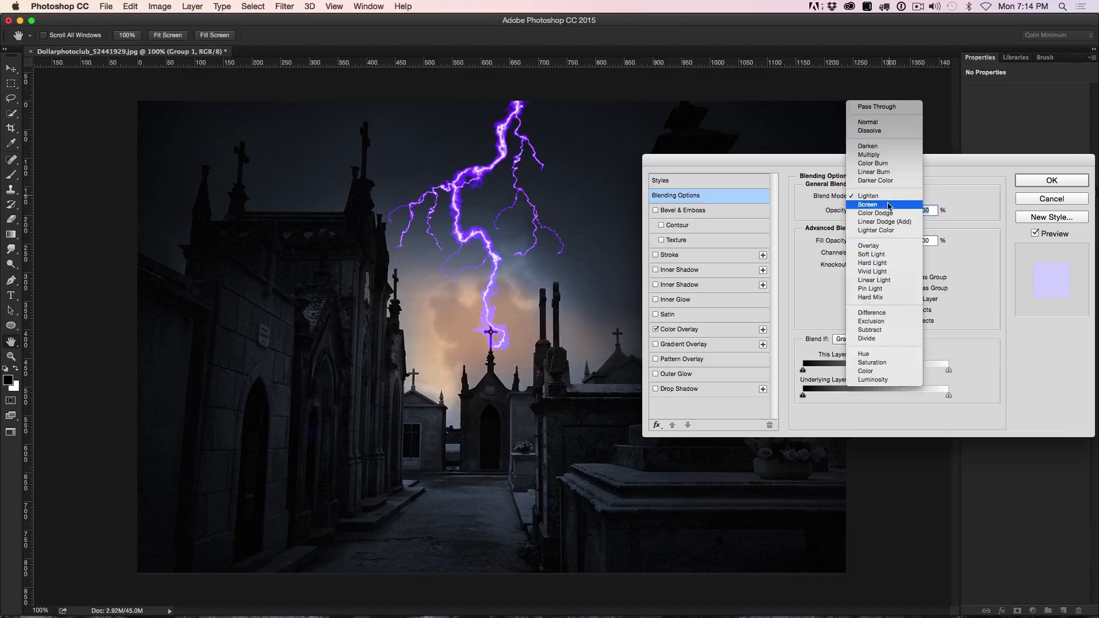
{"action": "left_click", "coordinate": [887, 203]}
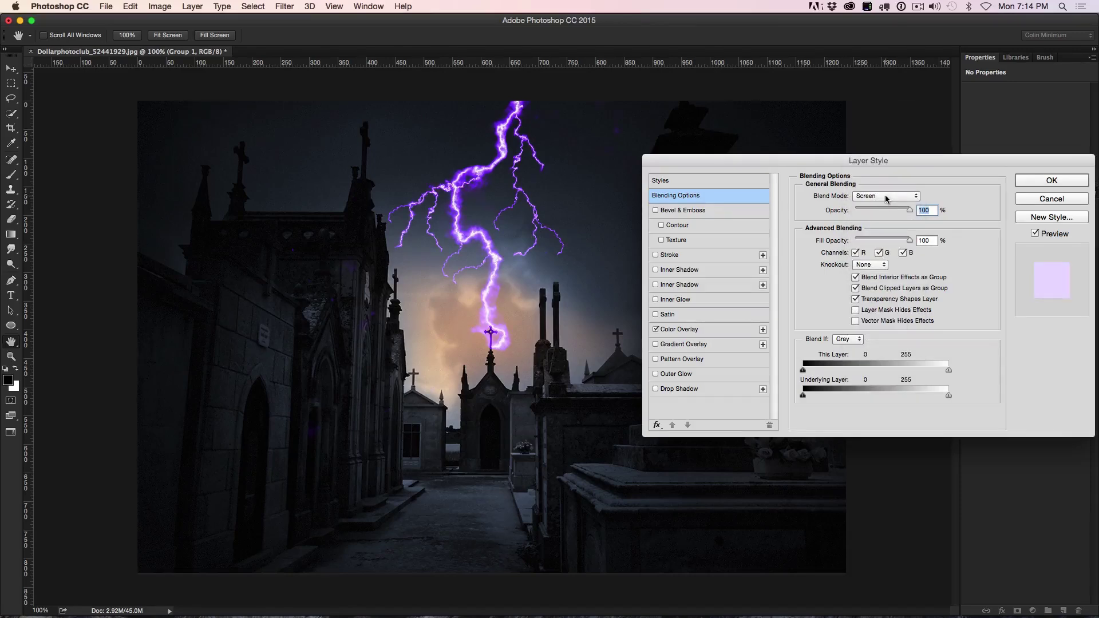
Compare Color Dodge, Linear Dodge (Add) and Lighter Color on the lightning, then return to Screen.
{"action": "left_click", "coordinate": [886, 199]}
{"action": "left_click", "coordinate": [887, 203]}
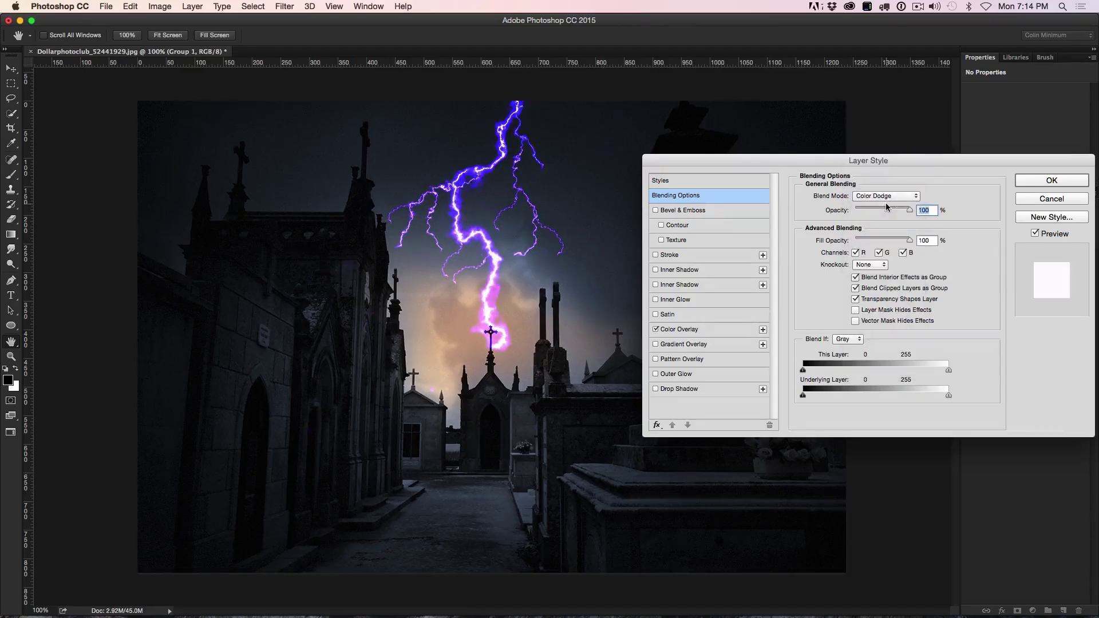
{"action": "left_click", "coordinate": [886, 200]}
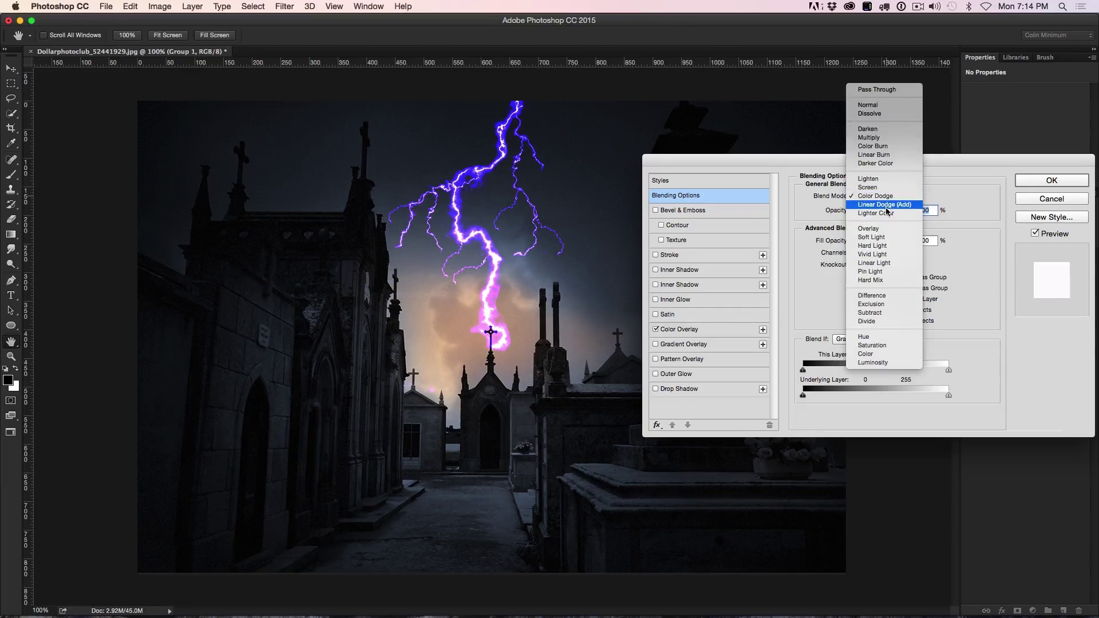
{"action": "left_click", "coordinate": [879, 199]}
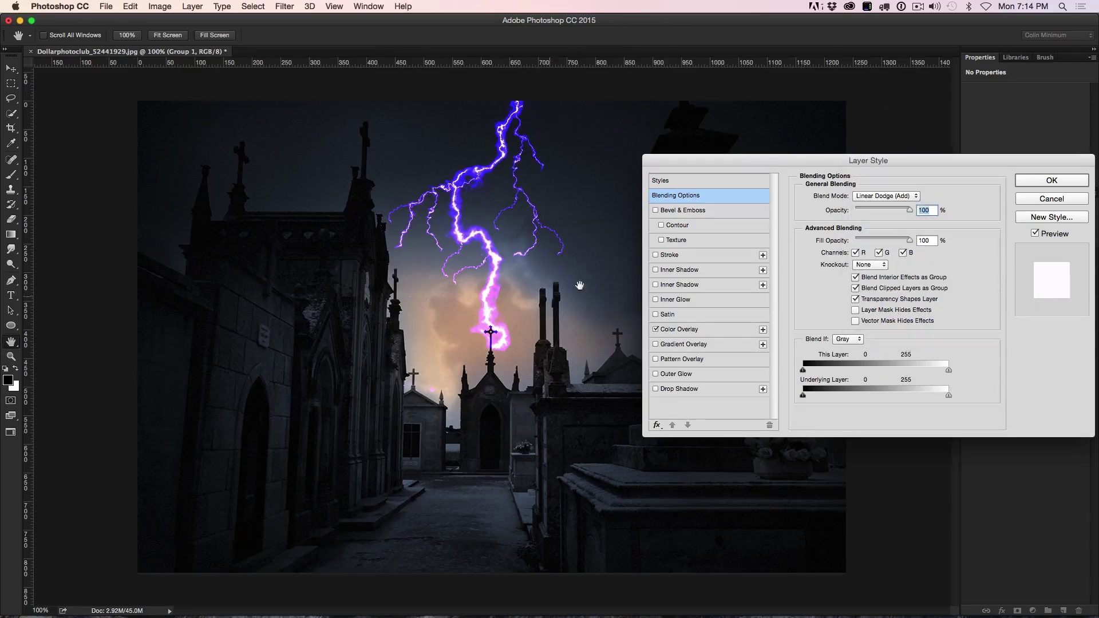
{"action": "left_click", "coordinate": [882, 197]}
{"action": "left_click", "coordinate": [876, 205]}
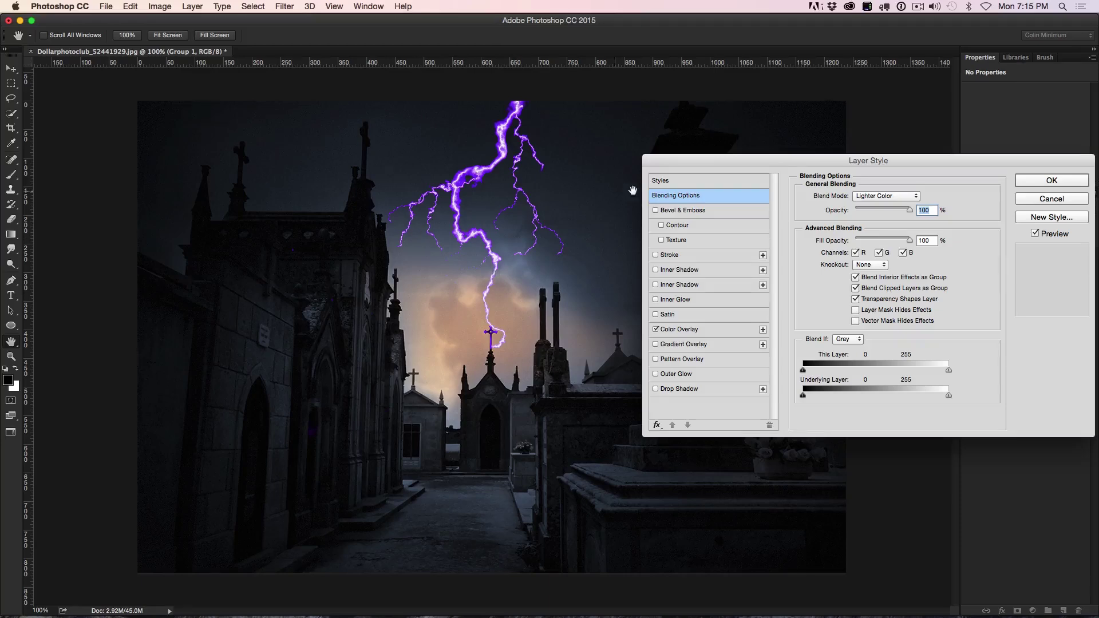
{"action": "left_click", "coordinate": [868, 197]}
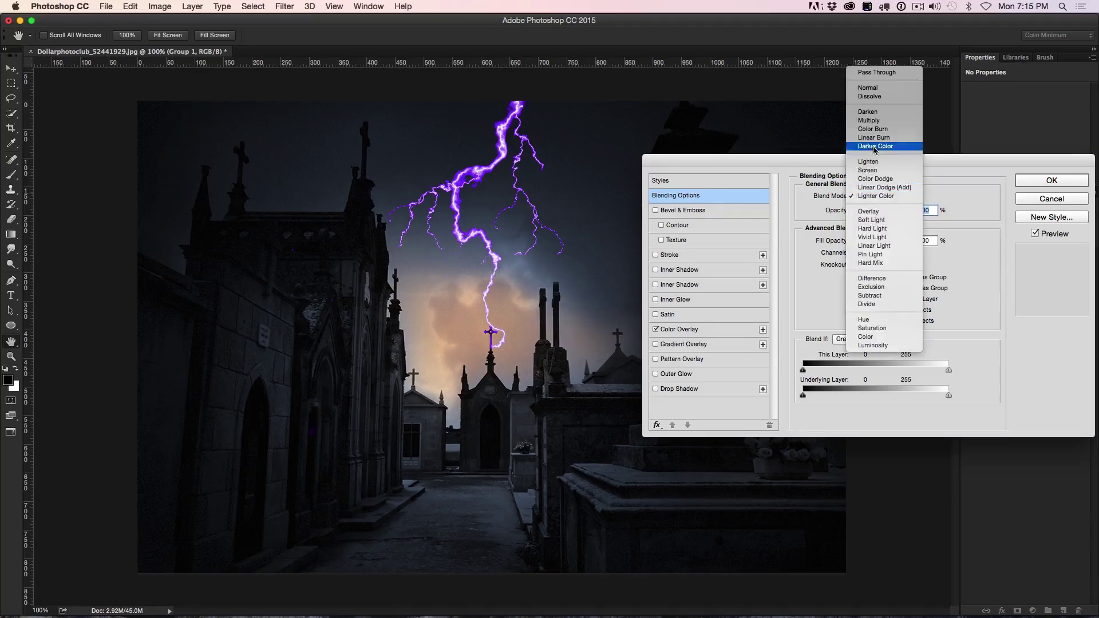
{"action": "left_click", "coordinate": [874, 172]}
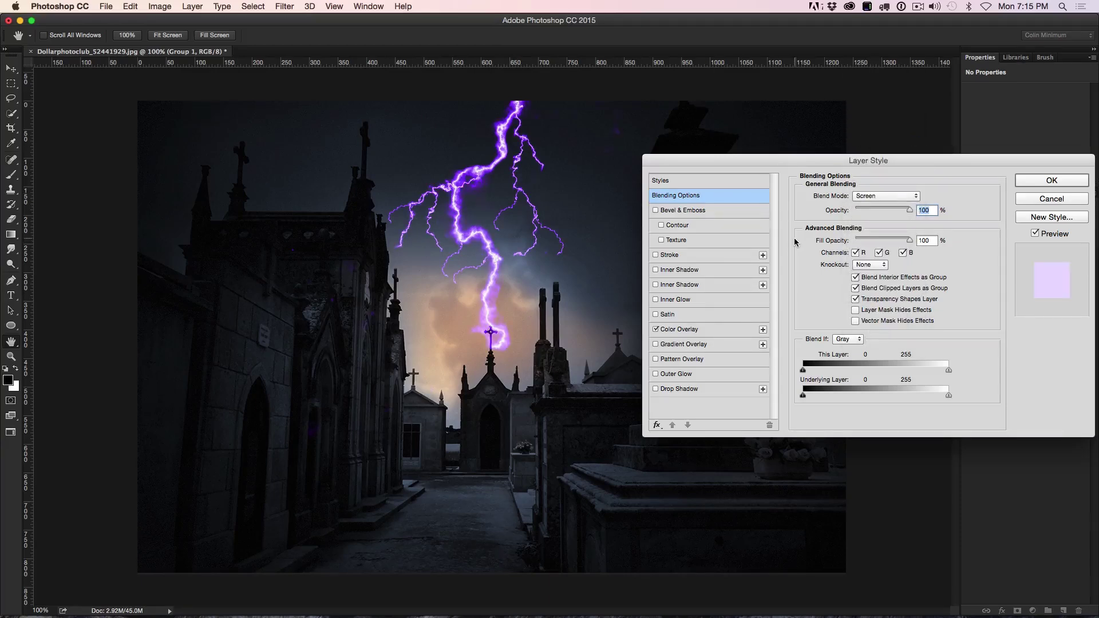
Change the Color Overlay to 53% opacity with a bluer purple (#2f06fe) and apply the style.
{"action": "left_click", "coordinate": [689, 330]}
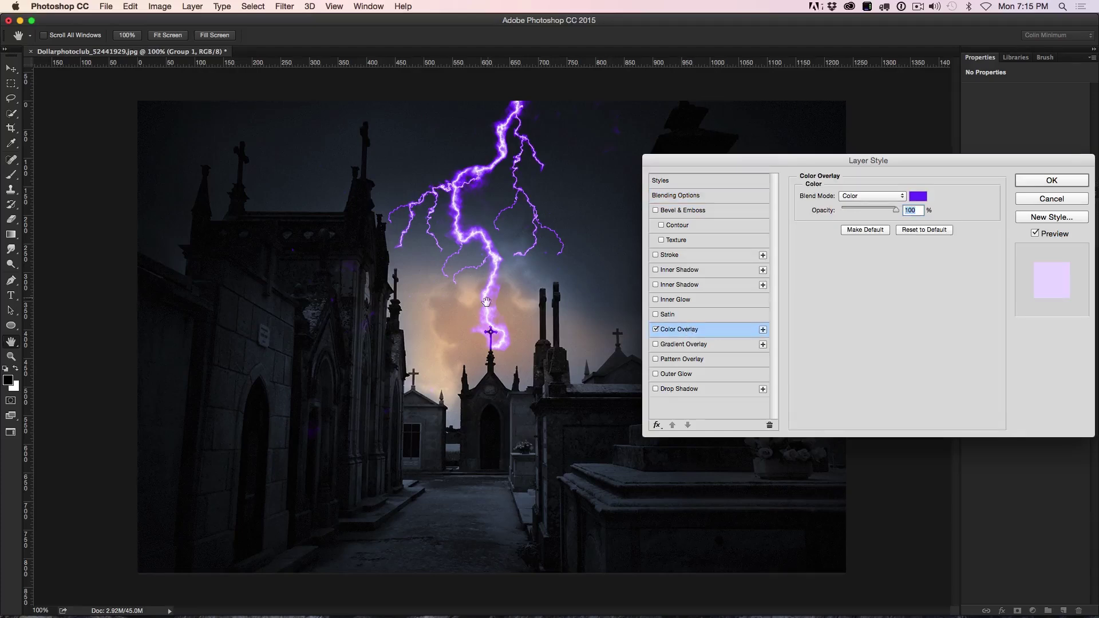
{"action": "mouse_move", "coordinate": [893, 213]}
{"action": "left_mouse_down"}
{"action": "mouse_move", "coordinate": [830, 219]}
{"action": "mouse_move", "coordinate": [872, 214]}
{"action": "left_mouse_up"}
{"action": "left_click", "coordinate": [918, 196]}
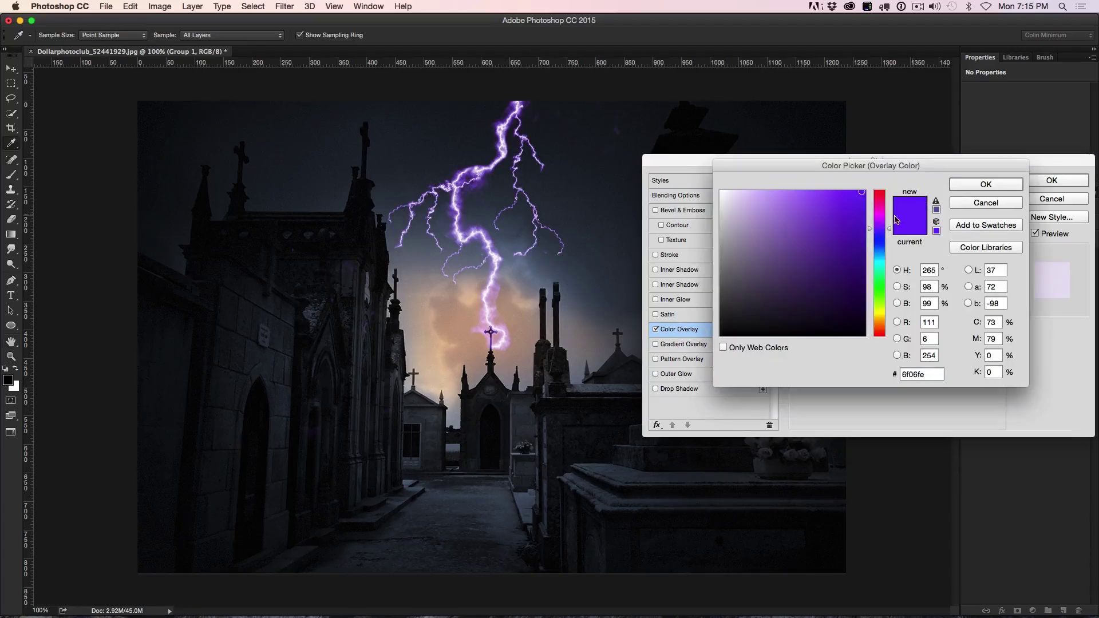
{"action": "left_click_drag", "start_coordinate": [870, 231], "coordinate": [870, 234]}
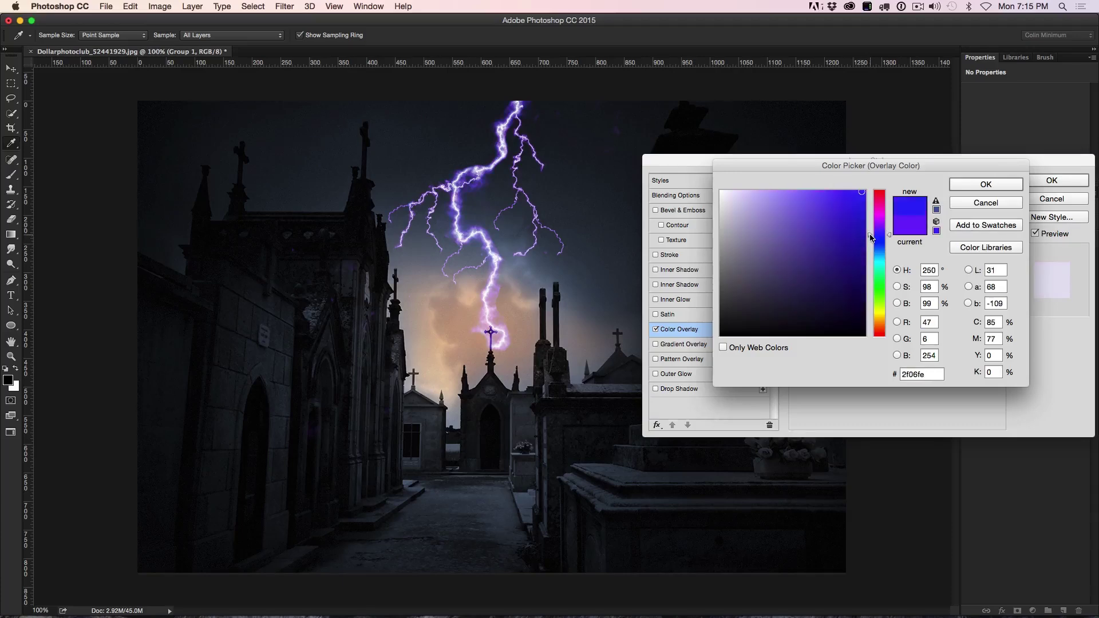
{"action": "left_click", "coordinate": [996, 184]}
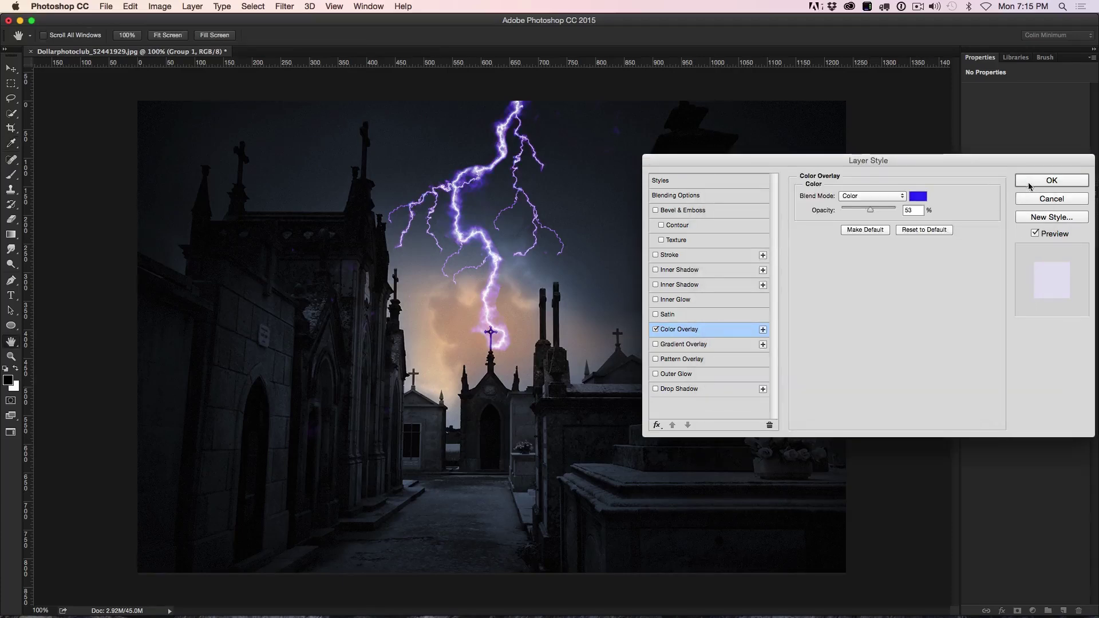
{"action": "left_click", "coordinate": [1028, 180]}
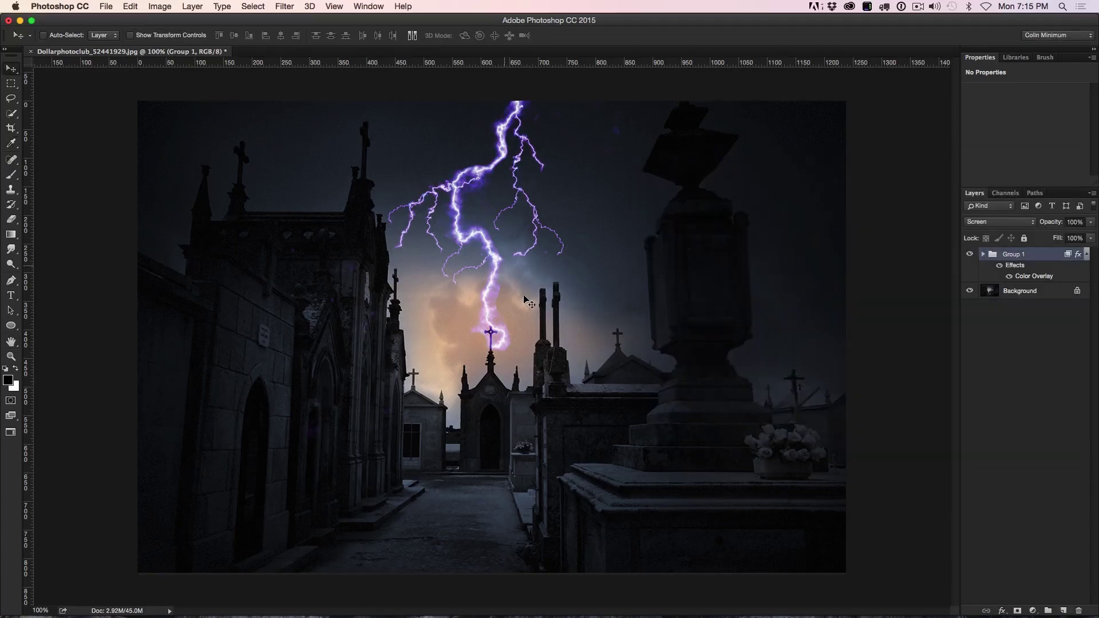
Toggle Group 1's visibility to compare, then add a new empty Layer 2.
{"action": "left_click", "coordinate": [969, 255]}
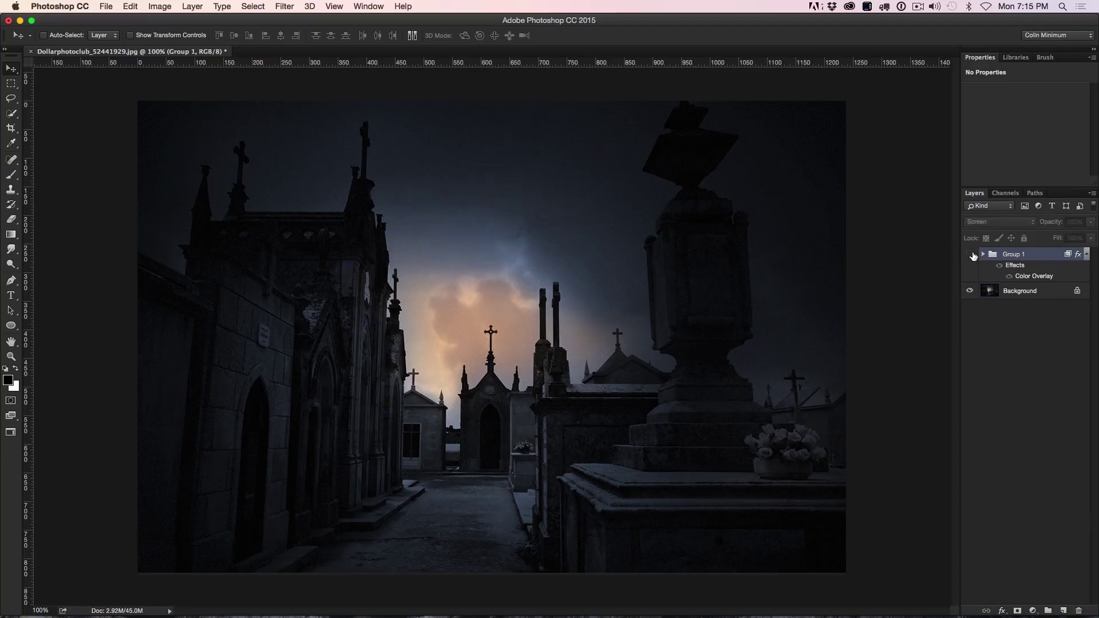
{"action": "left_click", "coordinate": [969, 254]}
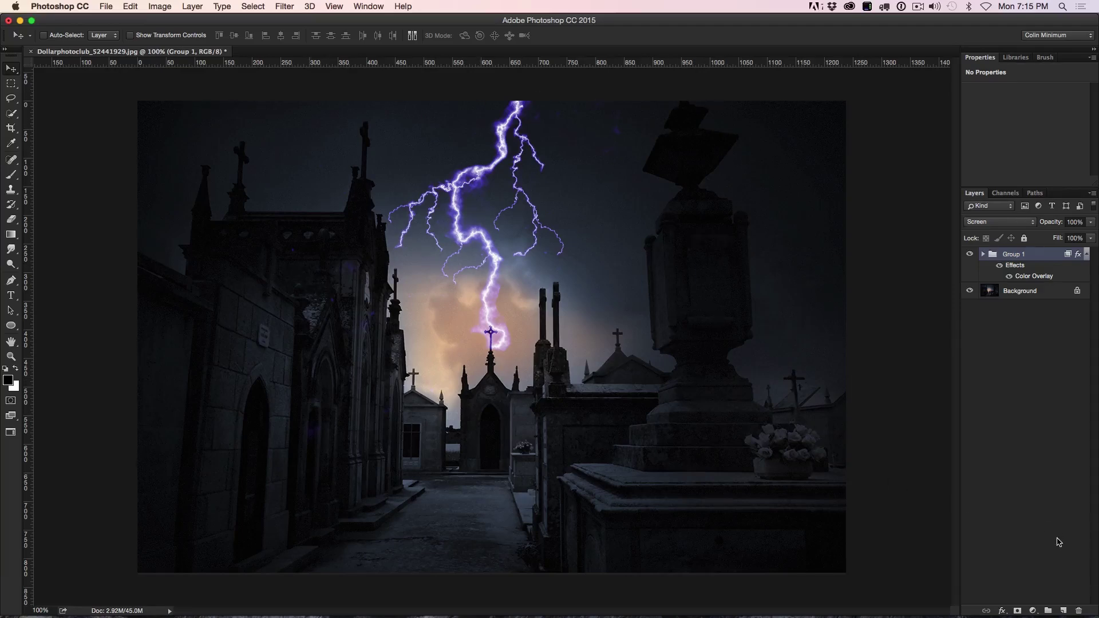
{"action": "left_click", "coordinate": [1063, 611]}
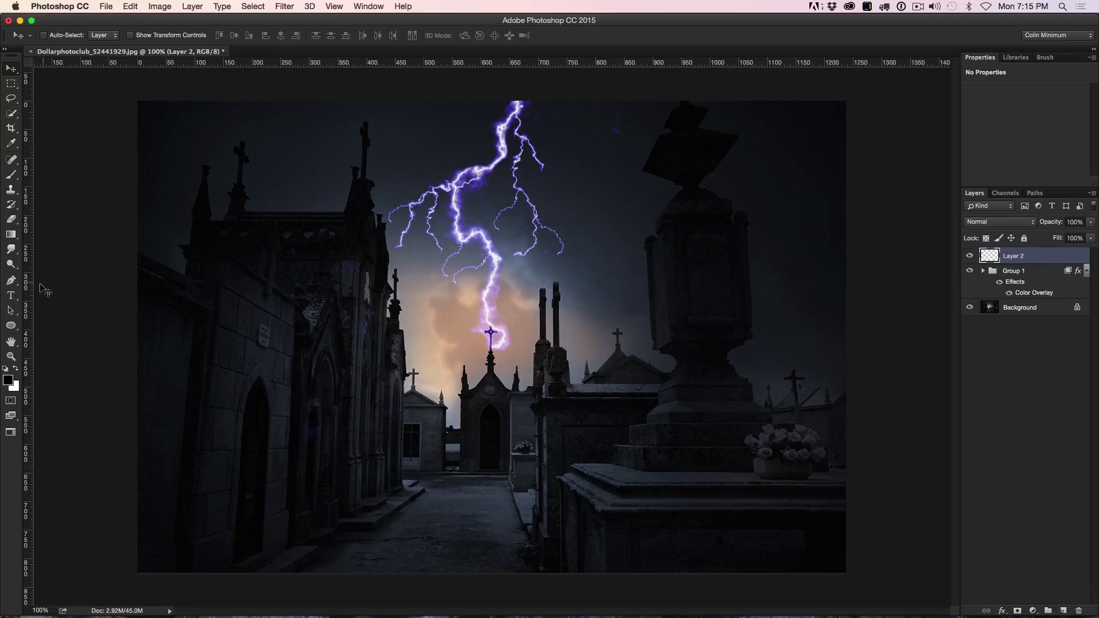
Sample the lightning's purple and draw a foreground-to-transparent gradient from top to bottom on Layer 2.
{"action": "left_click", "coordinate": [10, 144]}
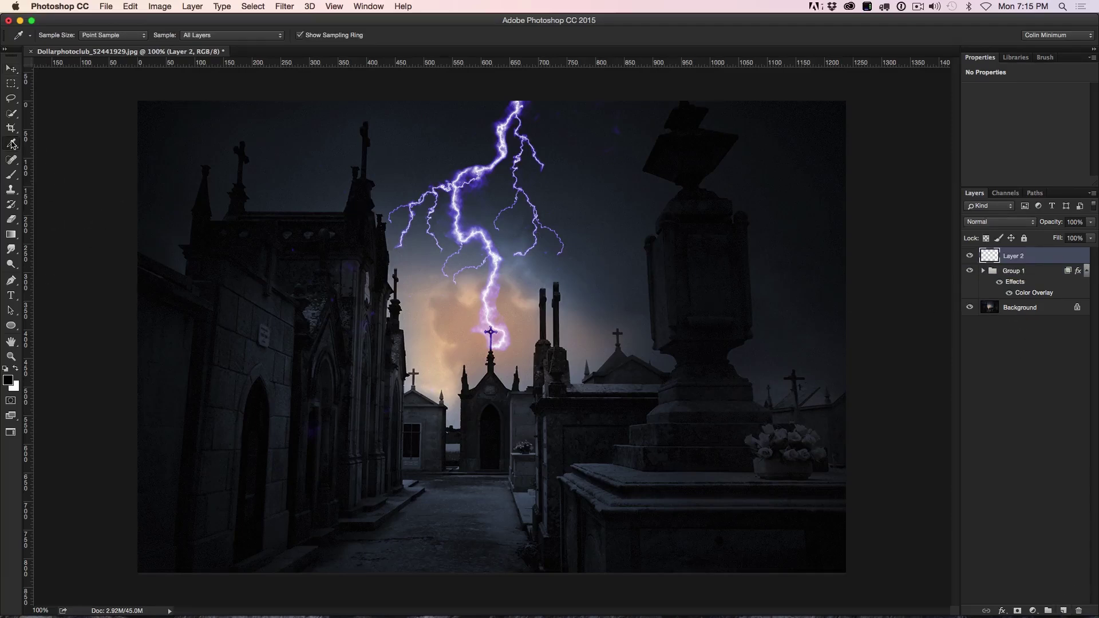
{"action": "left_click", "coordinate": [482, 178]}
{"action": "left_click", "coordinate": [12, 235]}
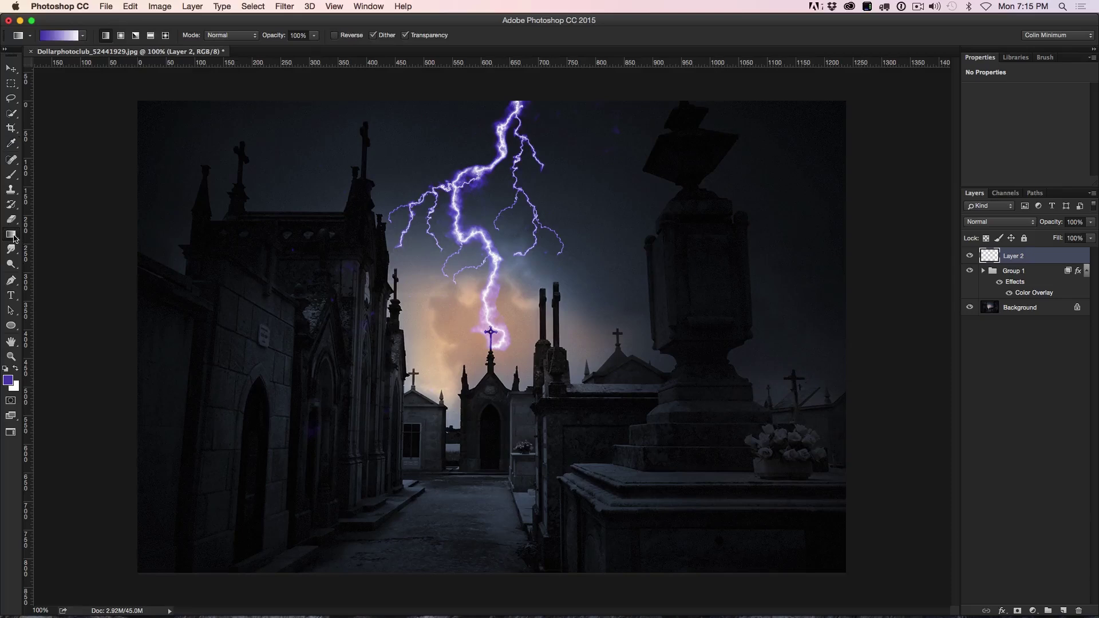
{"action": "left_click", "coordinate": [82, 36]}
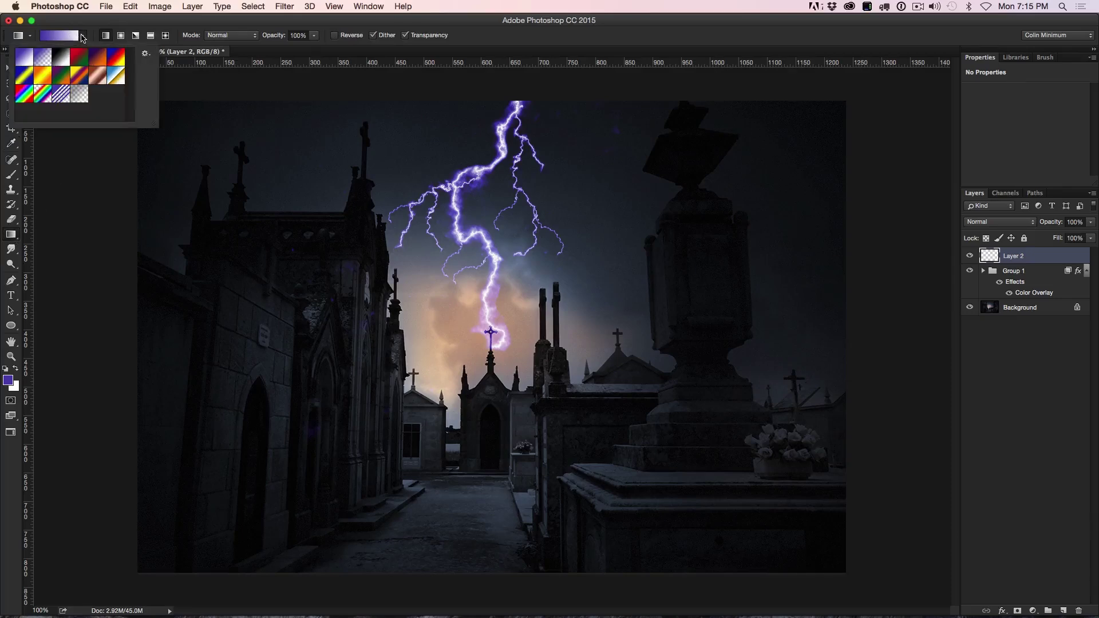
{"action": "left_click", "coordinate": [43, 58]}
{"action": "left_click", "coordinate": [595, 78]}
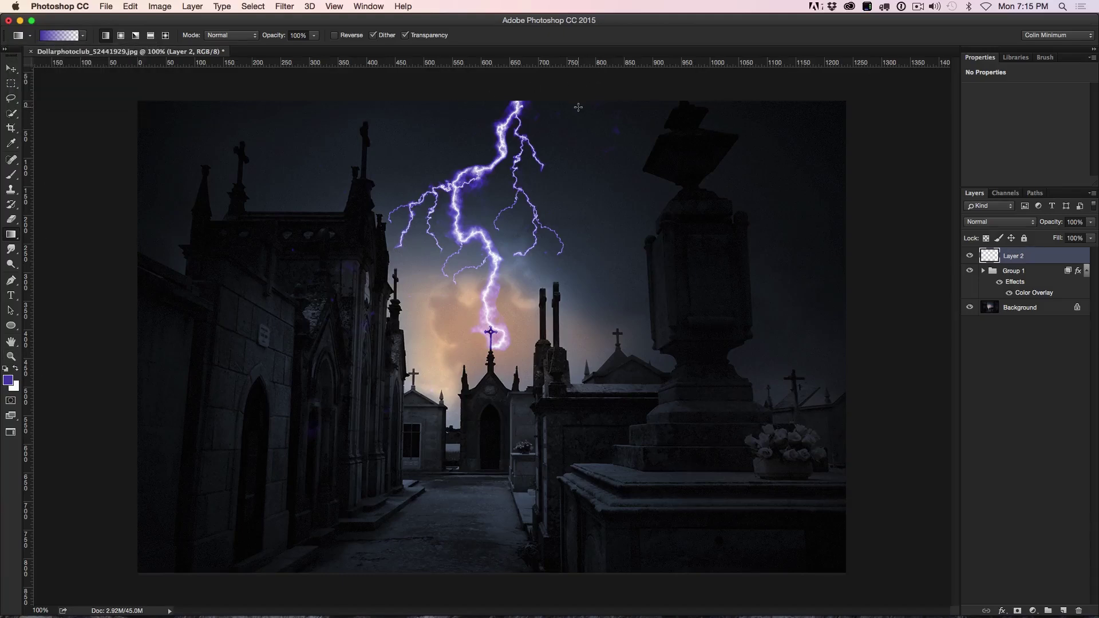
{"action": "left_click_drag", "start_coordinate": [582, 91], "coordinate": [594, 447]}
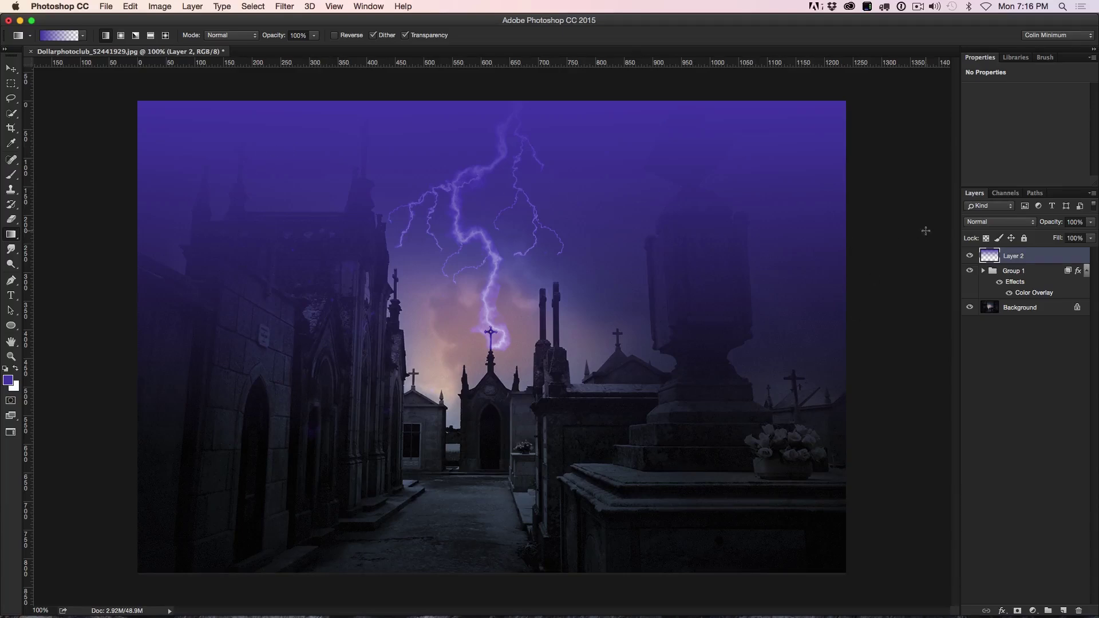
Set Layer 2 to Color blend mode at 27% opacity, toggling it to compare.
{"action": "left_click", "coordinate": [984, 224]}
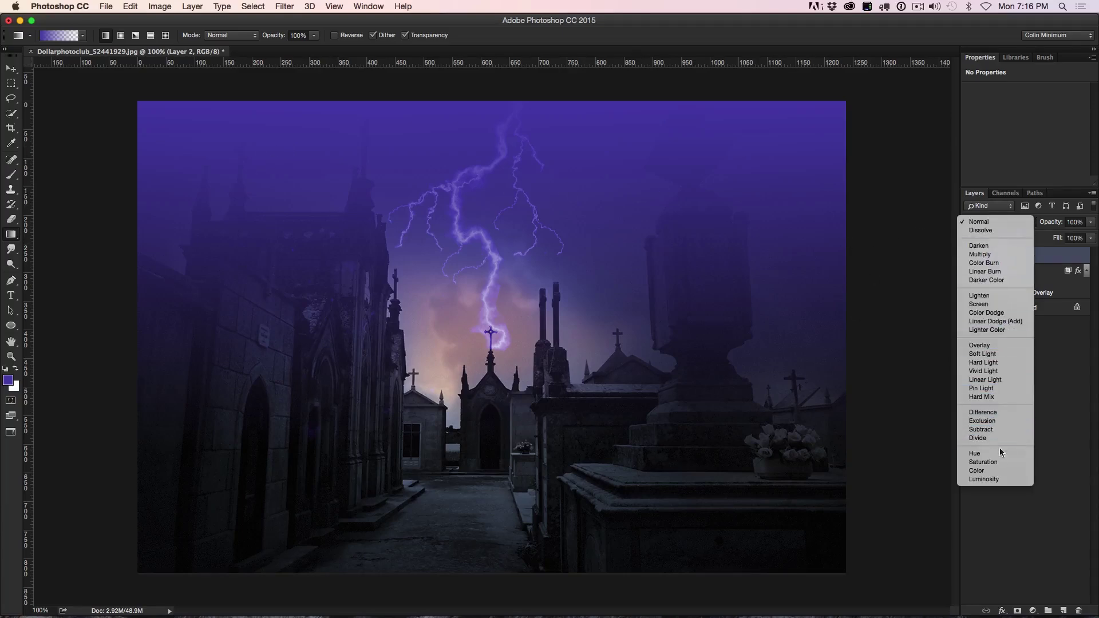
{"action": "left_click", "coordinate": [999, 470]}
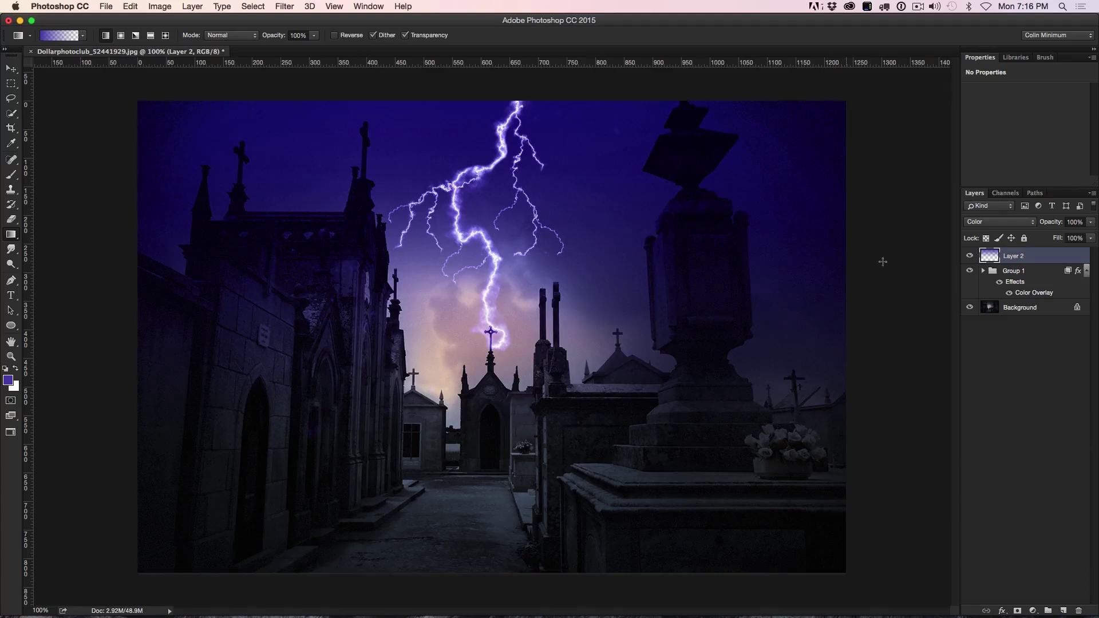
{"action": "left_click", "coordinate": [970, 256]}
{"action": "left_click", "coordinate": [969, 256]}
{"action": "left_click_drag", "start_coordinate": [1049, 224], "coordinate": [1013, 226]}
{"action": "left_click", "coordinate": [970, 257]}
{"action": "left_click", "coordinate": [970, 257]}
{"action": "left_click_drag", "start_coordinate": [970, 256], "coordinate": [970, 271]}
Add Layer 3, fill it with the purple foreground colour (Option+Delete), and set Color mode.
{"action": "left_click", "coordinate": [1062, 611]}
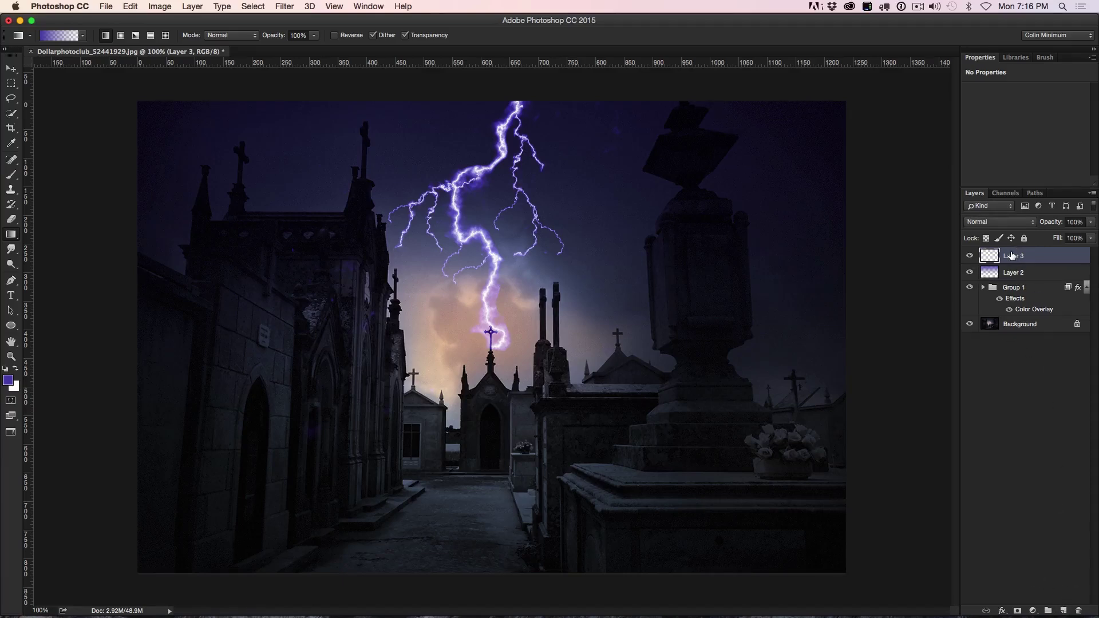
{"action": "key", "text": "alt+BackSpace"}
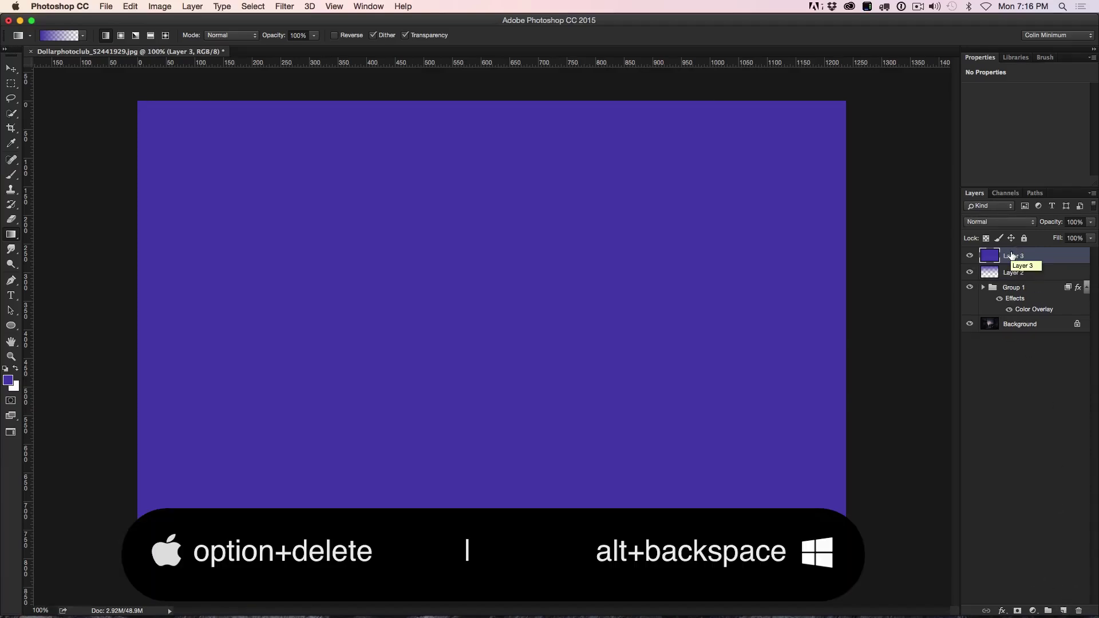
{"action": "left_click", "coordinate": [999, 221]}
{"action": "left_click", "coordinate": [1009, 472]}
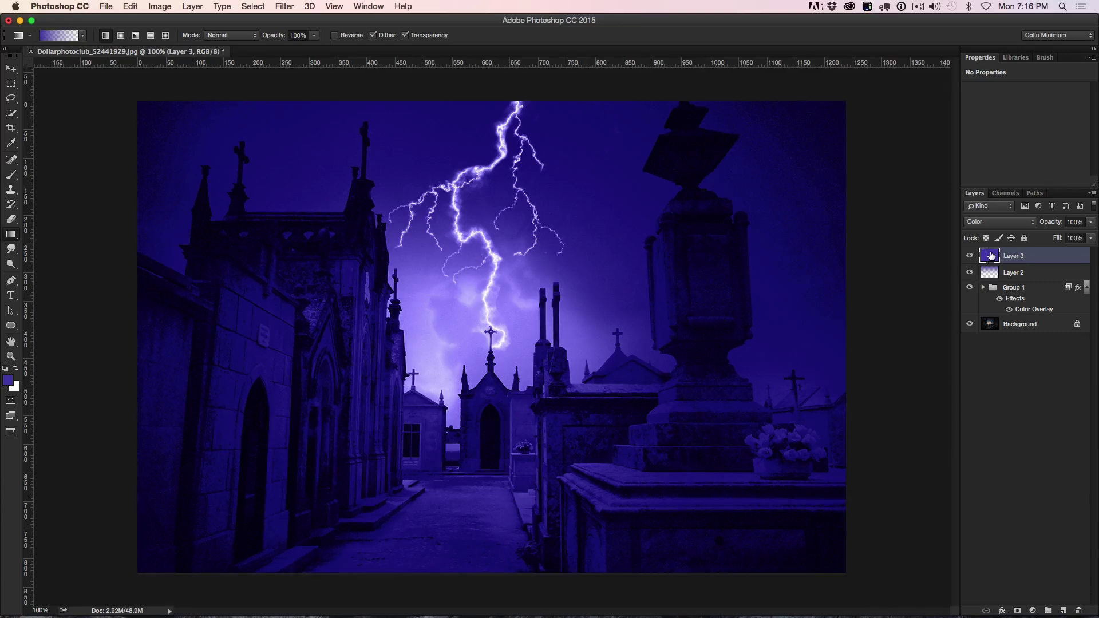
In Layer 3's Blending Options, split the This Layer Blend If sliders to 60/228 and 255.
{"action": "left_click", "coordinate": [1002, 611]}
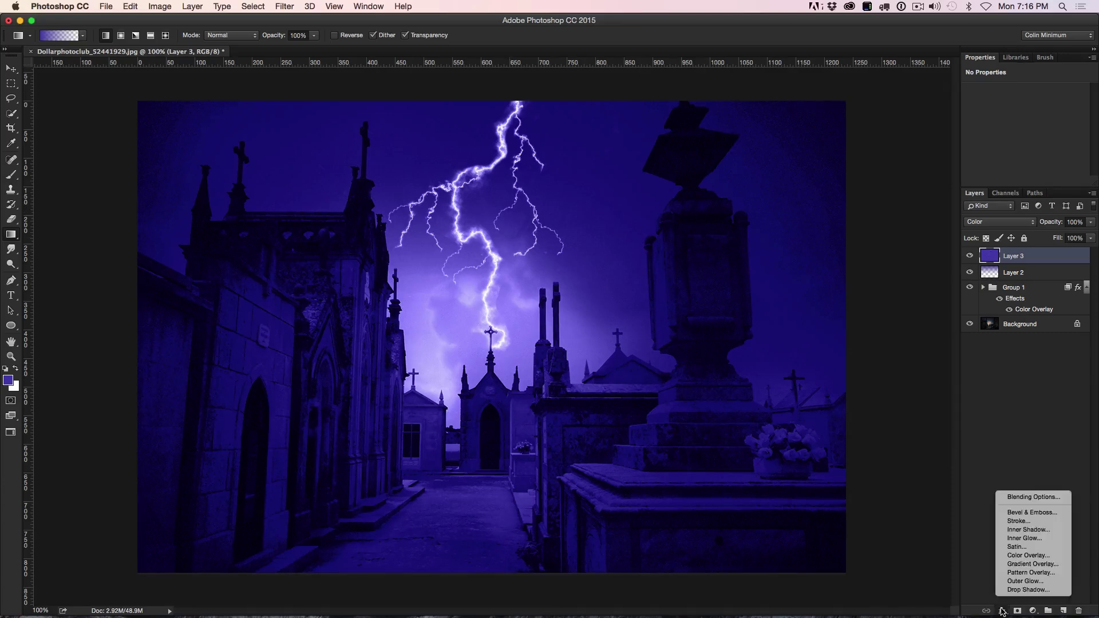
{"action": "left_click", "coordinate": [1017, 498]}
{"action": "left_click_drag", "start_coordinate": [757, 161], "coordinate": [758, 18]}
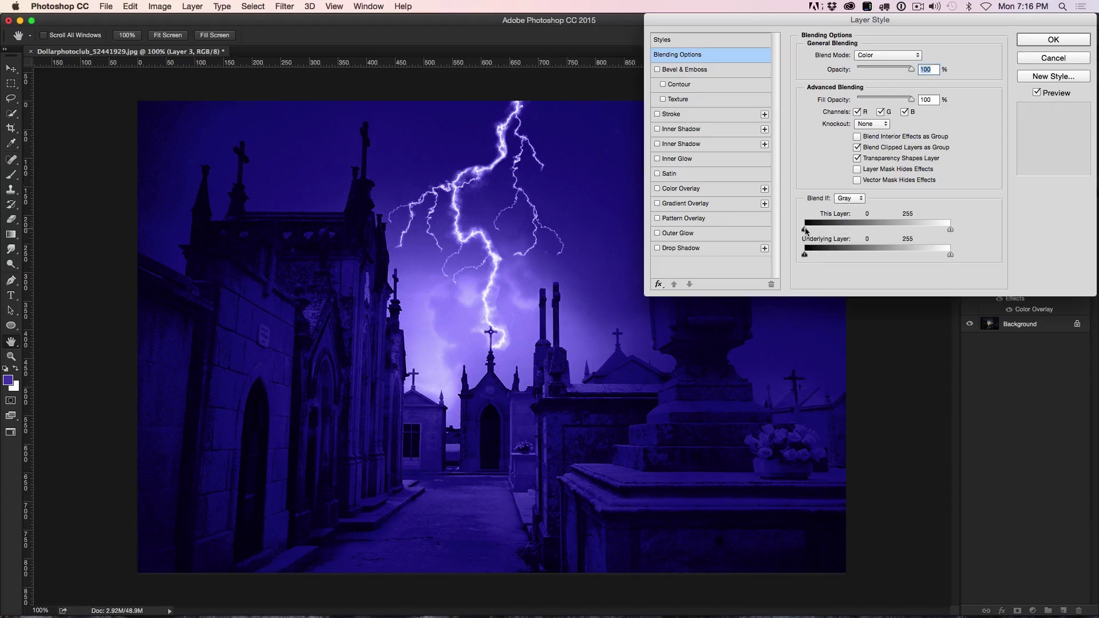
{"action": "left_click_drag", "start_coordinate": [809, 231], "coordinate": [934, 230]}
{"action": "left_click", "coordinate": [1036, 94]}
{"action": "left_click", "coordinate": [1037, 94]}
{"action": "left_click_drag", "start_coordinate": [929, 229], "coordinate": [831, 235]}
{"action": "key", "text": "alt"}
{"action": "mouse_move", "coordinate": [831, 231]}
{"action": "left_mouse_down"}
{"action": "mouse_move", "coordinate": [850, 232]}
{"action": "mouse_move", "coordinate": [839, 232]}
{"action": "left_mouse_up"}
{"action": "mouse_move", "coordinate": [922, 229]}
{"action": "left_mouse_down"}
{"action": "mouse_move", "coordinate": [888, 232]}
{"action": "mouse_move", "coordinate": [937, 232]}
{"action": "left_mouse_up"}
Apply Layer 3's blending settings and hide Layer 2, Group 1 and Layer 3 to compare.
{"action": "left_click", "coordinate": [1052, 40]}
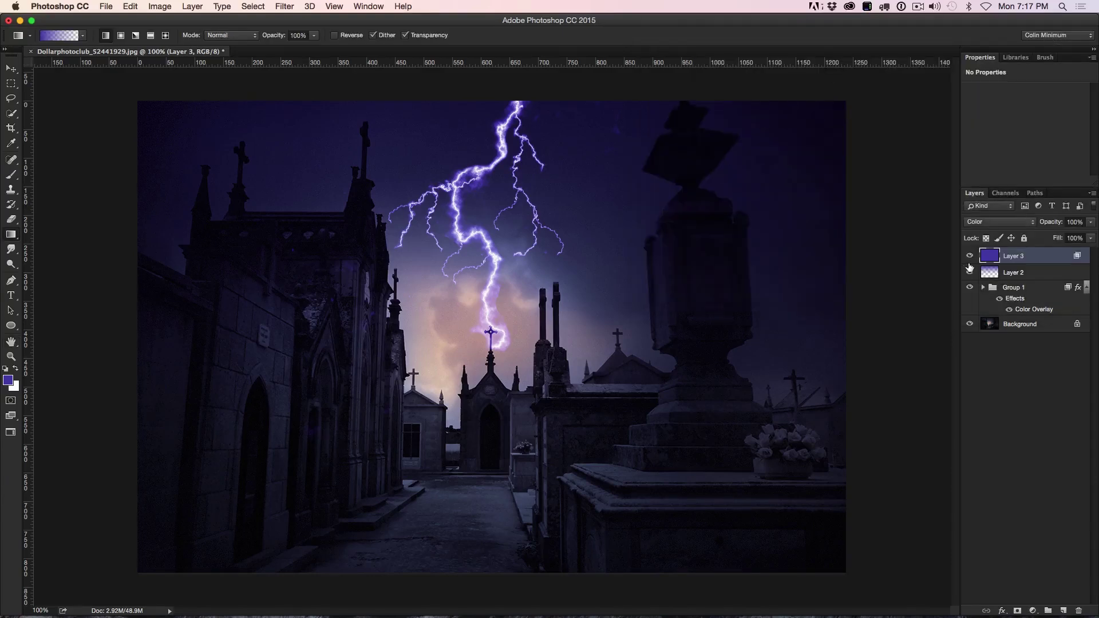
{"action": "left_click", "coordinate": [970, 272]}
{"action": "left_click", "coordinate": [970, 288]}
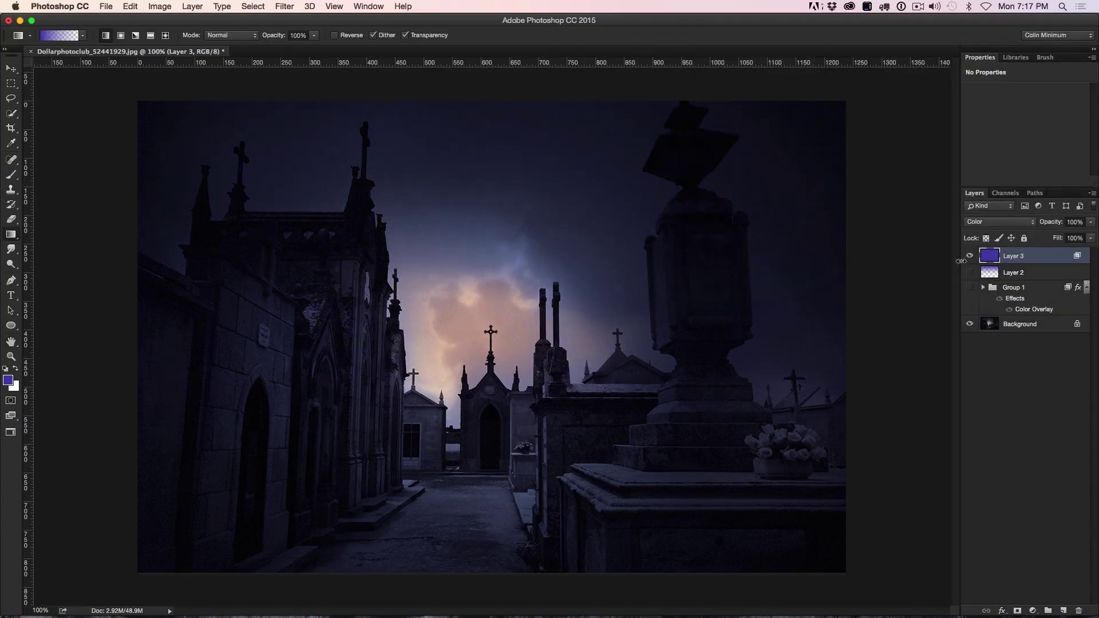
{"action": "left_click", "coordinate": [970, 256]}
{"action": "left_click", "coordinate": [970, 256]}
Set Layer 3's opacity to 93% and turn Layer 2 and Group 1 back on.
{"action": "left_click_drag", "start_coordinate": [1051, 222], "coordinate": [937, 245]}
{"action": "left_click", "coordinate": [969, 256]}
{"action": "left_click", "coordinate": [969, 256]}
{"action": "left_click", "coordinate": [969, 273]}
{"action": "left_click", "coordinate": [969, 286]}
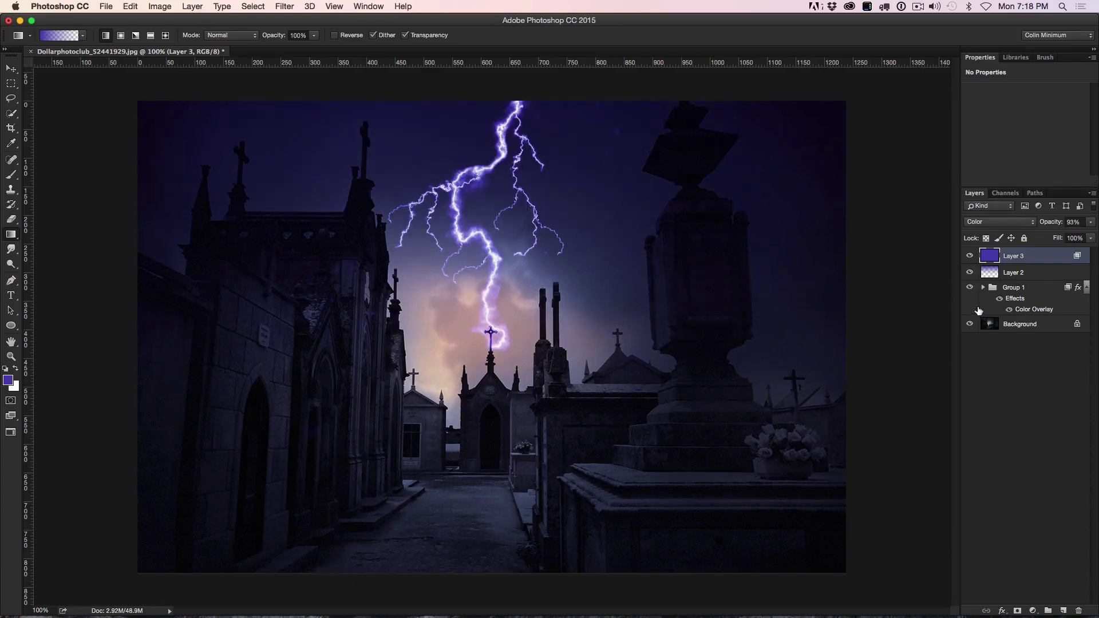
{"action": "mouse_move", "coordinate": [969, 256]}
{"action": "left_mouse_down"}
{"action": "mouse_move", "coordinate": [971, 306]}
{"action": "mouse_move", "coordinate": [969, 256]}
{"action": "left_mouse_up"}
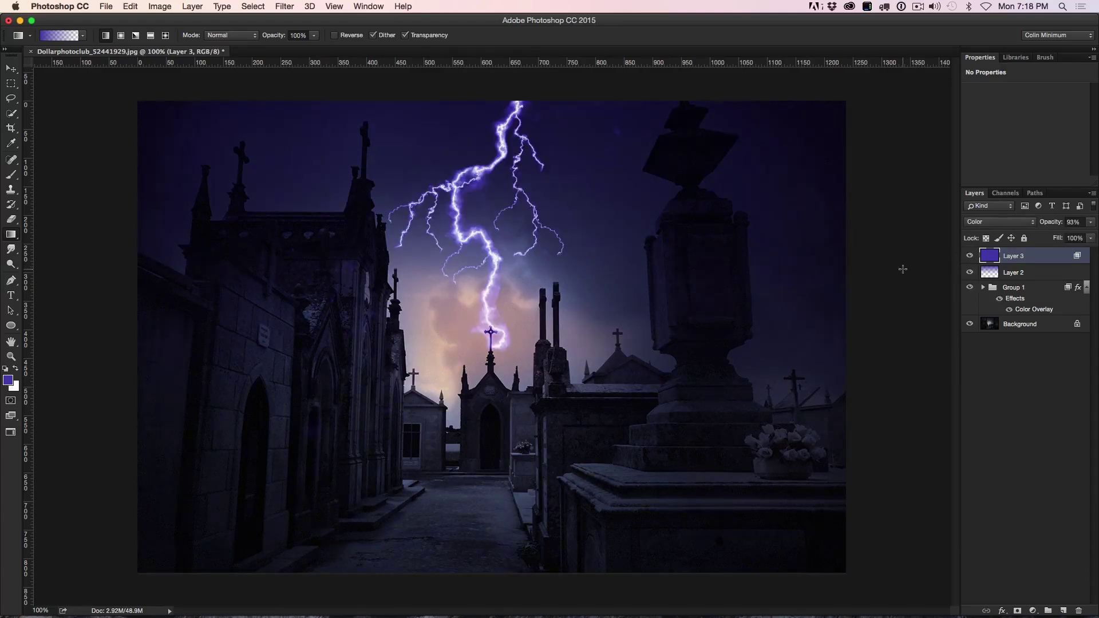